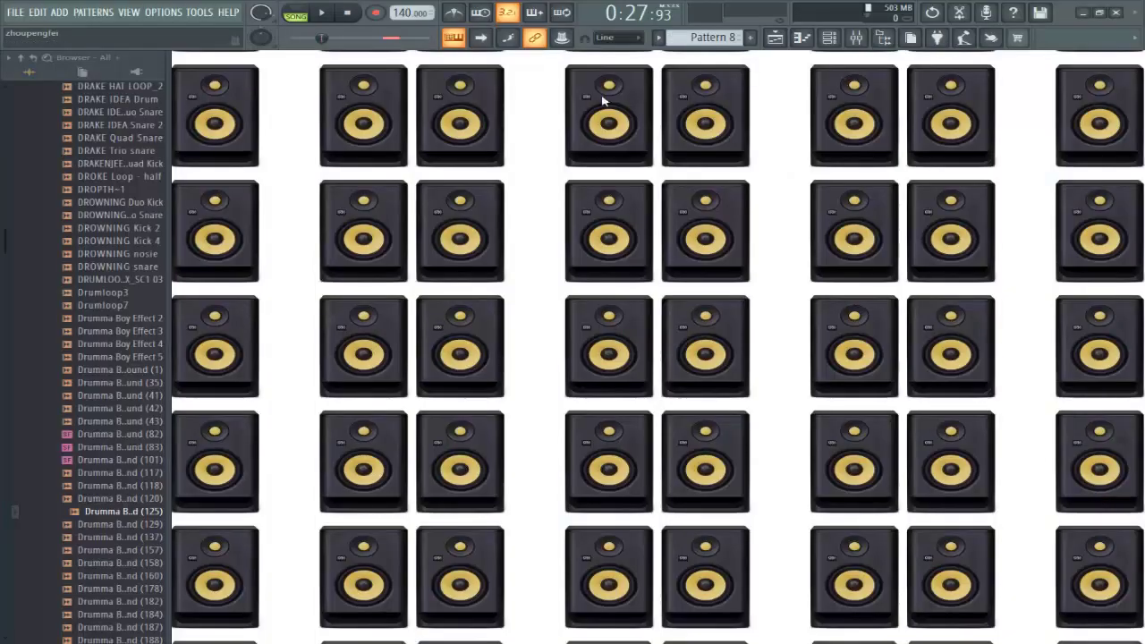
Show the Playlist and move the song position to bar 49
click(775, 37)
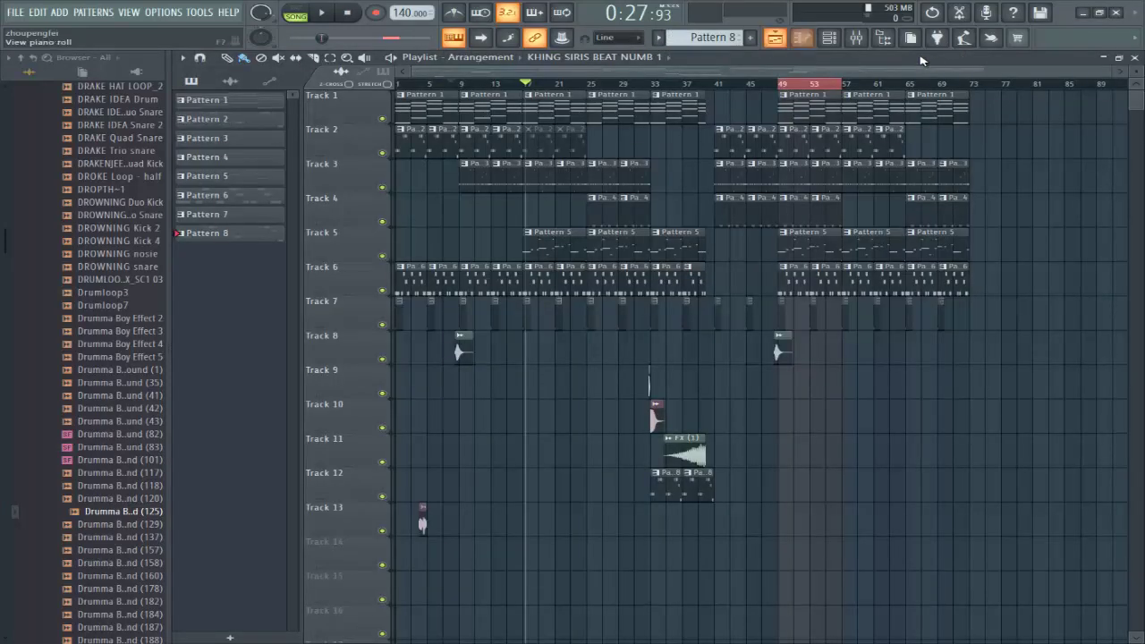
click(784, 87)
Open the Mixer and examine the effect slots of each insert track from the Cymatics kick through FX (1)
click(855, 43)
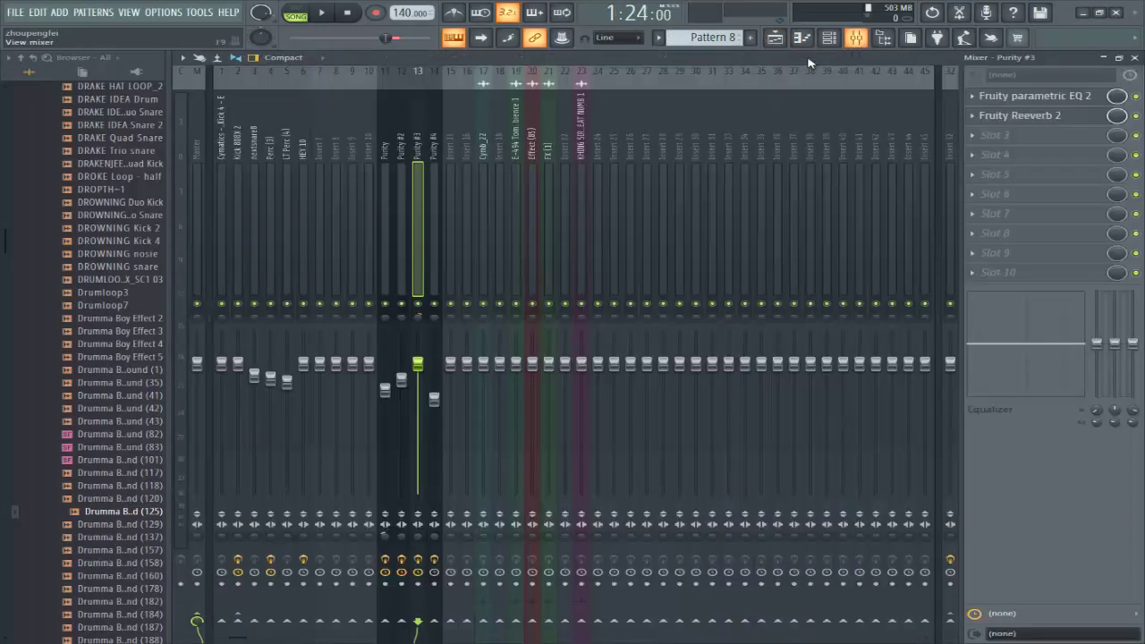
click(224, 266)
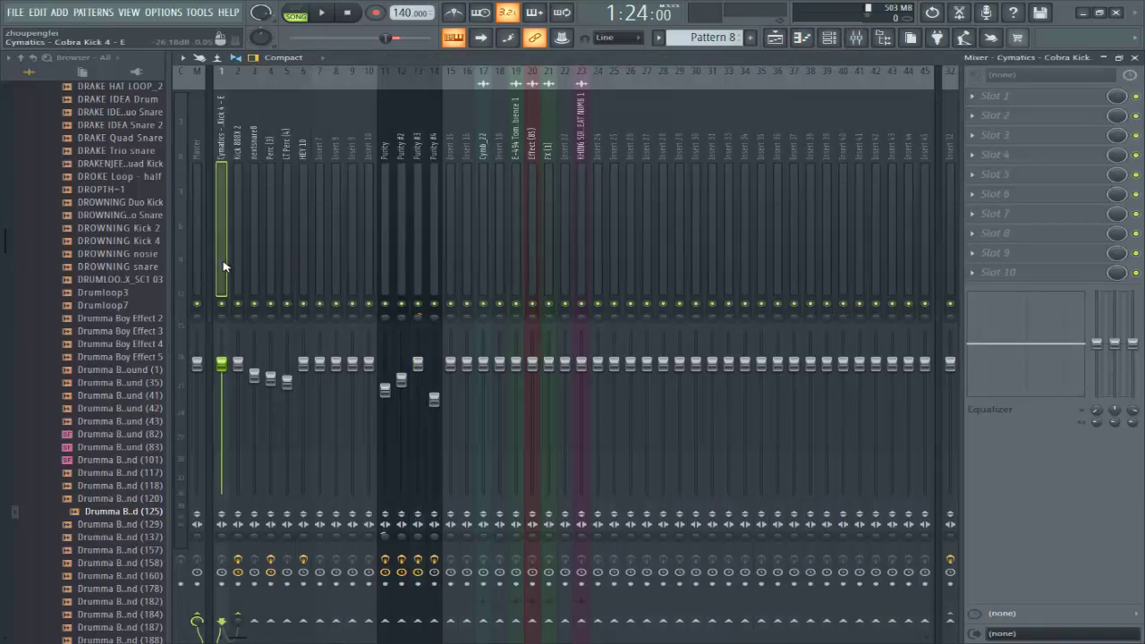
key(Right)
key(Right)
key(Right)
key(Right)
key(Right)
key(Right)
key(Right)
key(Right)
key(Right)
key(Right)
key(Right)
key(Right)
key(Right)
key(Right)
key(Right)
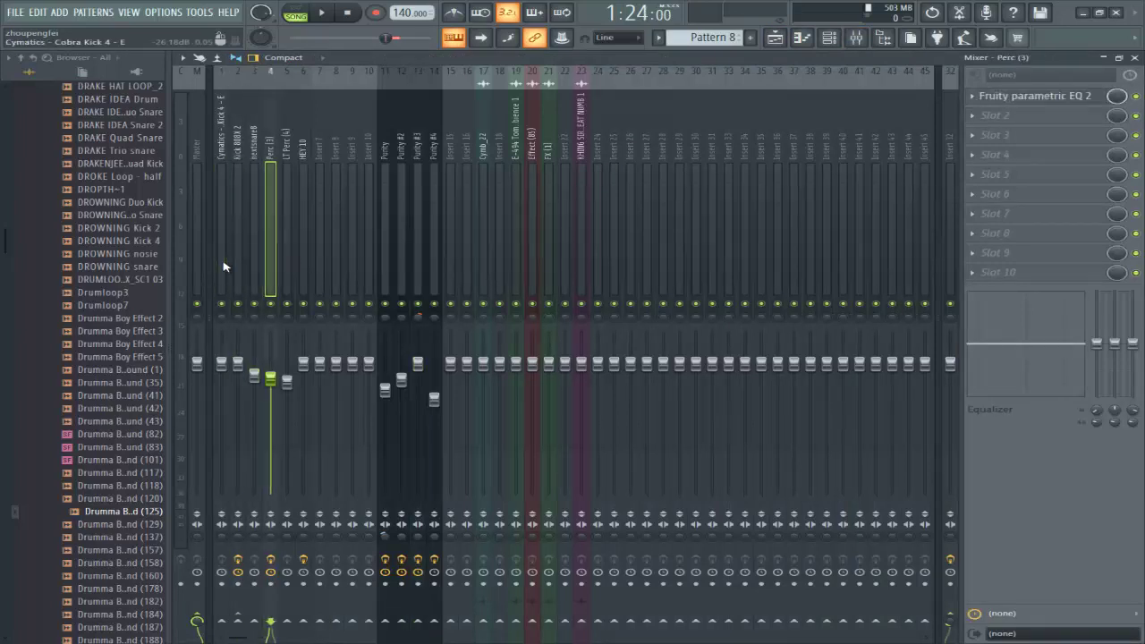
key(Right)
key(Right)
key(Right)
key(Right)
key(Right)
key(Right)
key(Right)
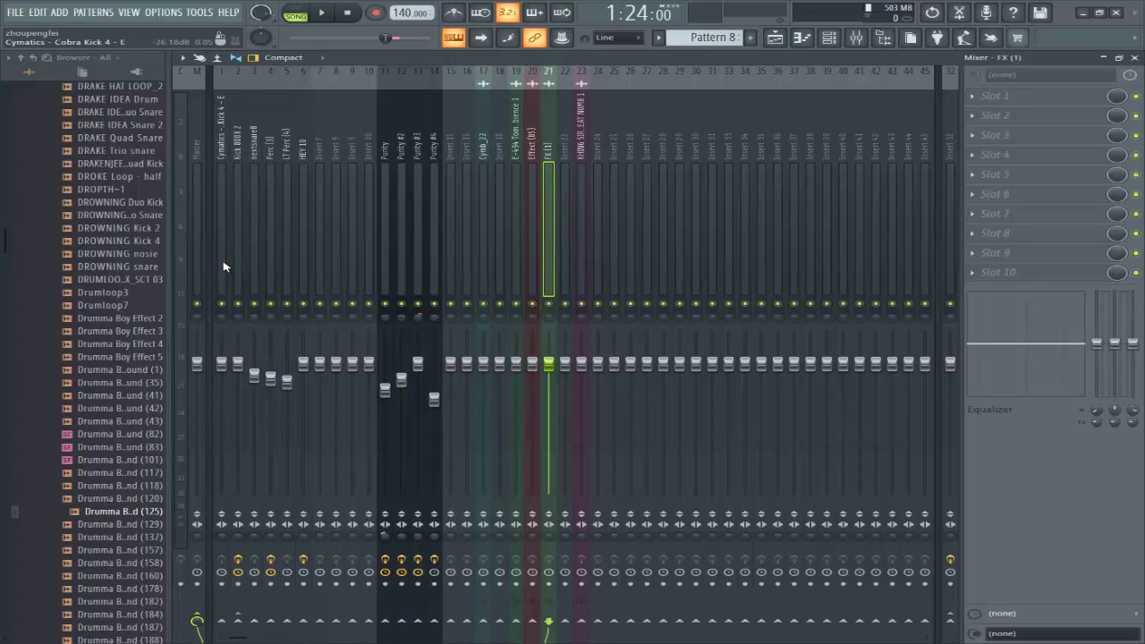
Close the Mixer and the FL Studio window to return to Cubase 5, and save the project
click(1134, 57)
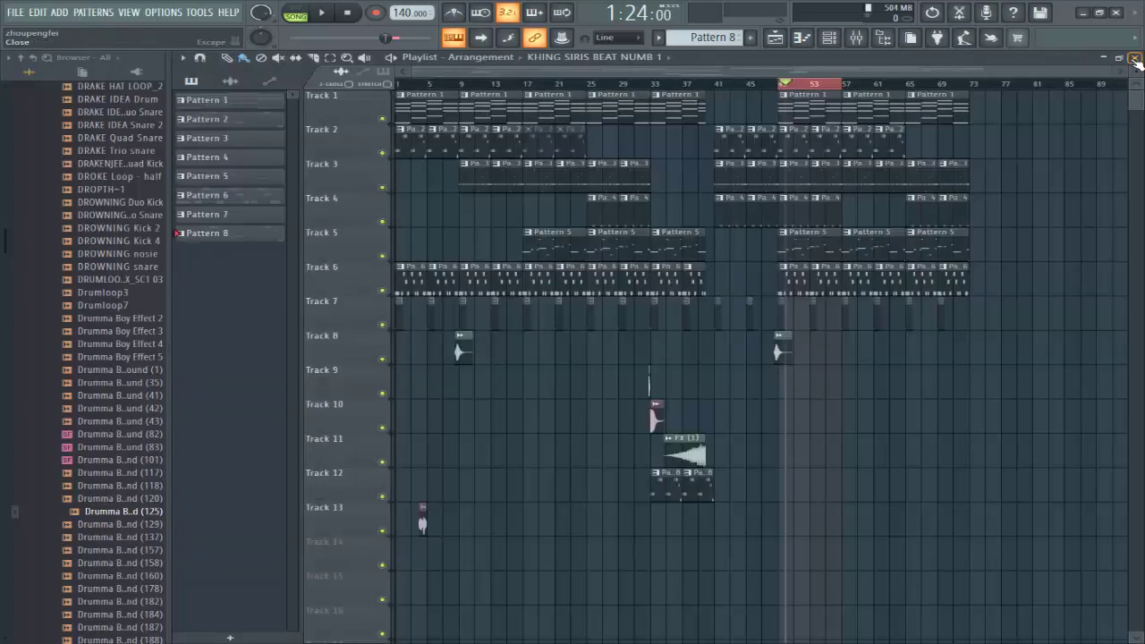
click(1116, 13)
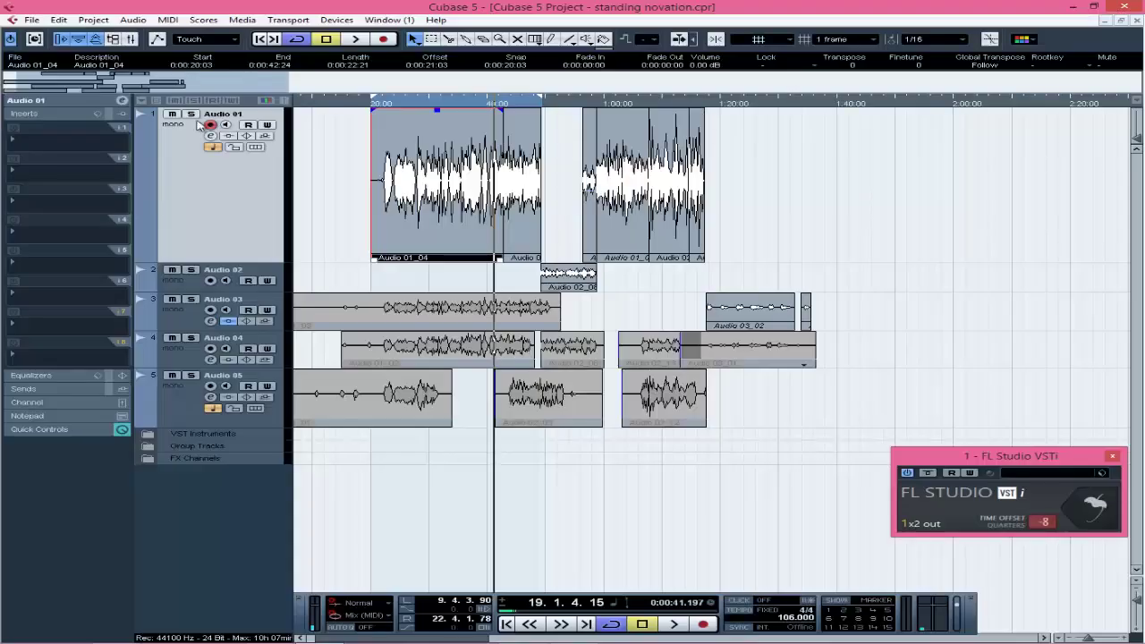
click(31, 20)
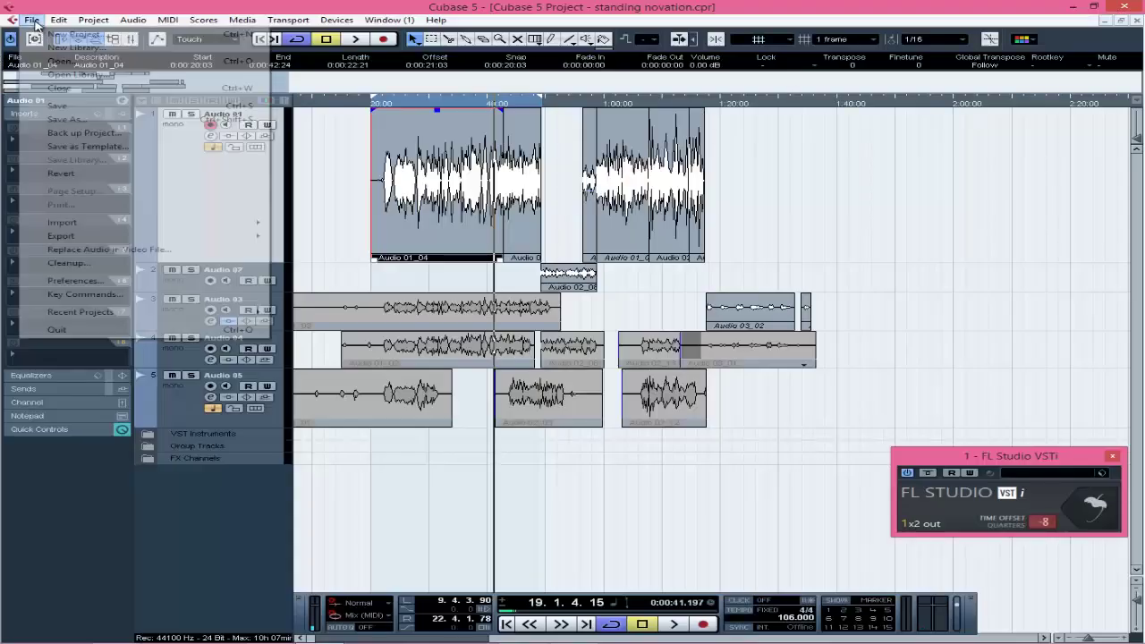
click(61, 105)
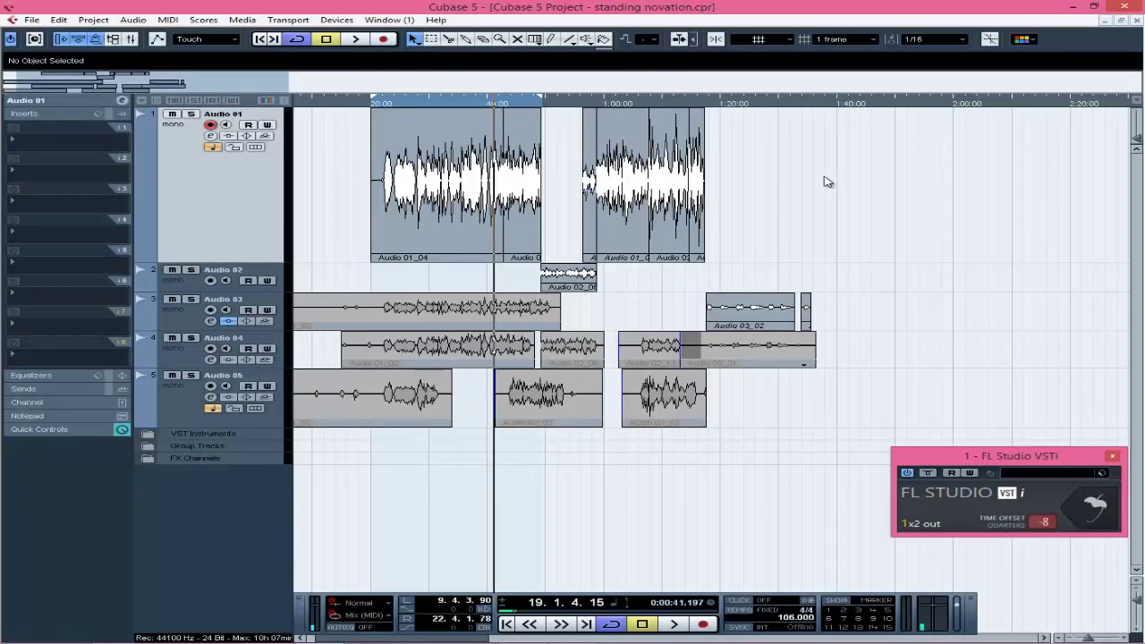
Listen to the mix from the start of the loop range and stop playback
key(space)
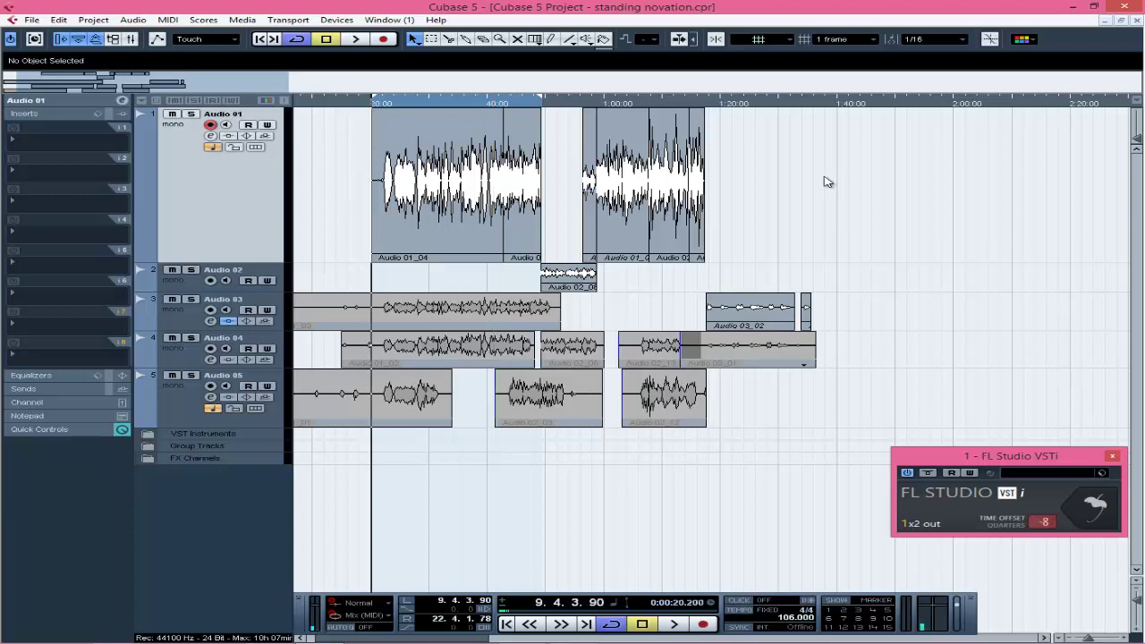
key(space)
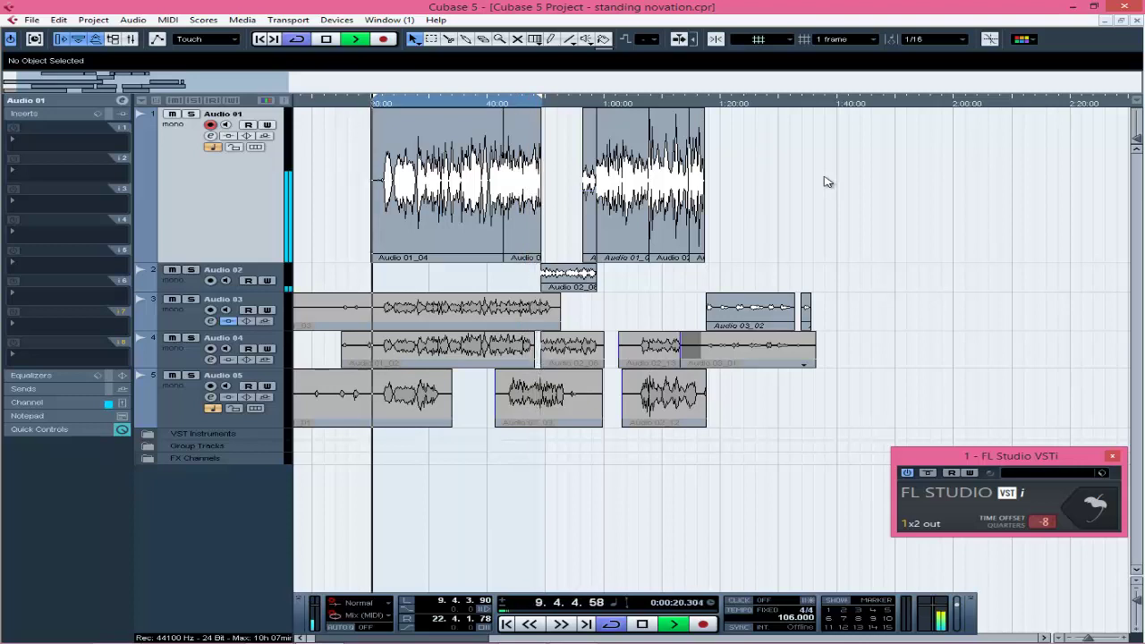
key(space)
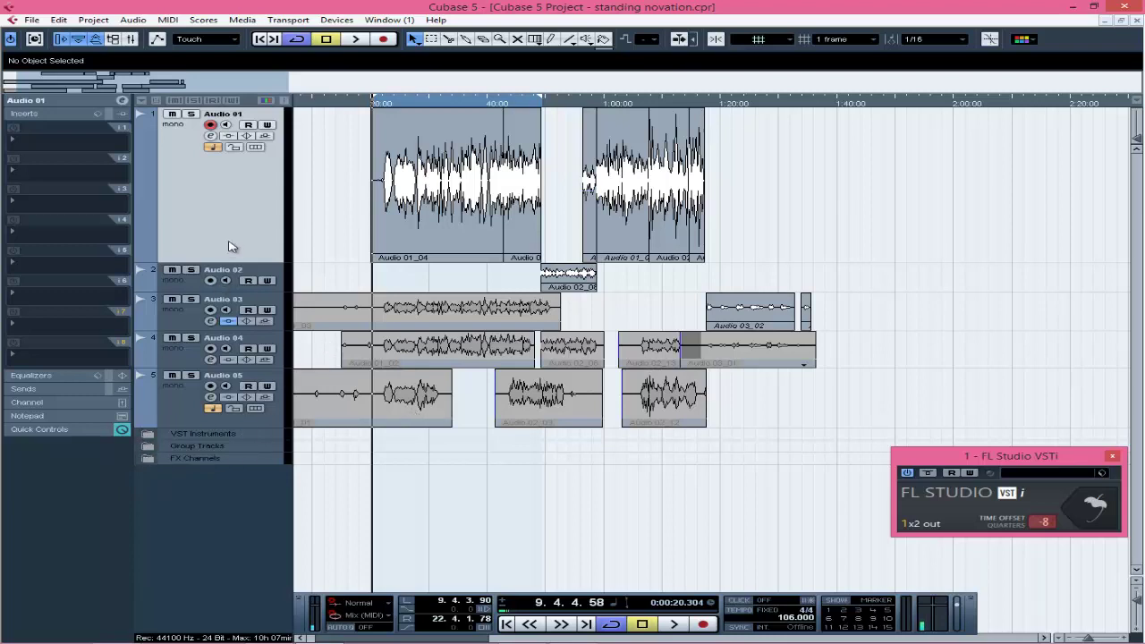
Examine the output bus options available for the Audio 01 track
click(75, 102)
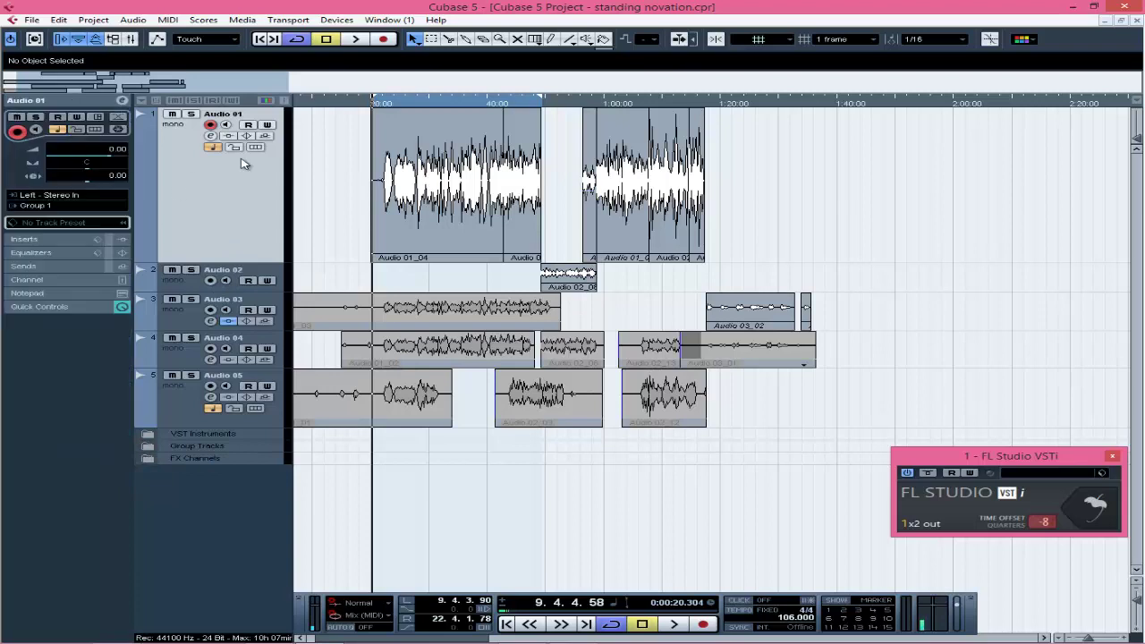
click(55, 209)
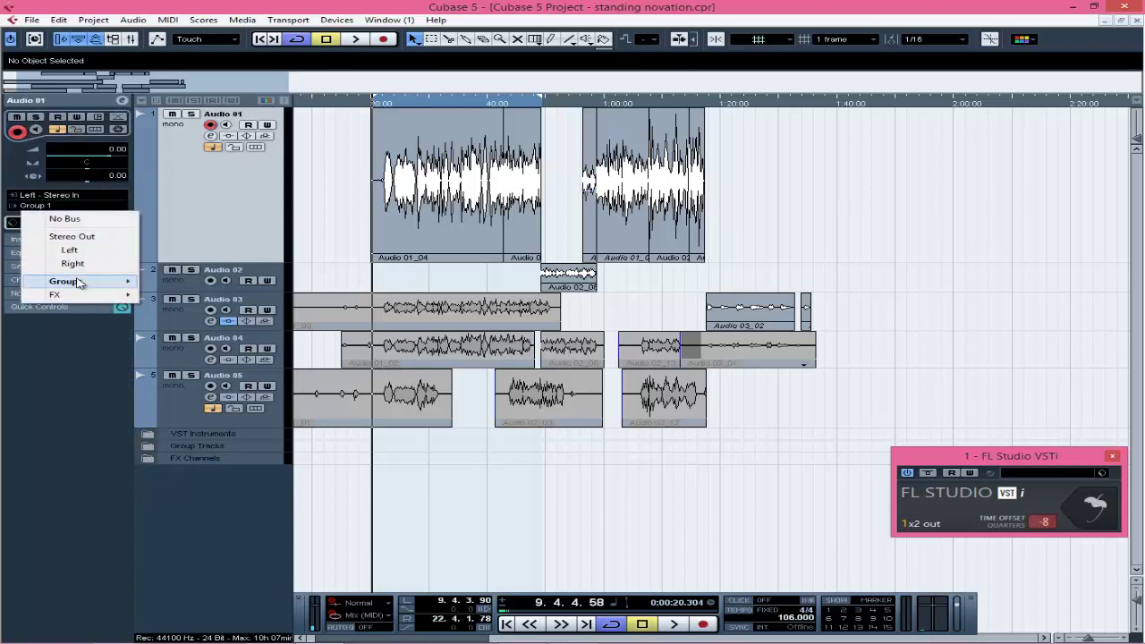
mouse_move(77, 282)
click(215, 523)
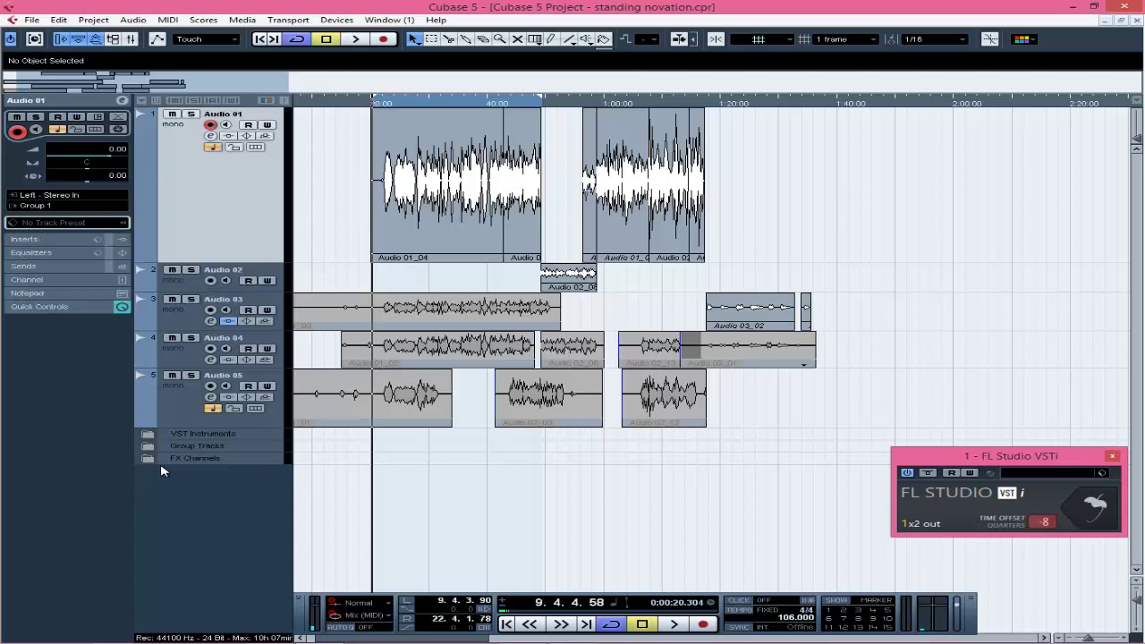
Expand the Group Tracks folder and select the Group 1 track
click(153, 447)
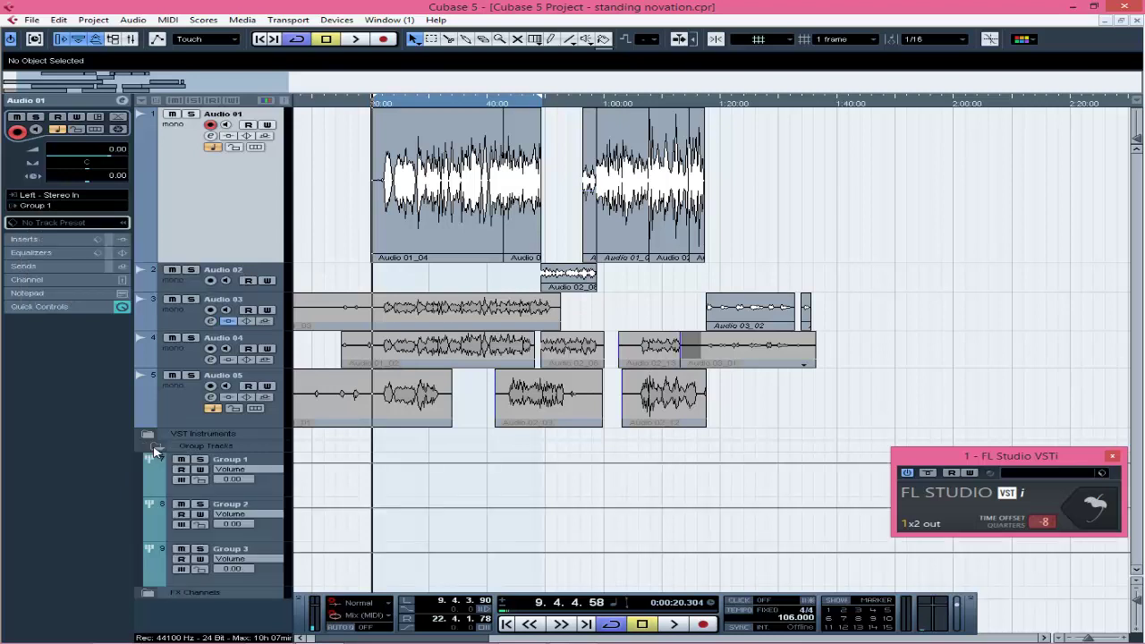
click(267, 485)
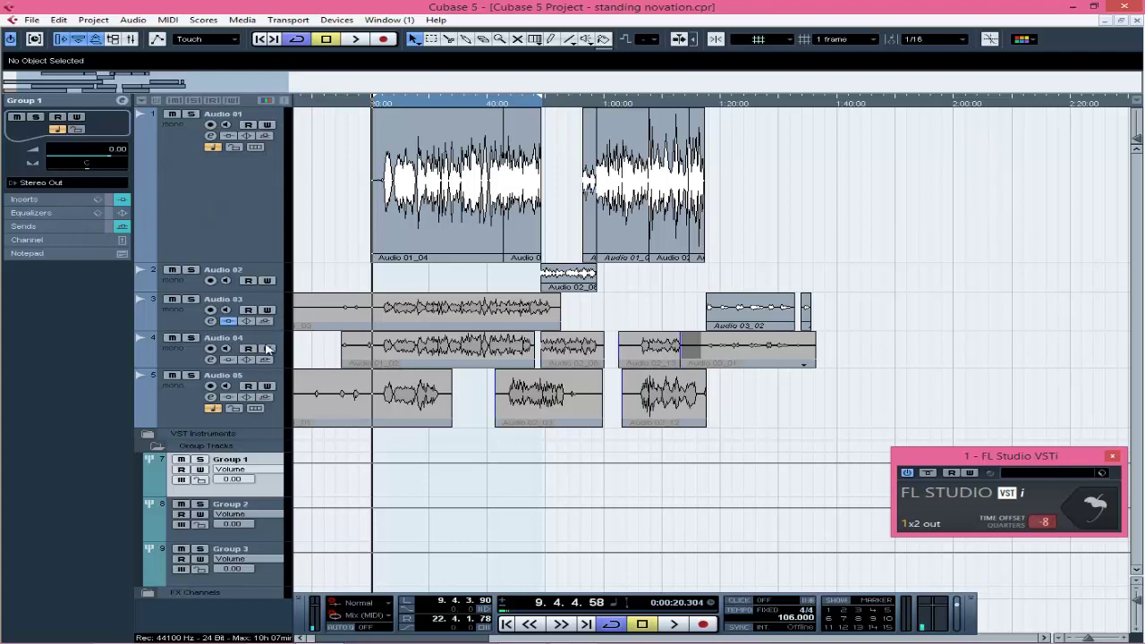
Review the channel settings and inserts of the Audio 03, Audio 01 and Audio 02 tracks
click(168, 324)
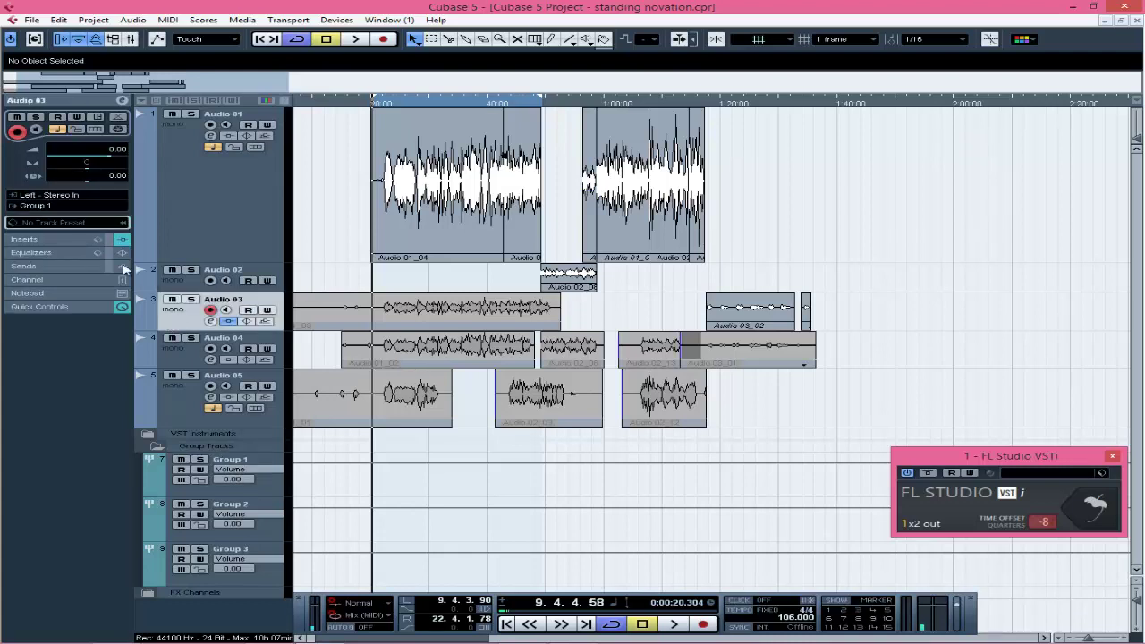
click(75, 251)
click(199, 247)
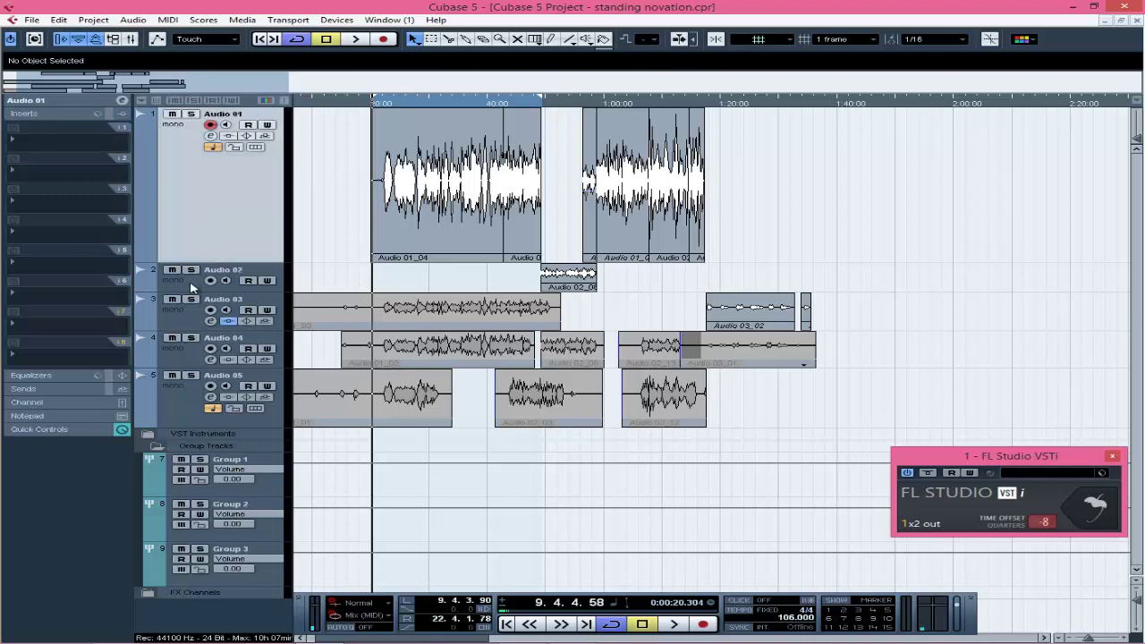
click(197, 286)
click(190, 320)
Display the insert effects of Group 1 and listen to the group in solo
click(252, 491)
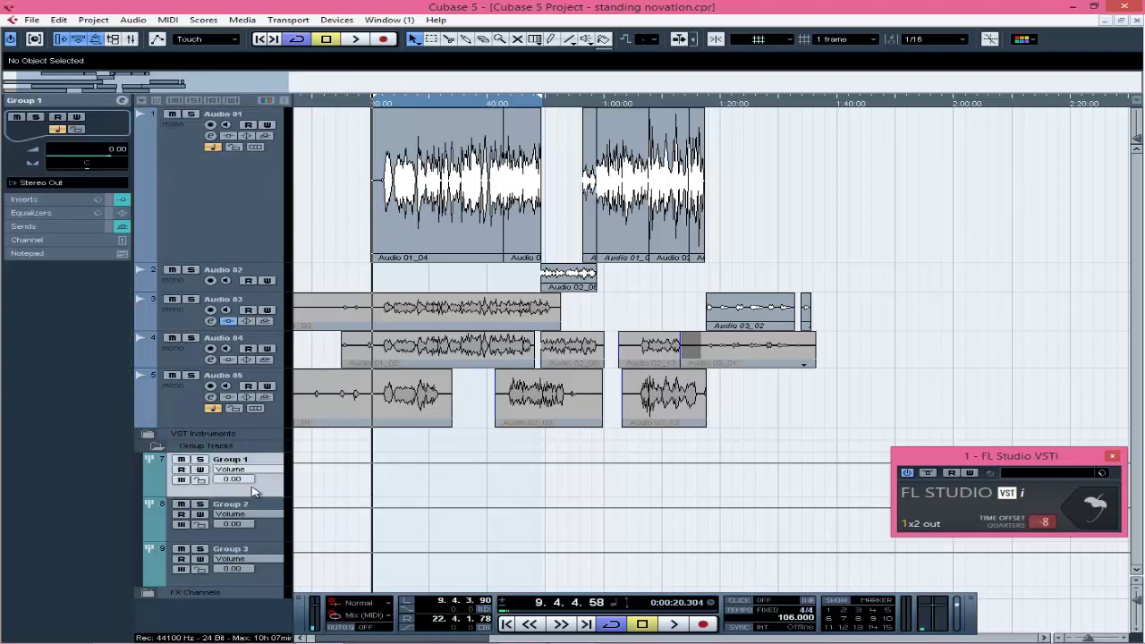
click(51, 200)
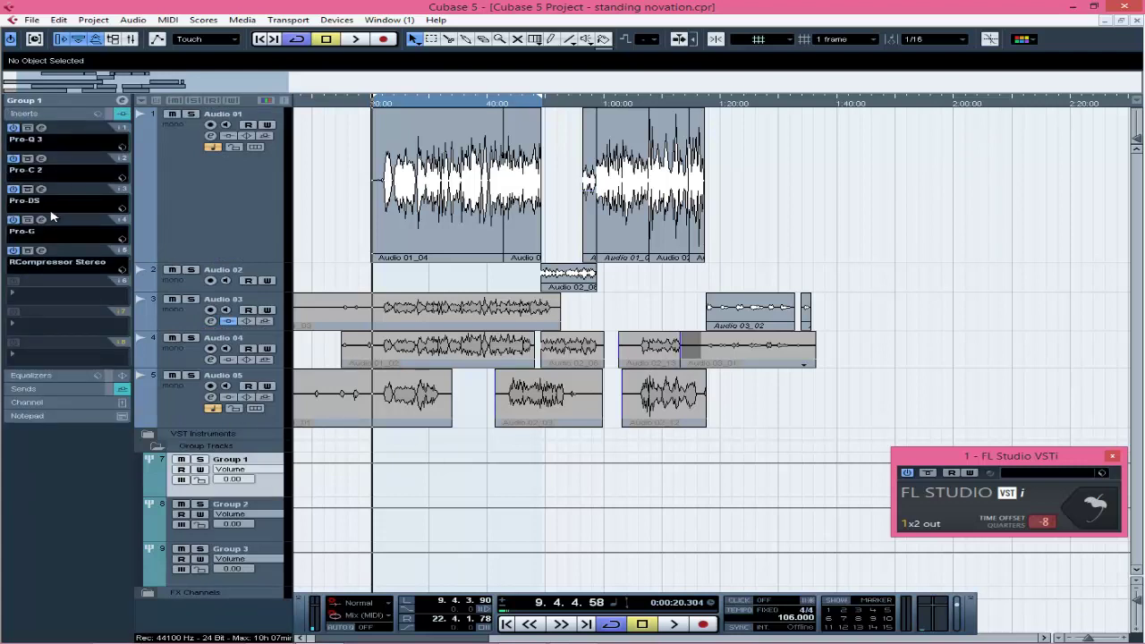
click(200, 460)
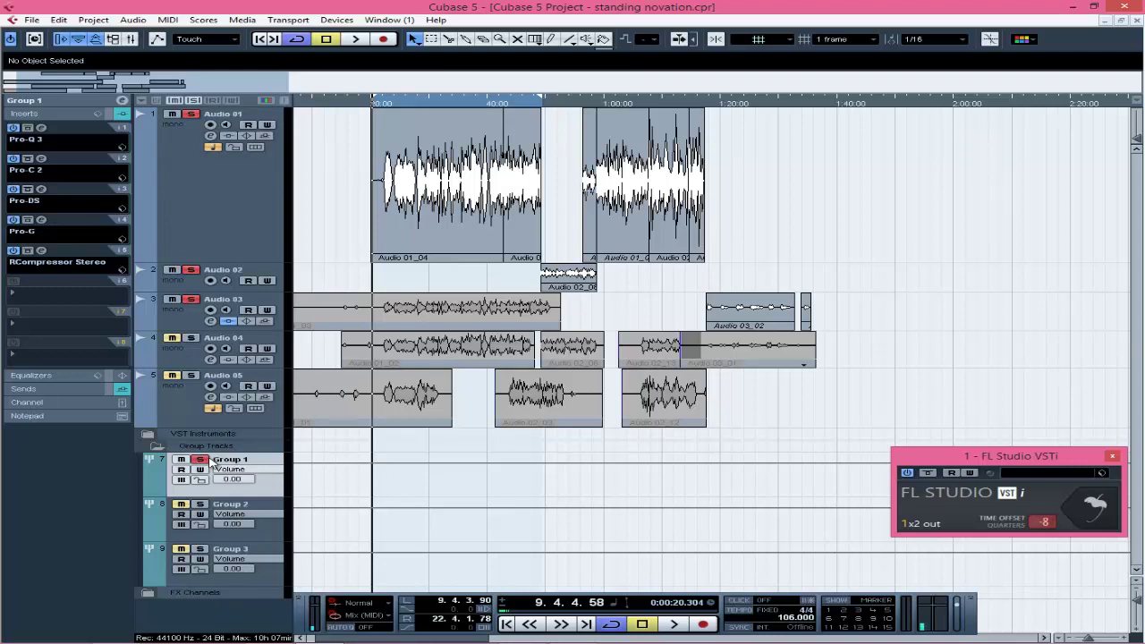
key(space)
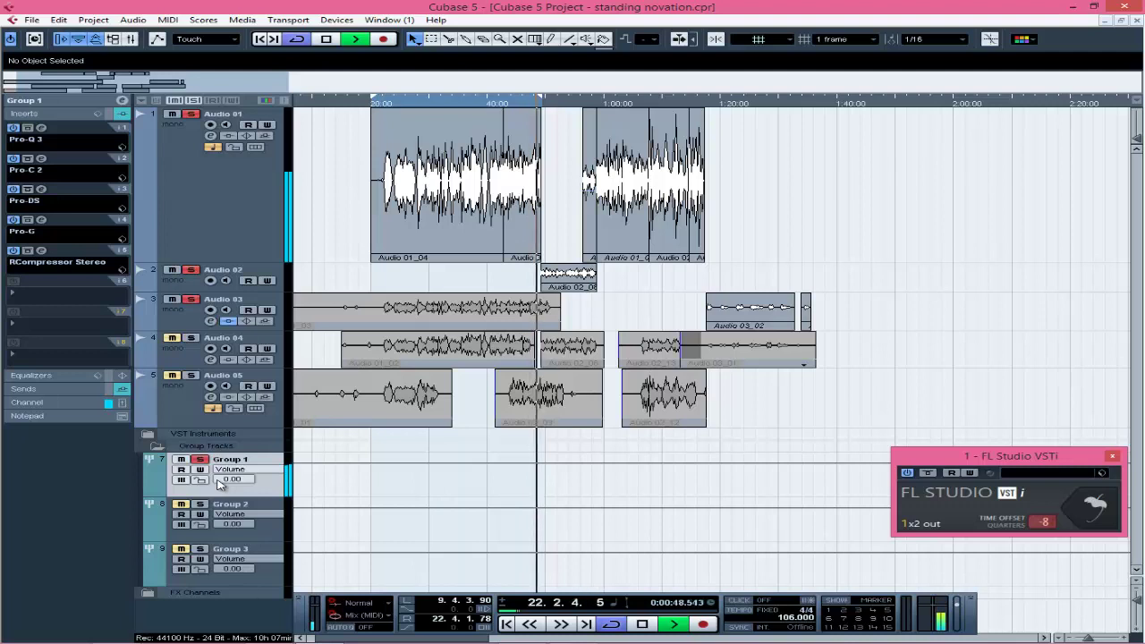
key(space)
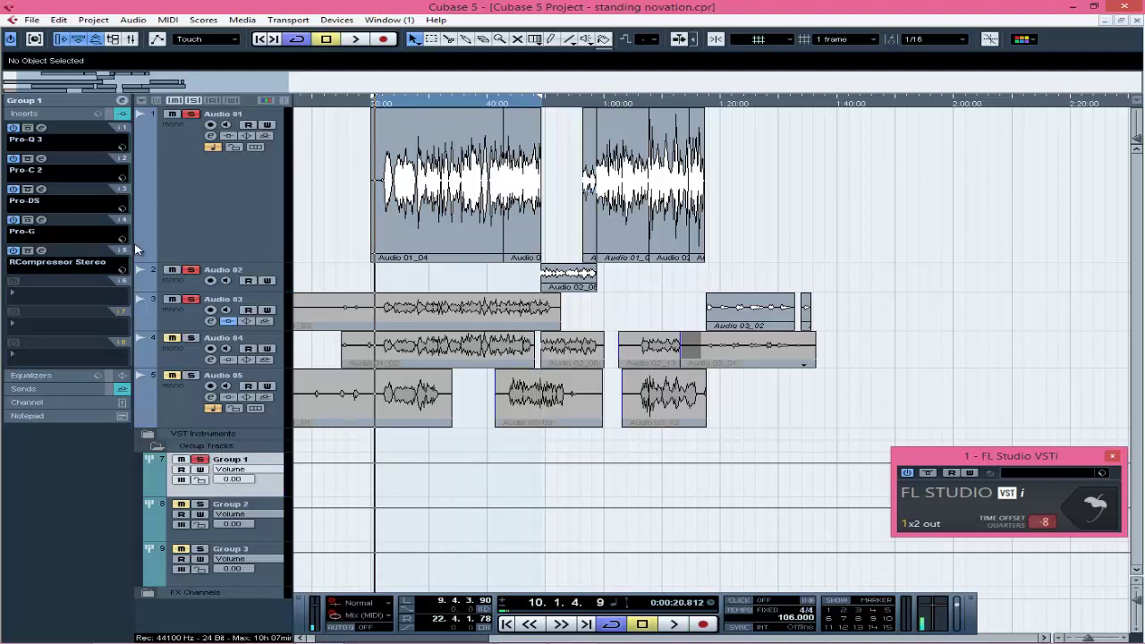
Deactivate Group 1's Pro-Q 3, RCompressor Stereo, Pro-G, Pro-DS and Pro-C 2 inserts
click(13, 129)
click(13, 250)
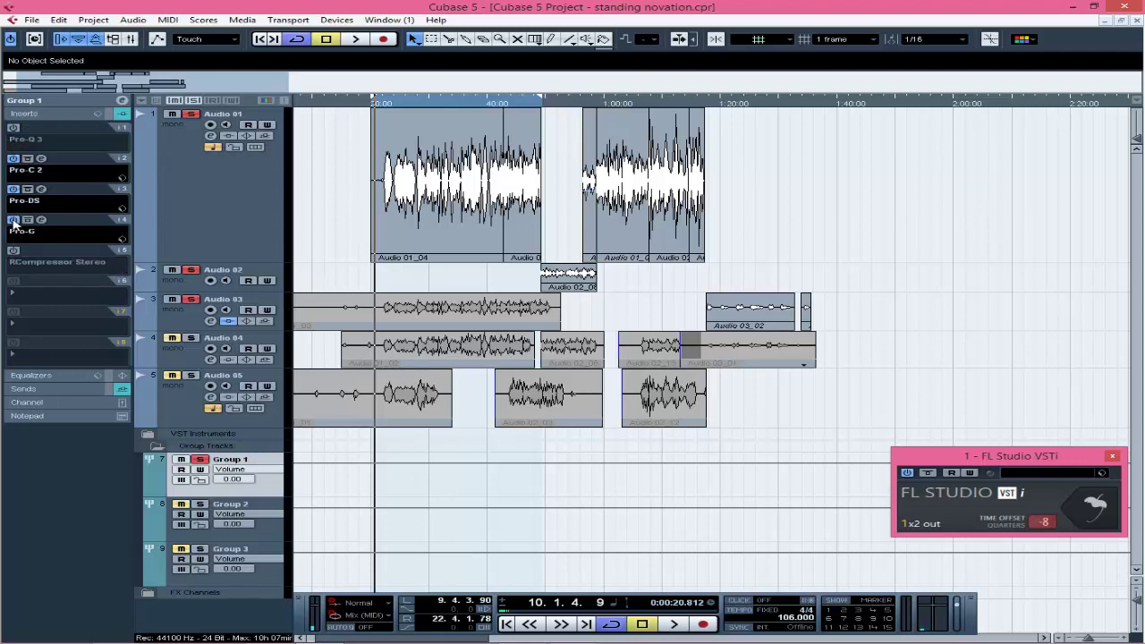
click(13, 219)
click(14, 189)
click(14, 159)
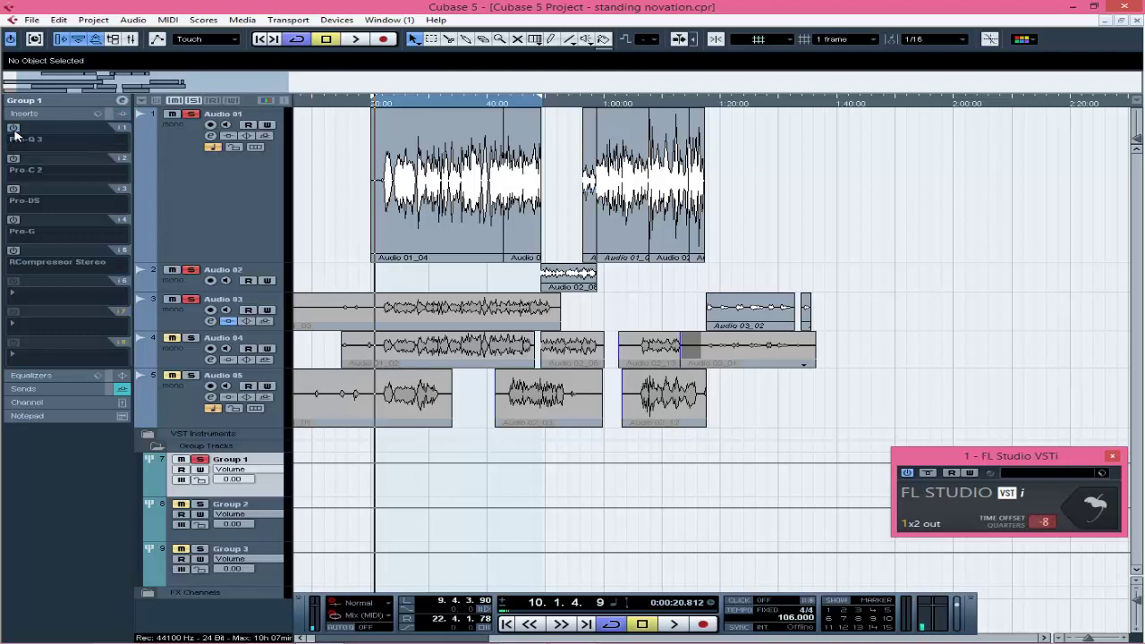
Deactivate Group 1's ValhallaVintageVerb and EchoBoy sends and listen to the dry soloed vocals
click(59, 388)
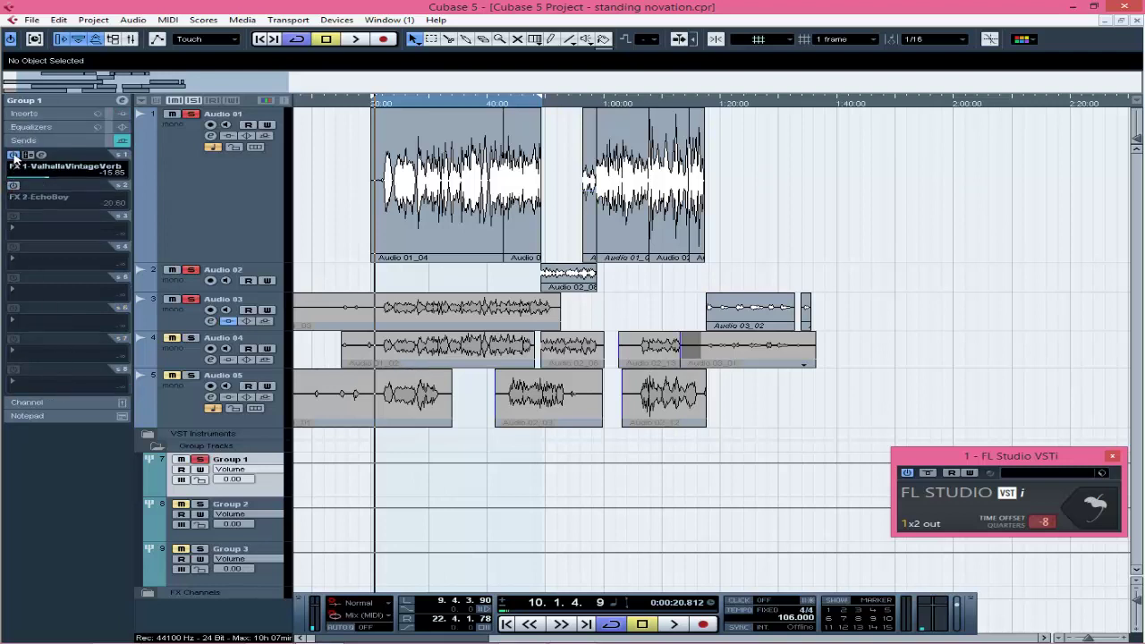
click(386, 104)
key(space)
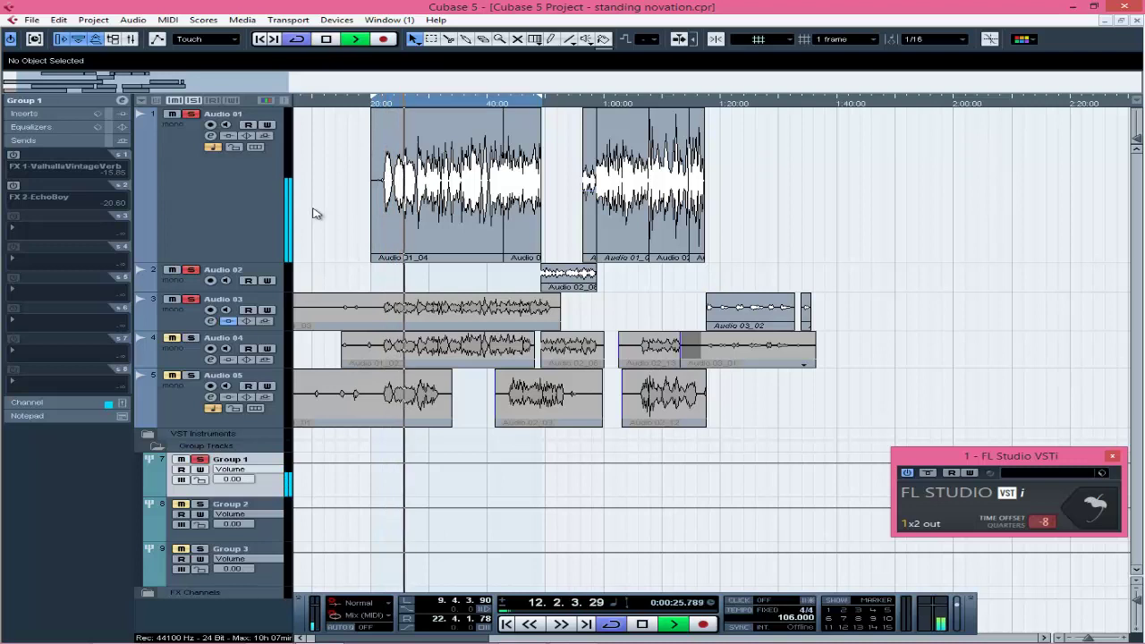
key(space)
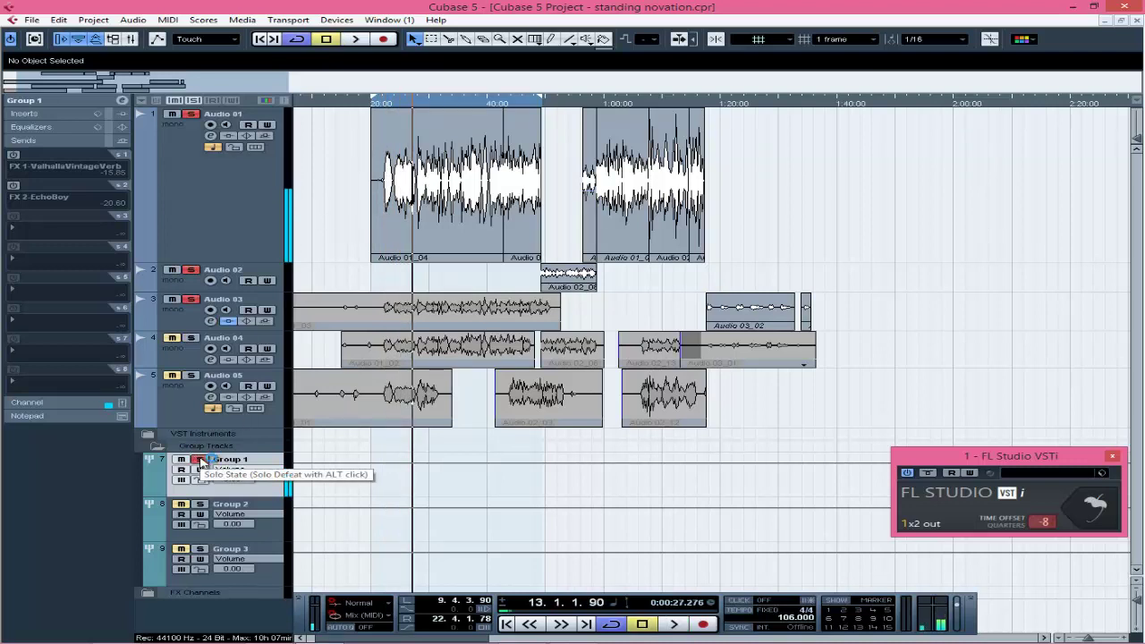
Compare the dry Group 1 vocals with the full mix and in solo during playback, and select the Audio 01_04 event
click(200, 460)
key(space)
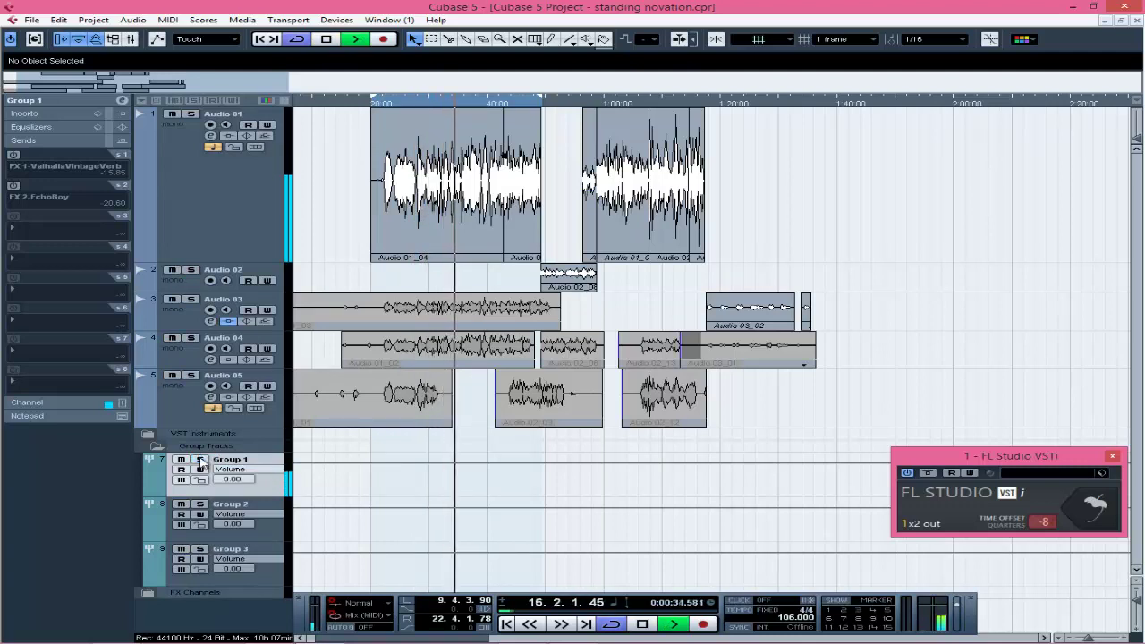
click(202, 460)
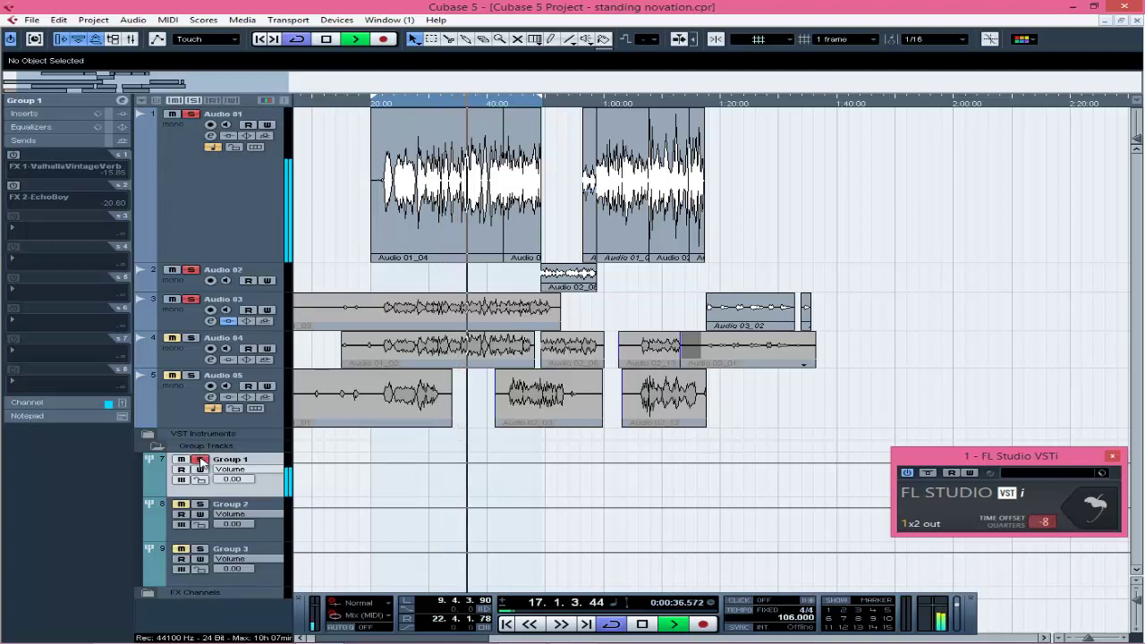
click(202, 460)
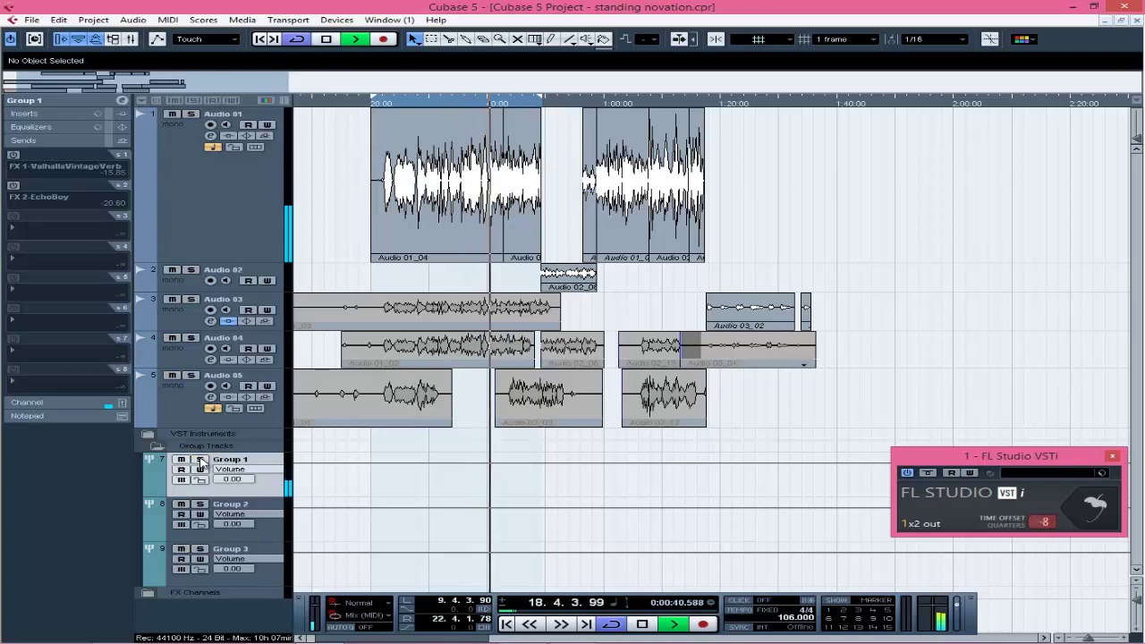
click(201, 460)
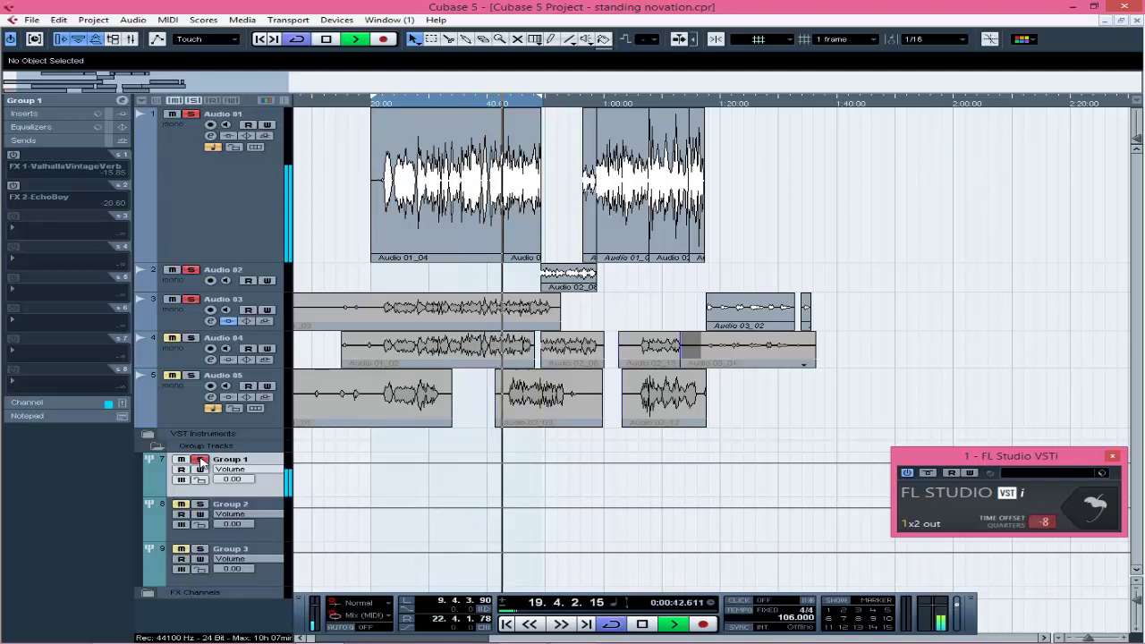
key(space)
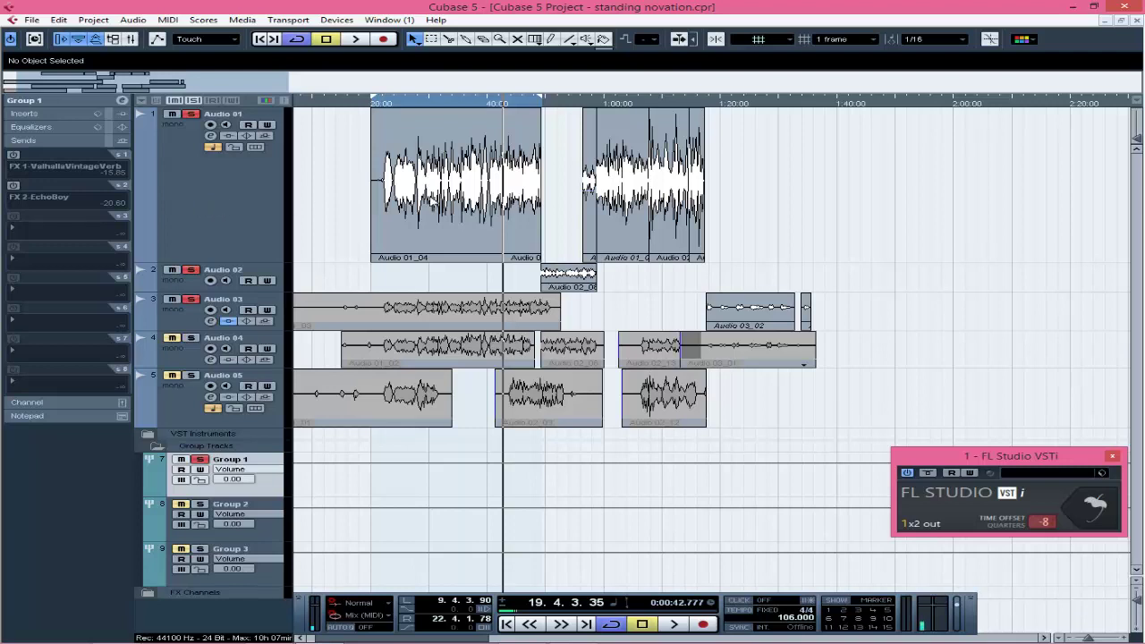
click(456, 193)
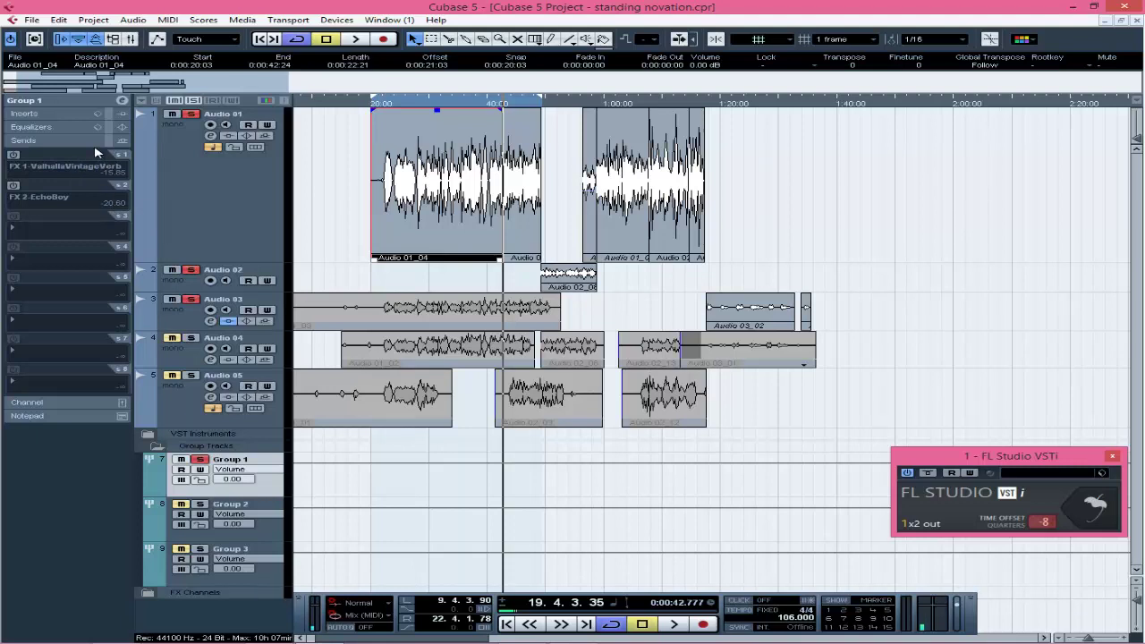
Display Group 1's inserts, reactivate Pro-Q 3 with its editor open, and position the editor clear of the timeline ruler
click(51, 115)
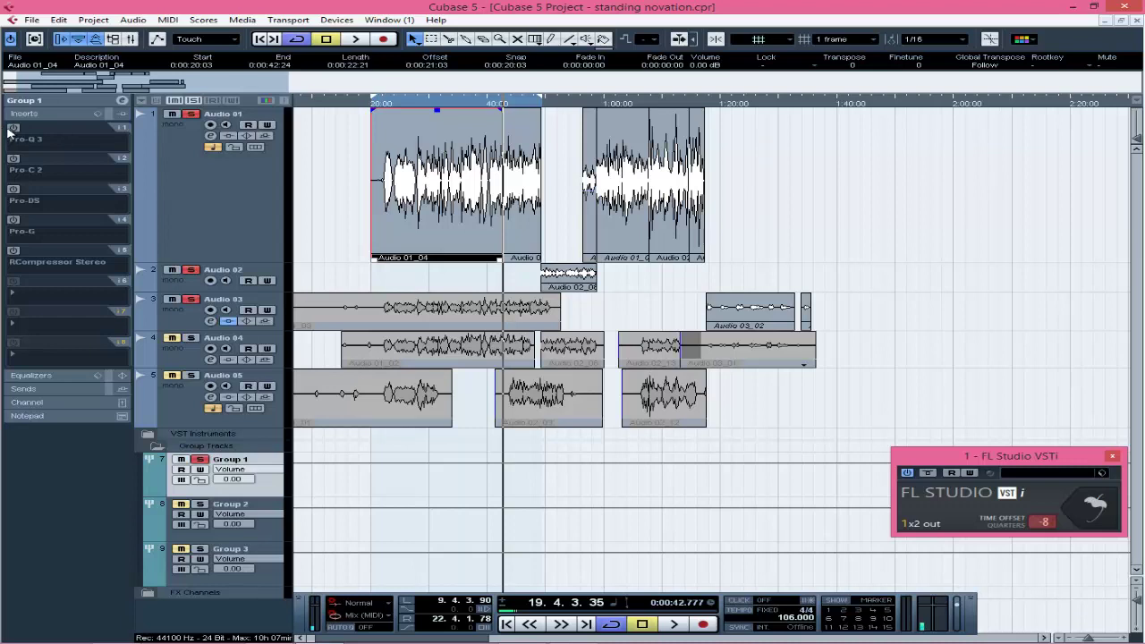
click(47, 130)
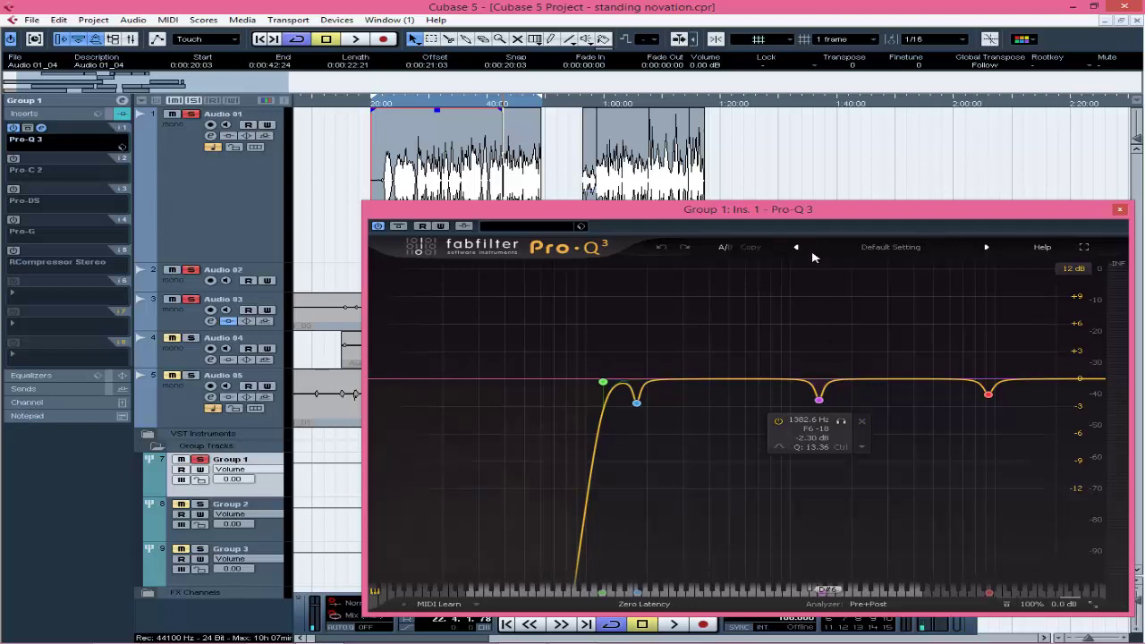
drag(813, 213, 718, 200)
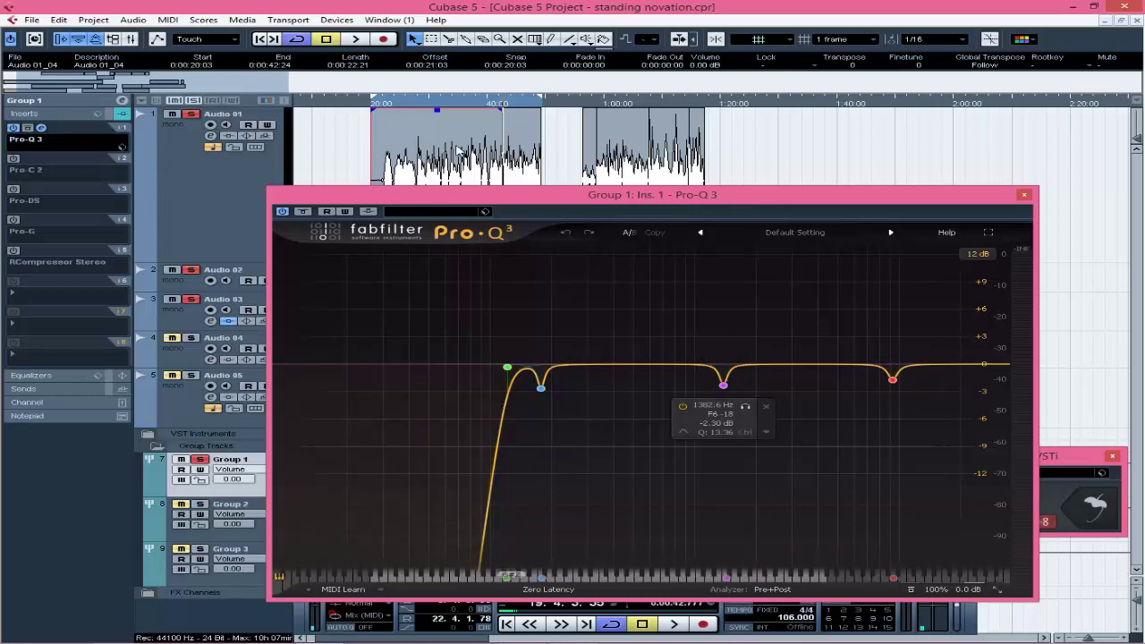
Play the soloed vocals from about 0:23, compare them with Pro-Q 3 off and on, and close its editor with the EQ active
click(389, 103)
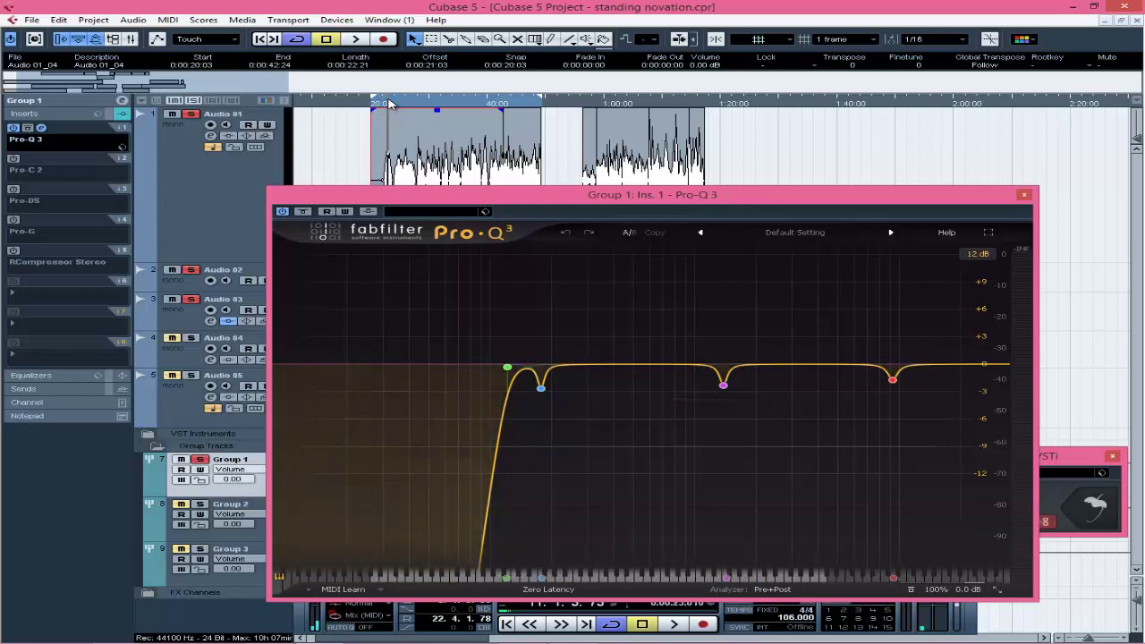
key(space)
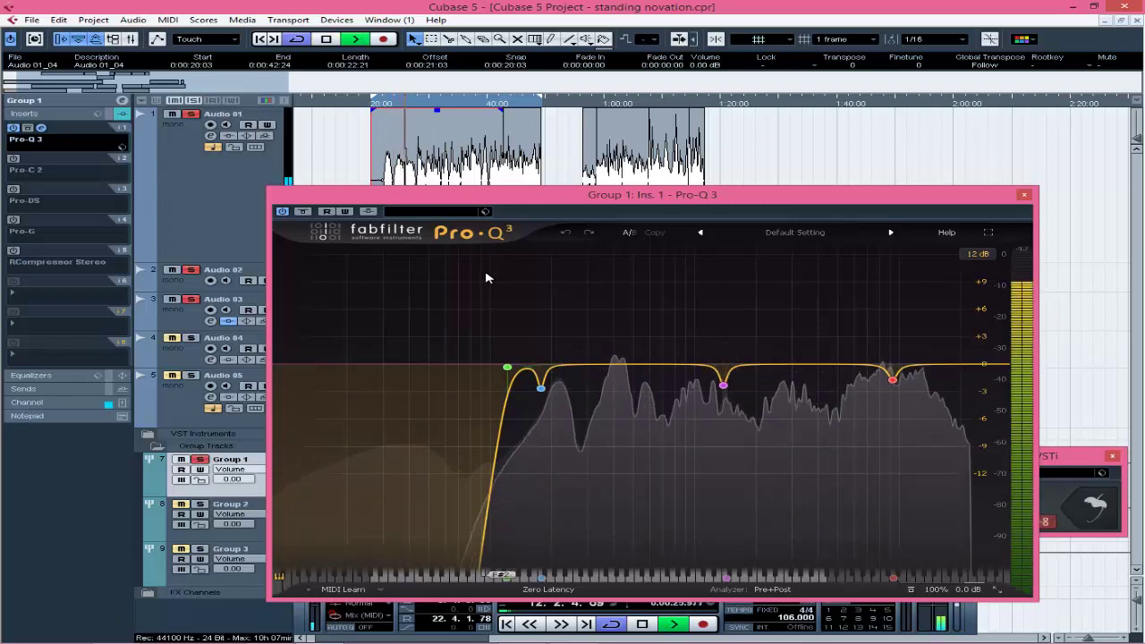
key(space)
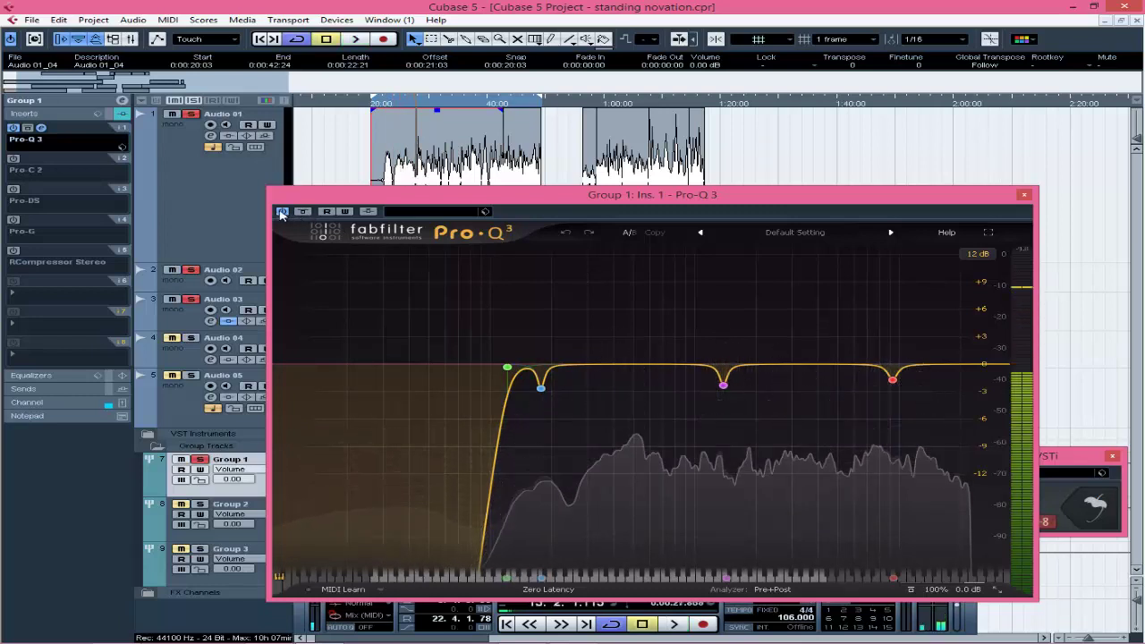
click(282, 212)
key(space)
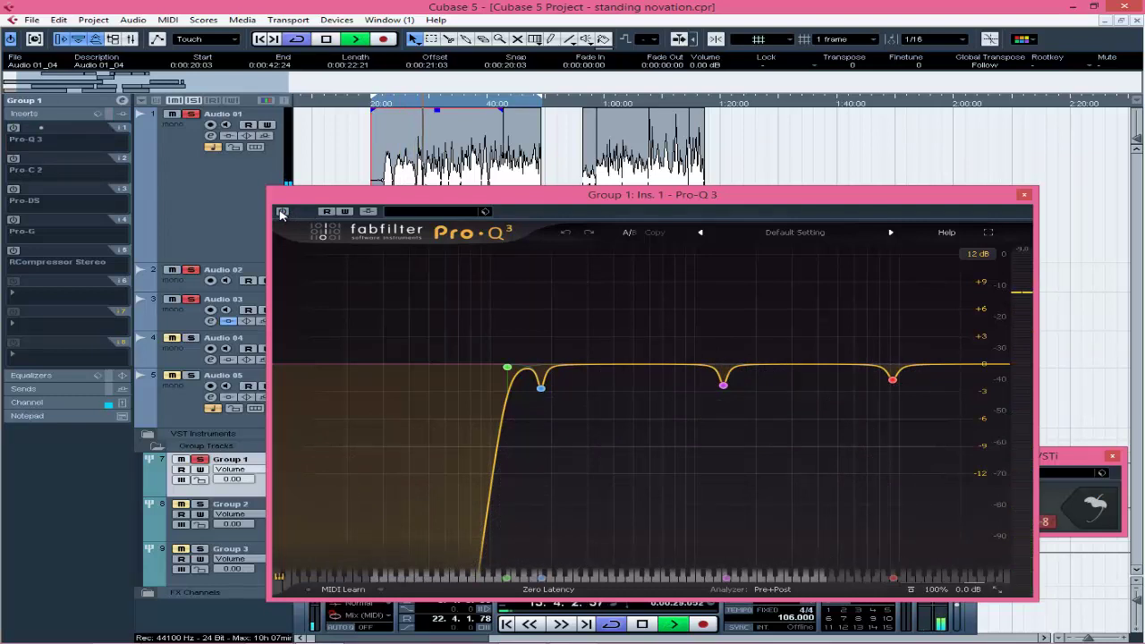
click(282, 212)
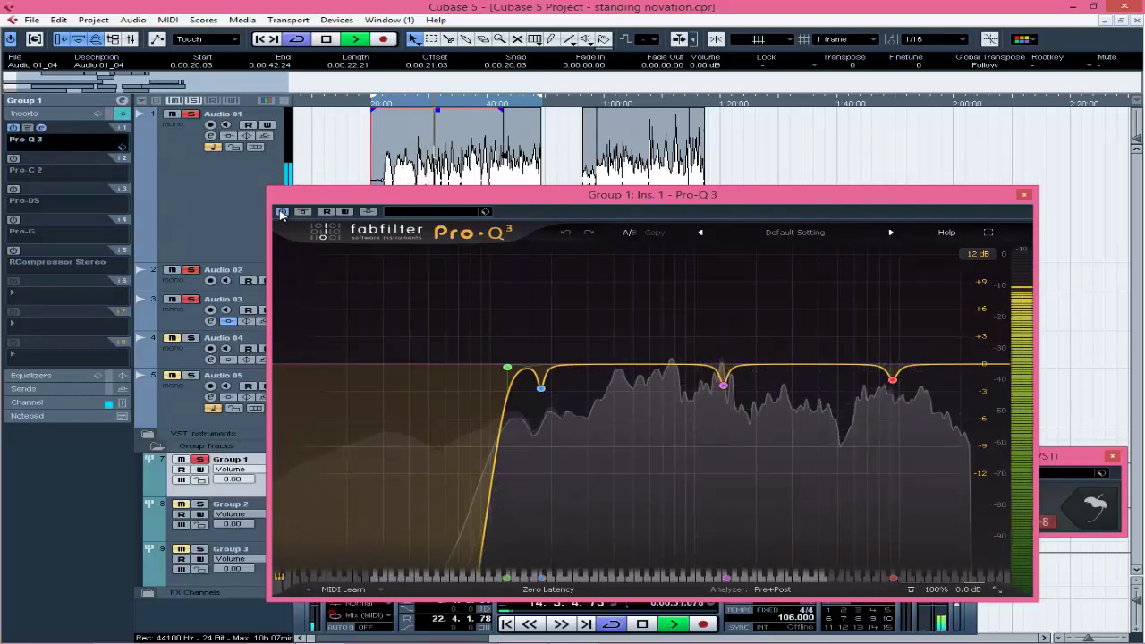
click(282, 212)
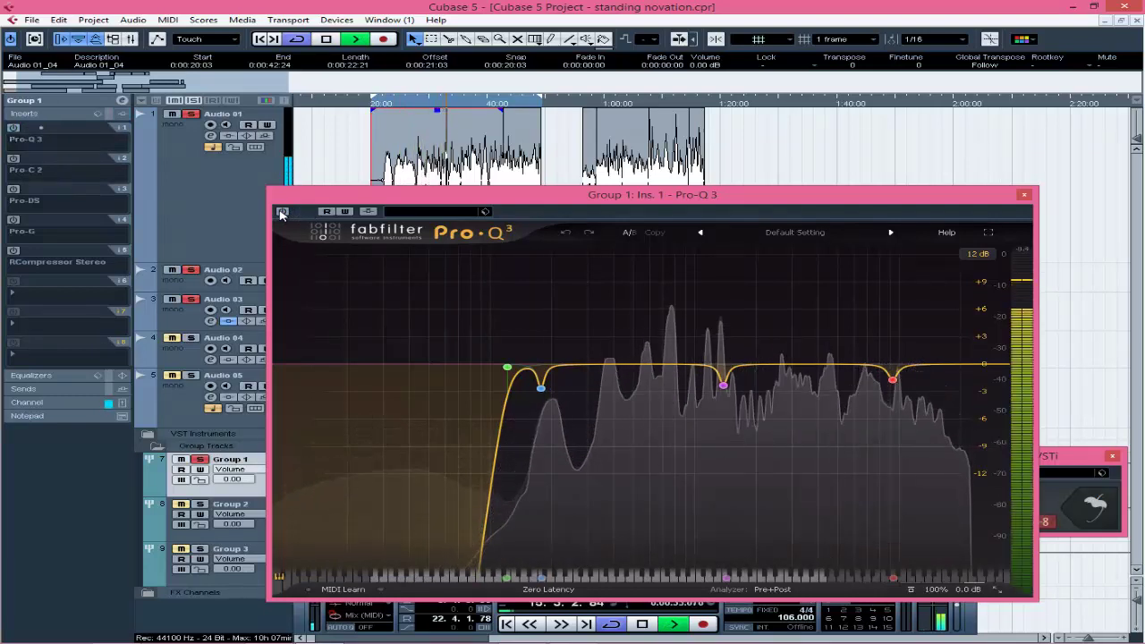
click(282, 211)
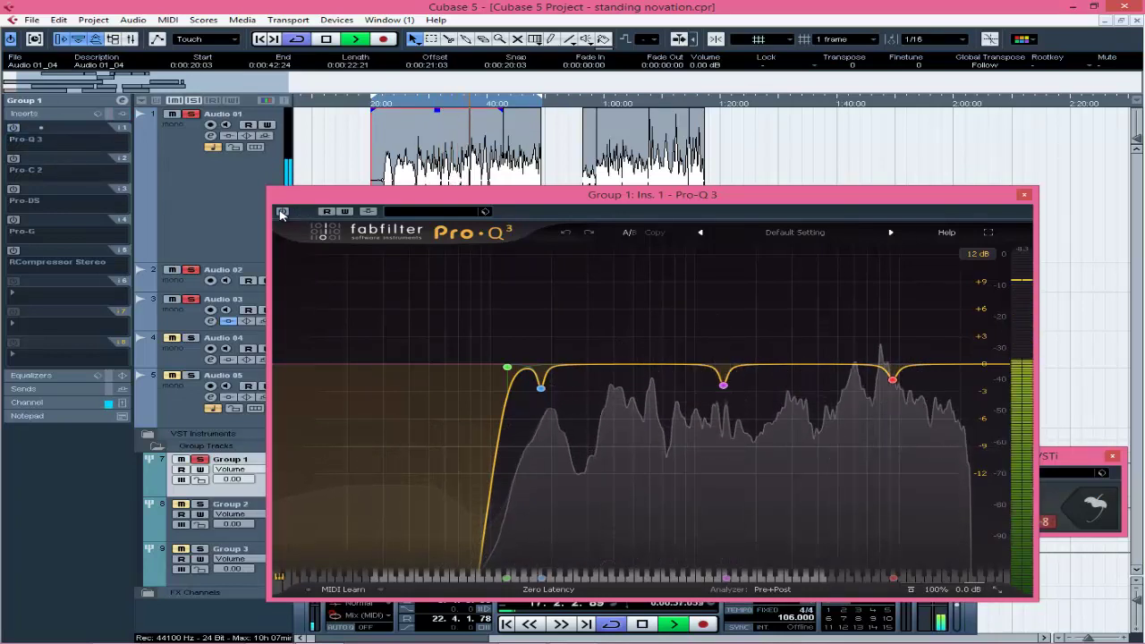
key(space)
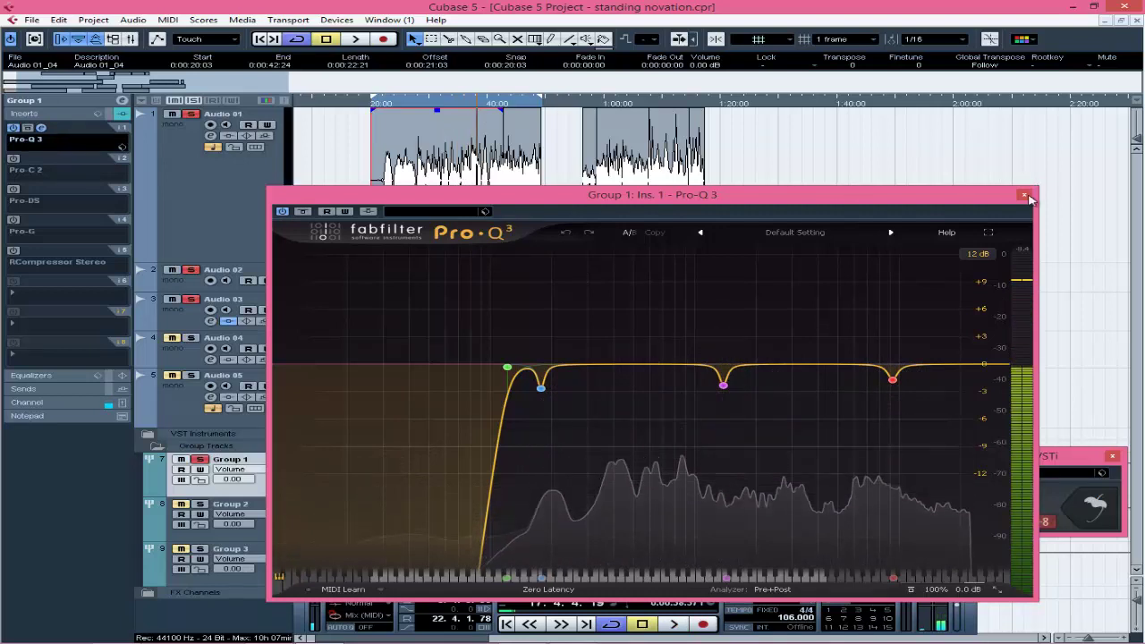
click(1026, 198)
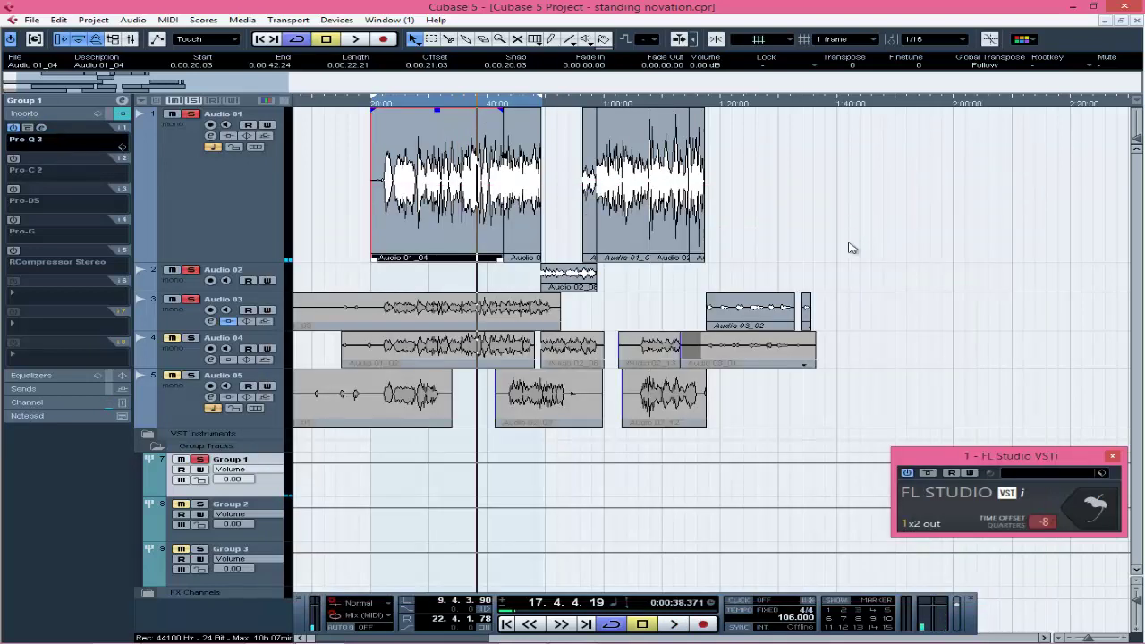
click(853, 247)
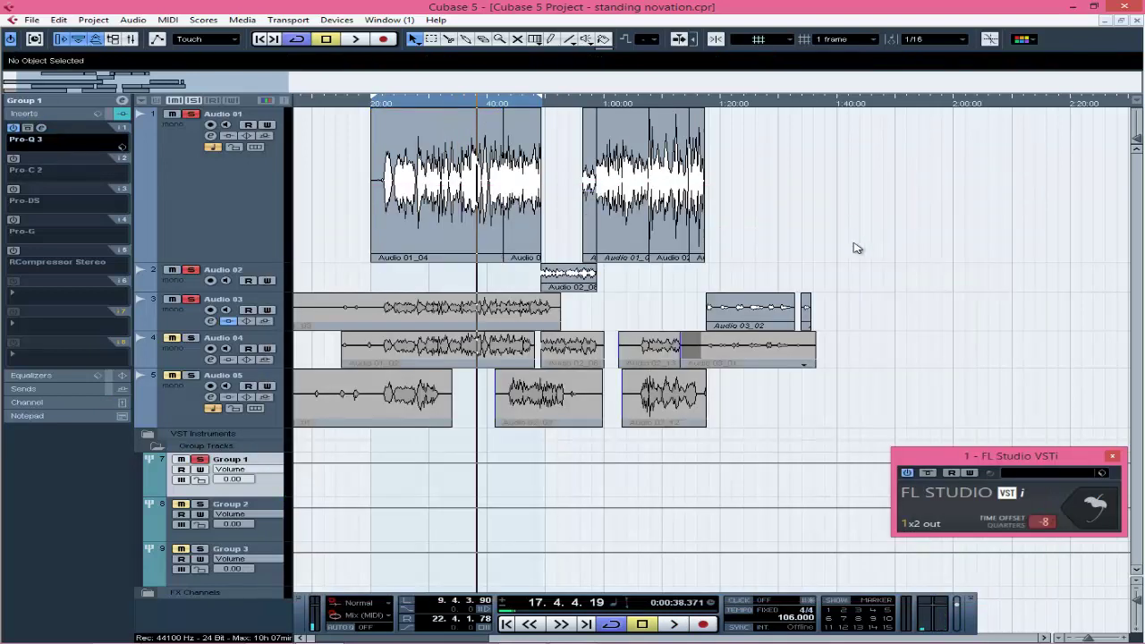
Activate Group 1's Pro-C 2 insert, enlarge the timeline around the Audio 01 vocal events, and open the compressor's editor
click(41, 159)
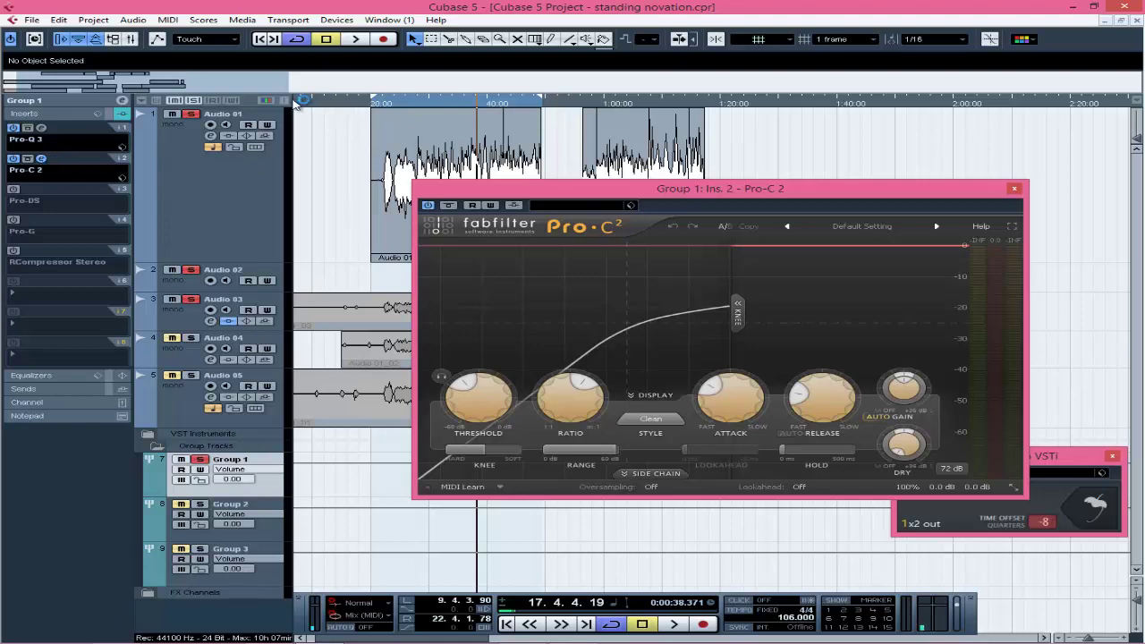
drag(287, 85, 185, 85)
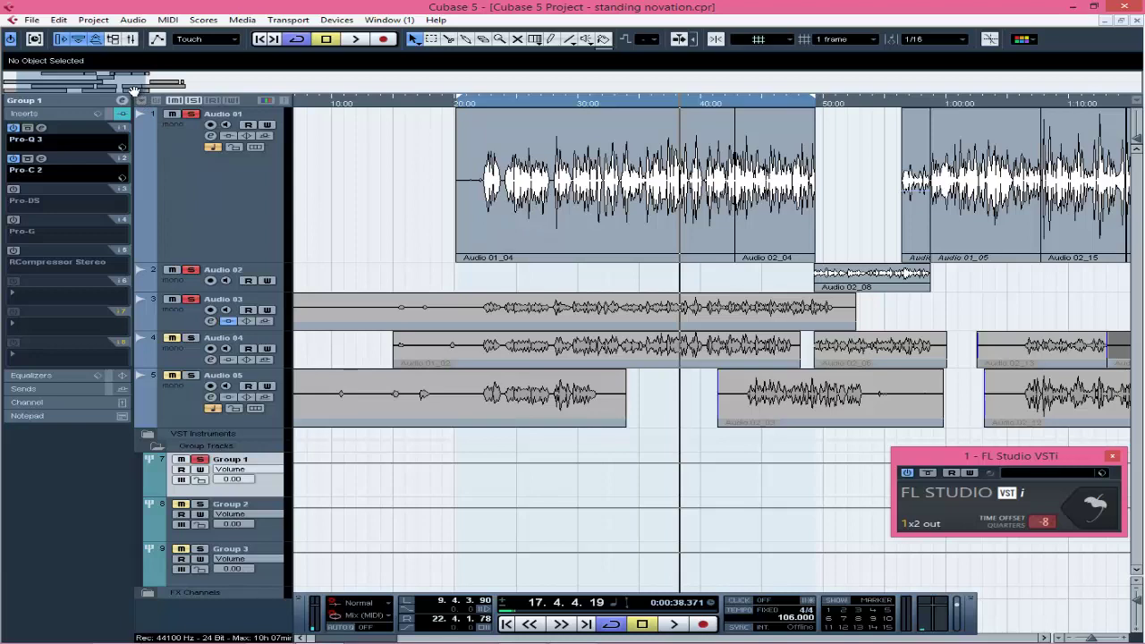
drag(133, 91, 128, 91)
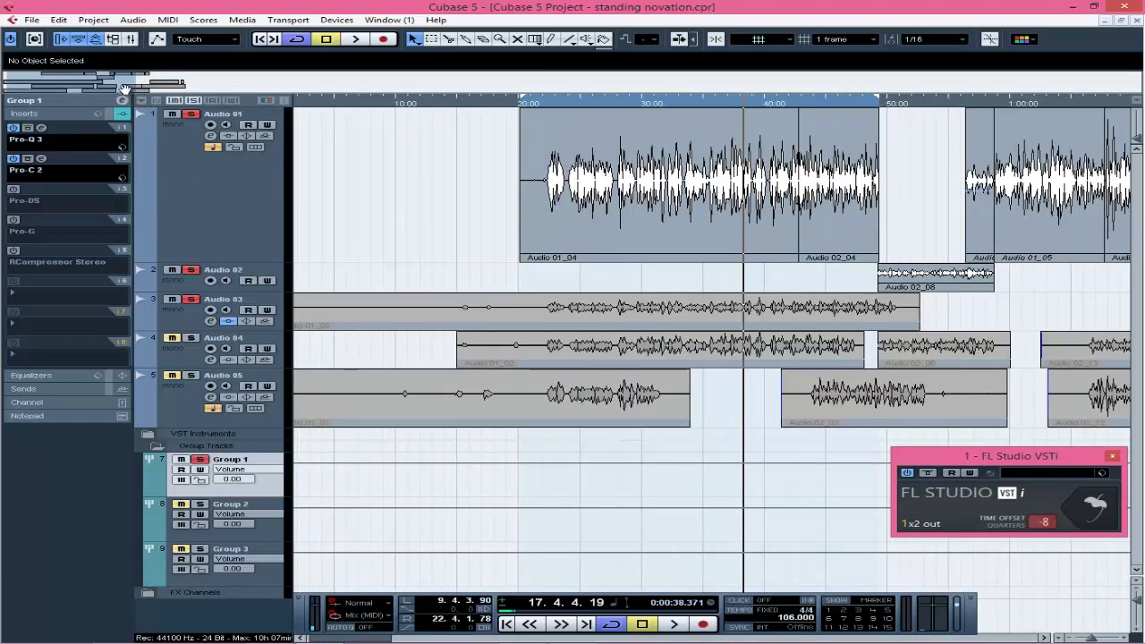
click(40, 158)
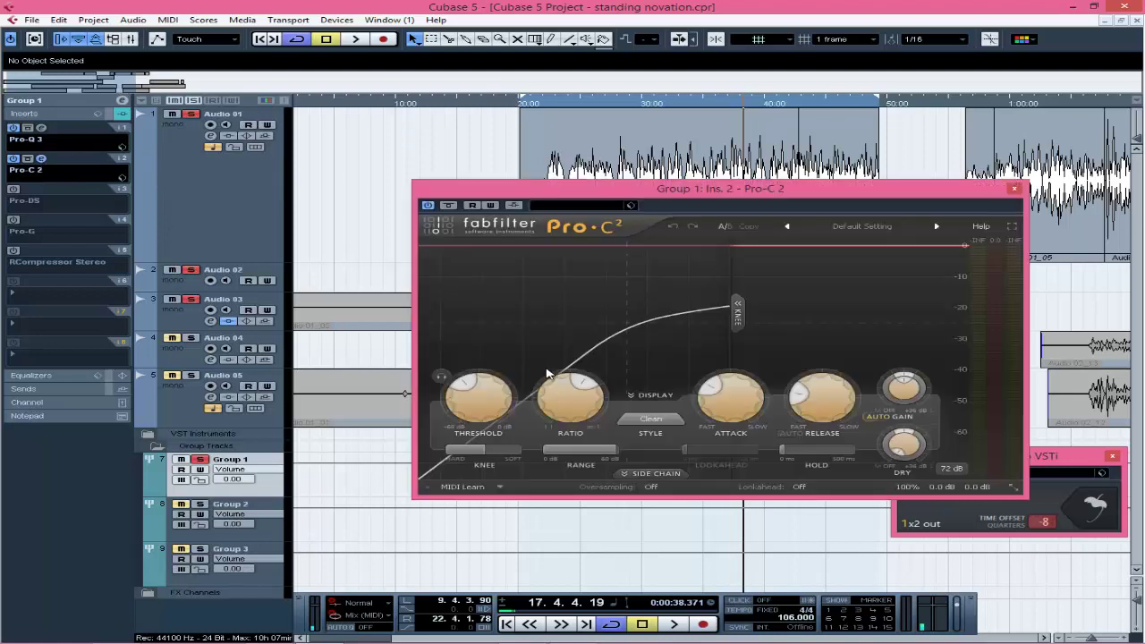
Examine the threshold, ratio, attack and release settings of Group 1's Pro-C 2
mouse_move(472, 393)
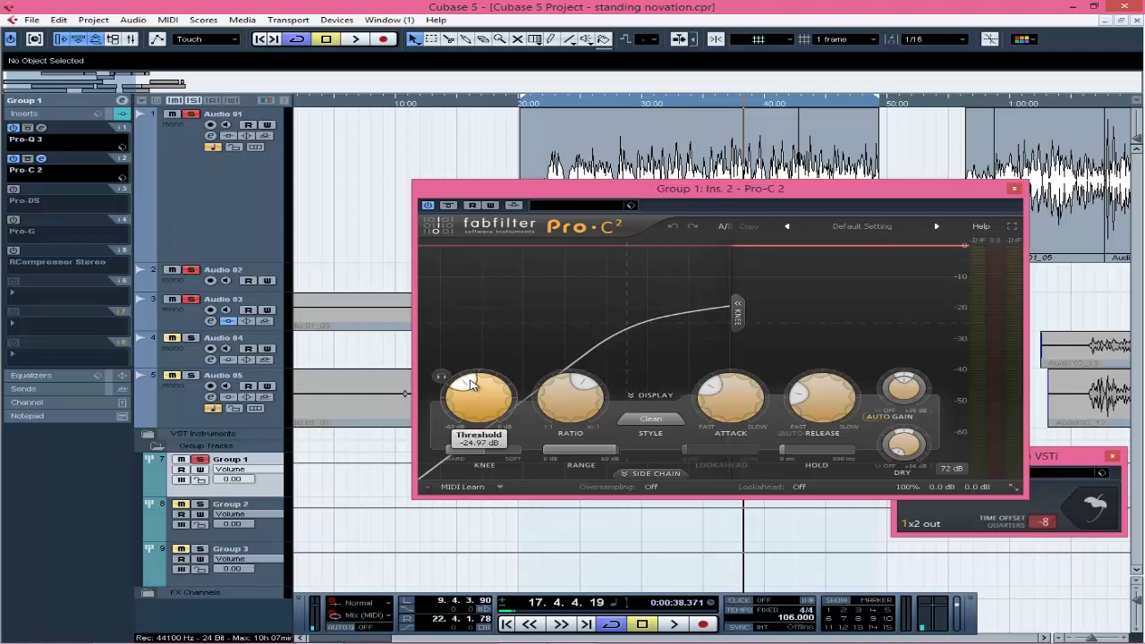
mouse_move(580, 389)
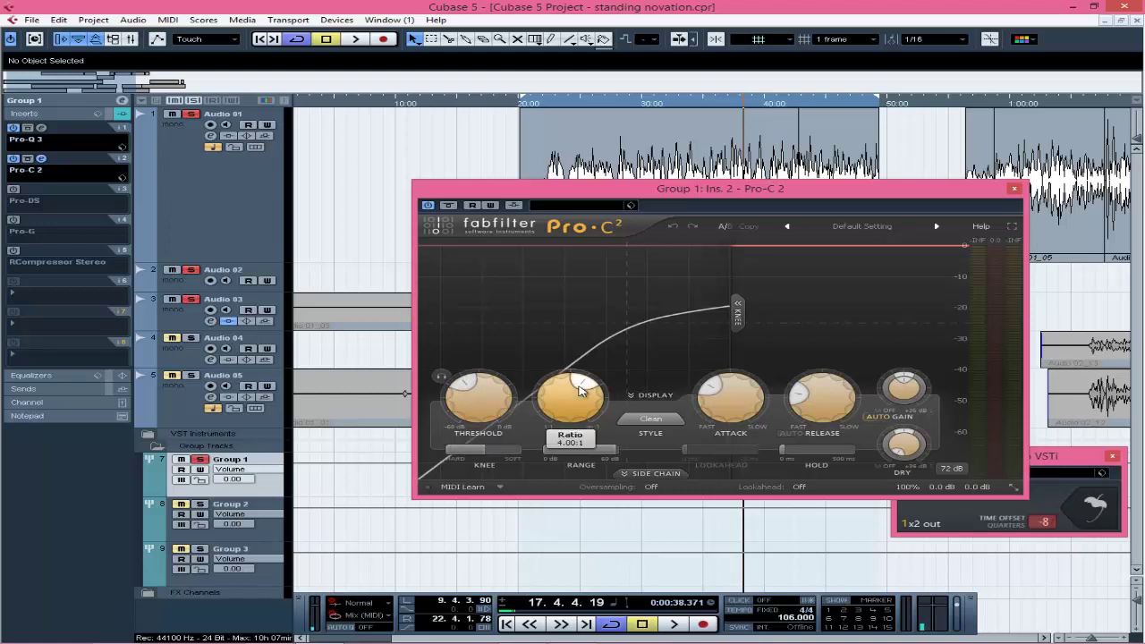
mouse_move(713, 392)
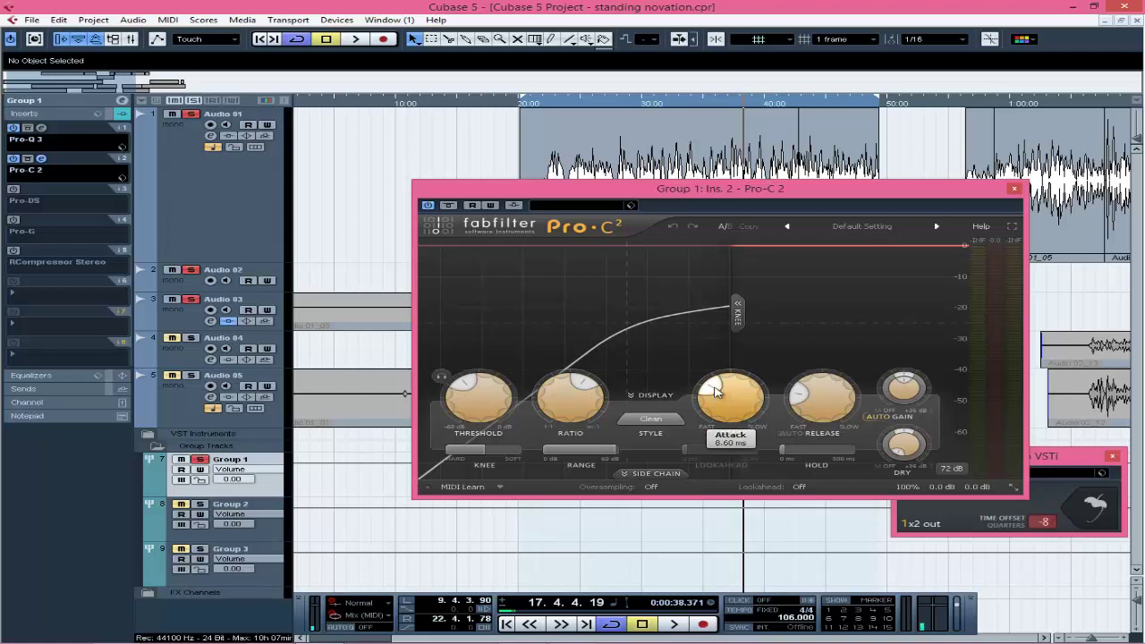
mouse_move(815, 396)
mouse_move(798, 413)
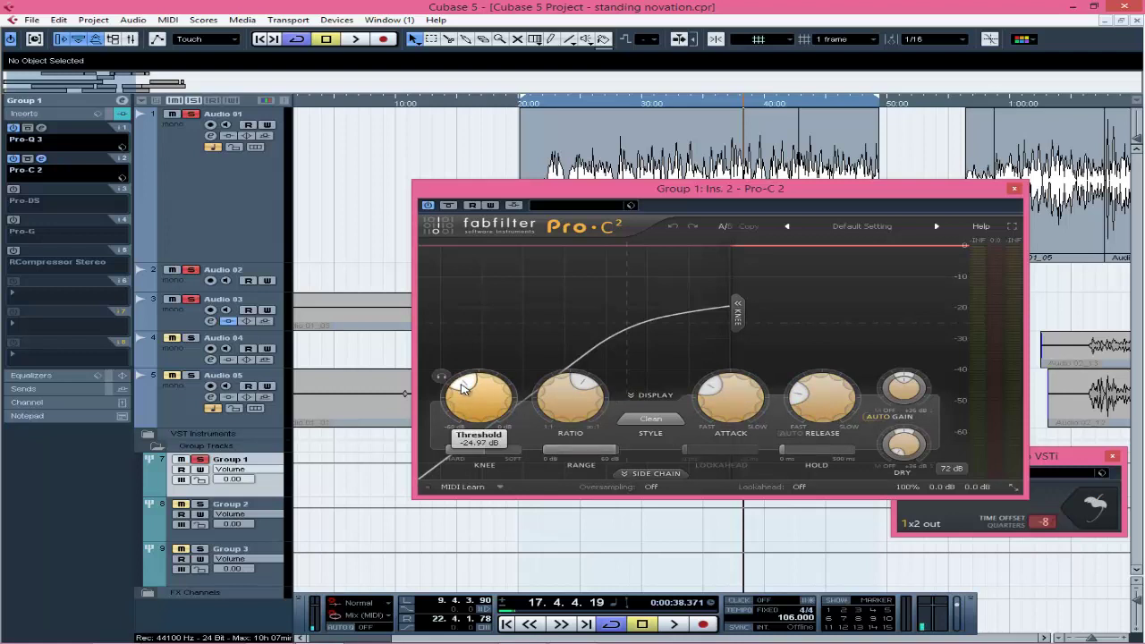
Play the soloed Group 1 vocals from about 0:21 with Pro-C 2 deactivated
click(539, 105)
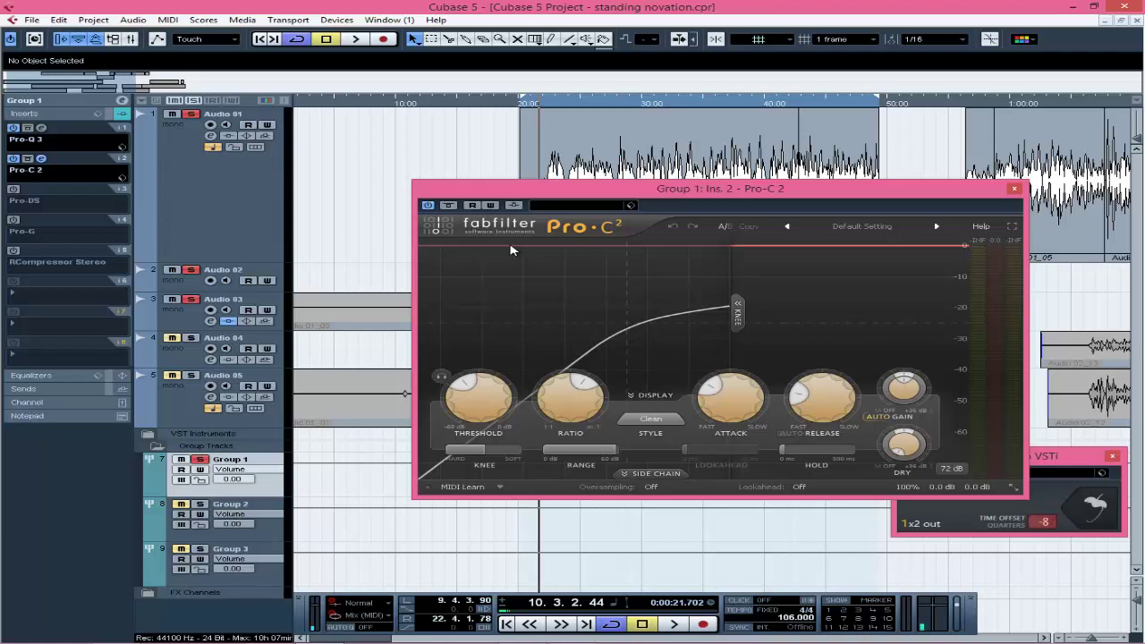
click(428, 206)
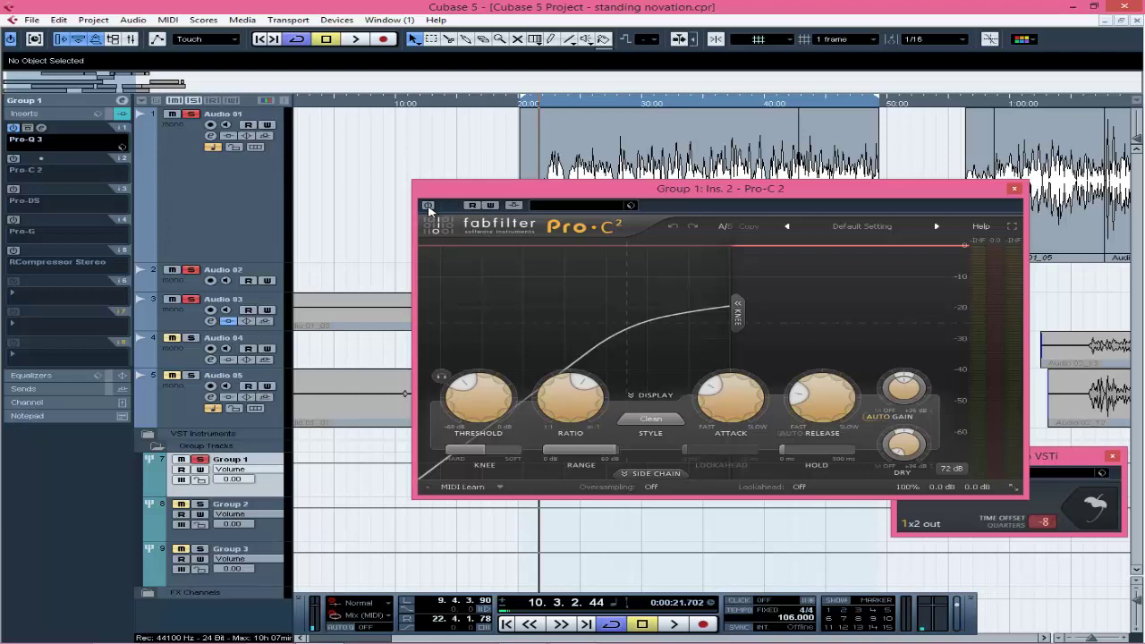
click(428, 205)
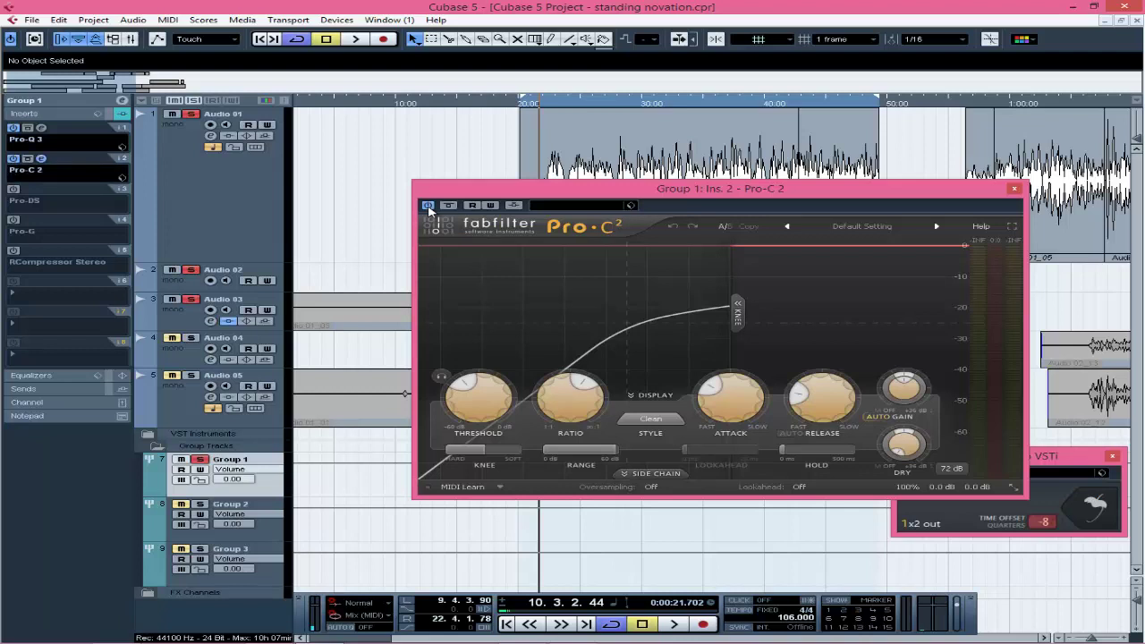
click(429, 206)
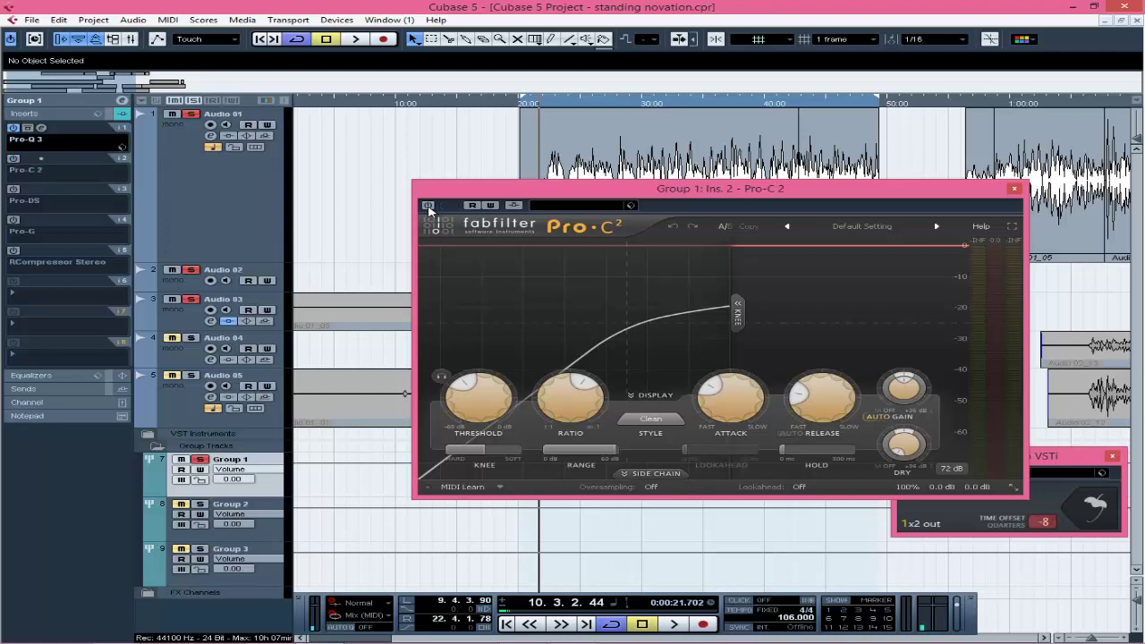
key(space)
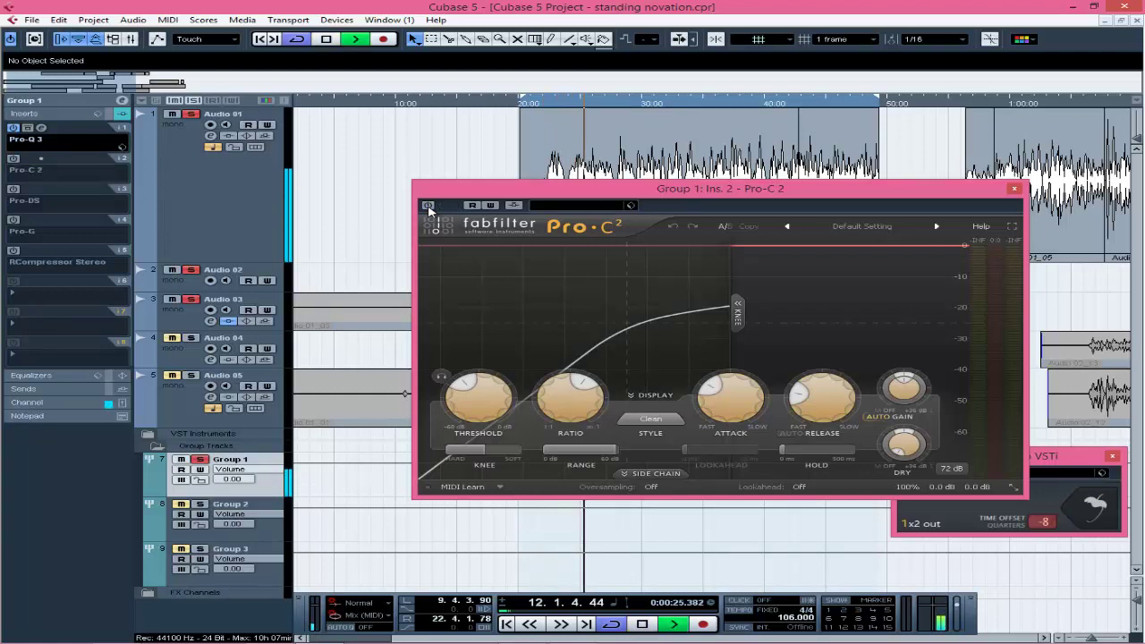
key(space)
Reactivate Pro-C 2 and compare the soloed vocals with the compressor on and off during playback, ending with it active
click(429, 206)
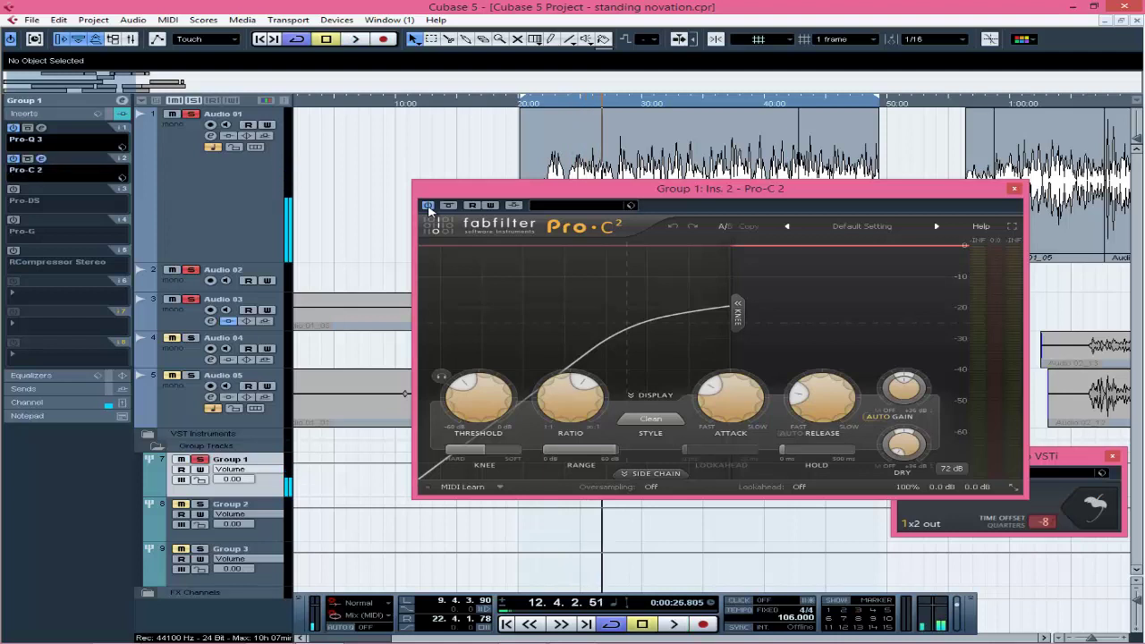
key(space)
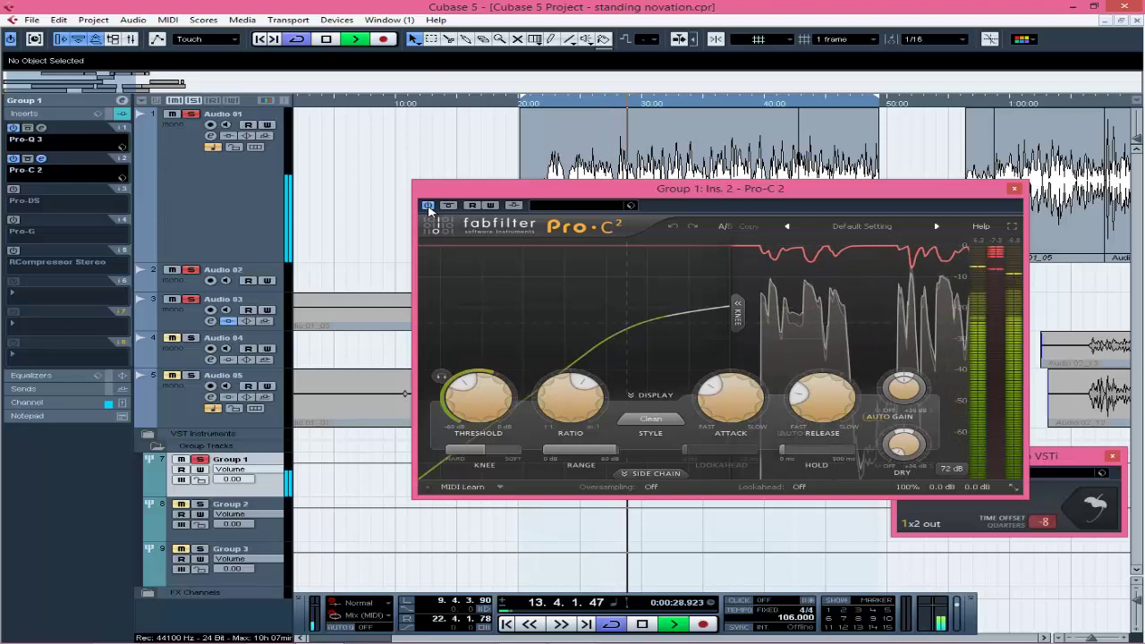
click(428, 206)
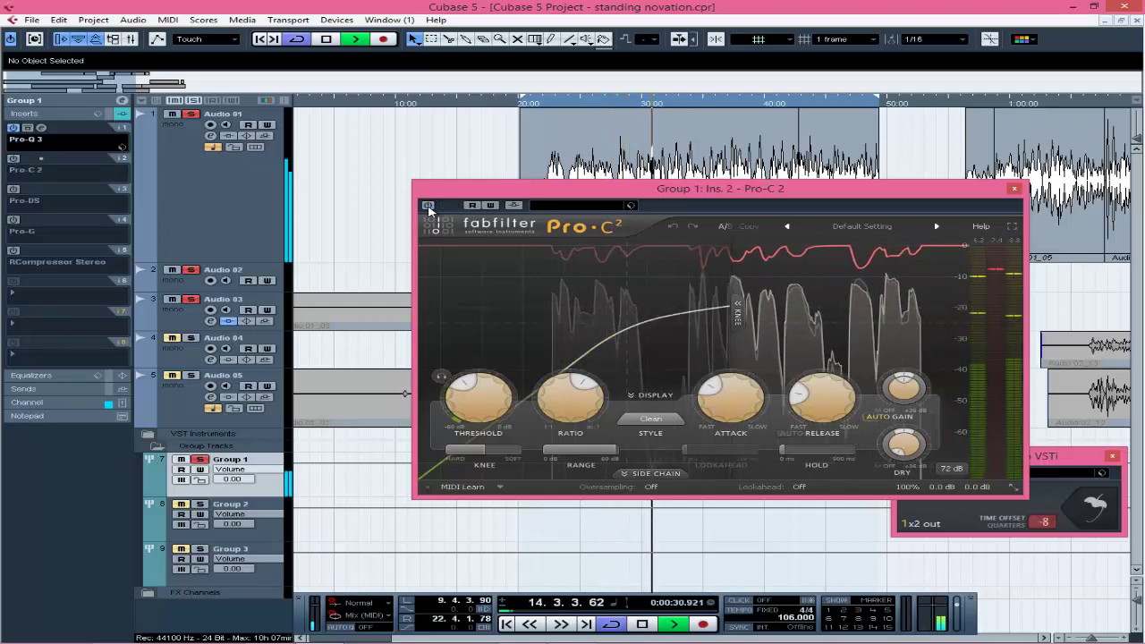
click(428, 205)
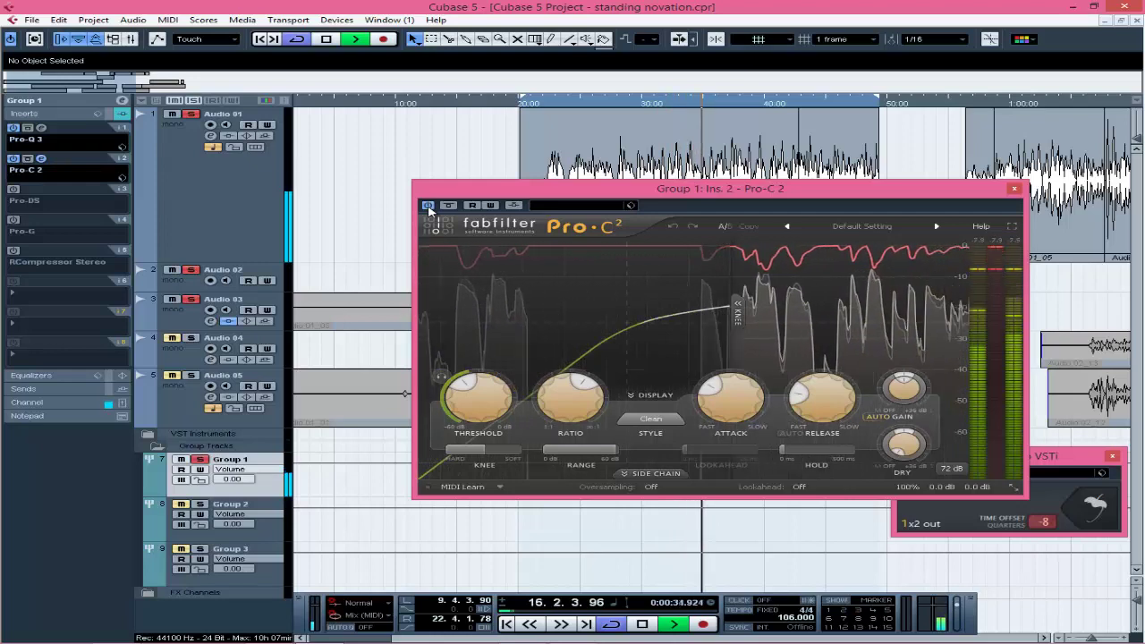
click(428, 206)
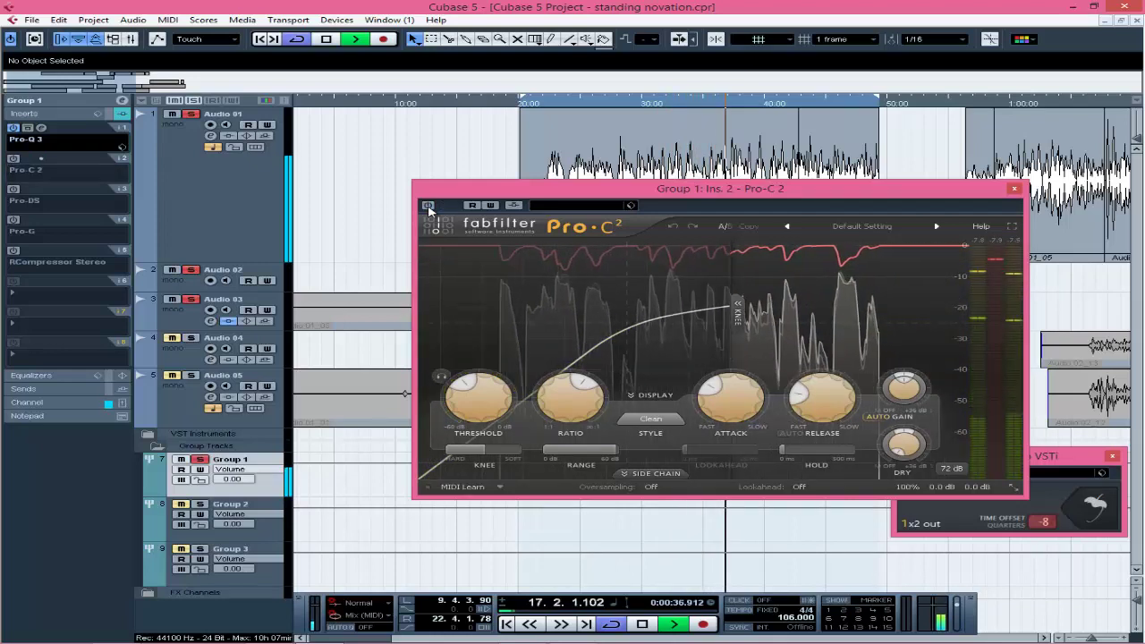
click(429, 205)
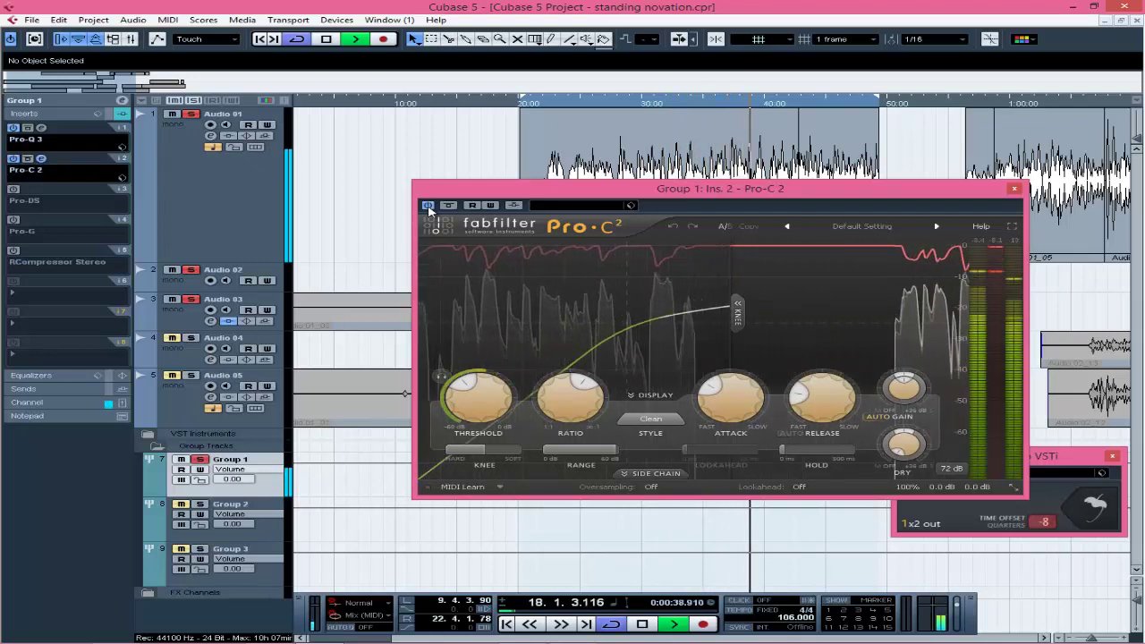
key(space)
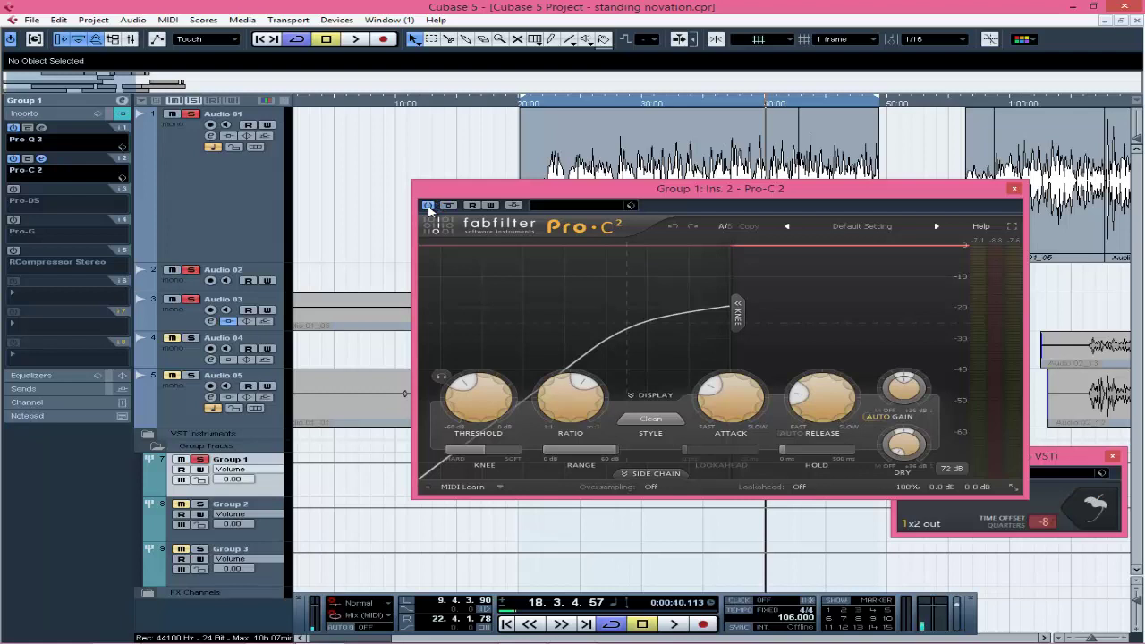
Unsolo Group 1, play the full mix, and move the Pro-C 2 editor below the Audio 01 waveform
click(200, 459)
key(space)
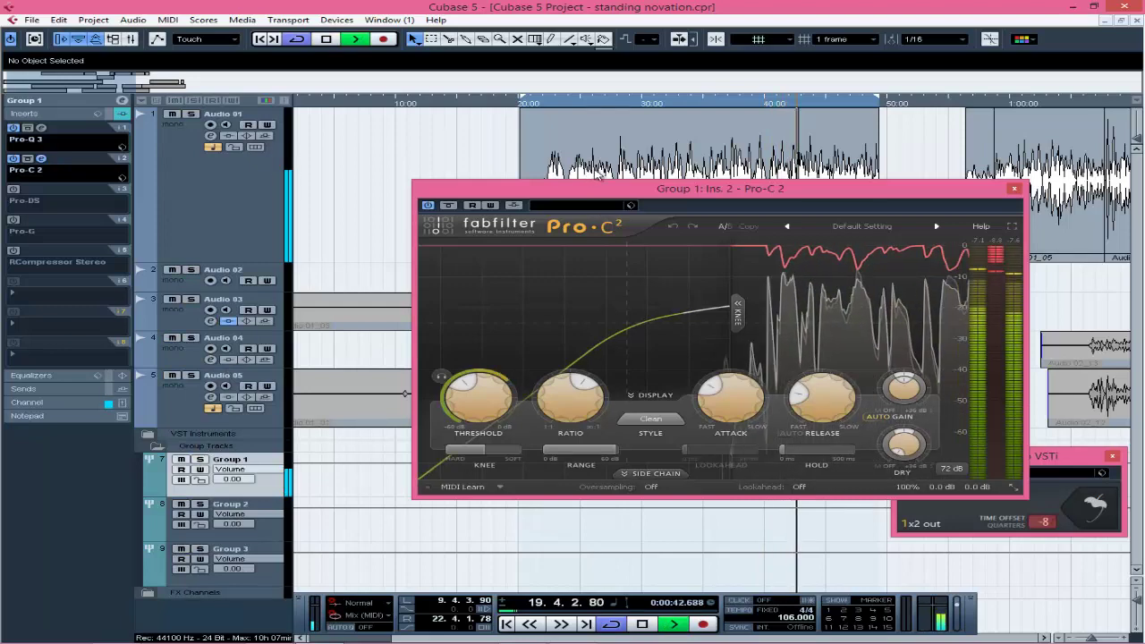
drag(766, 190, 726, 291)
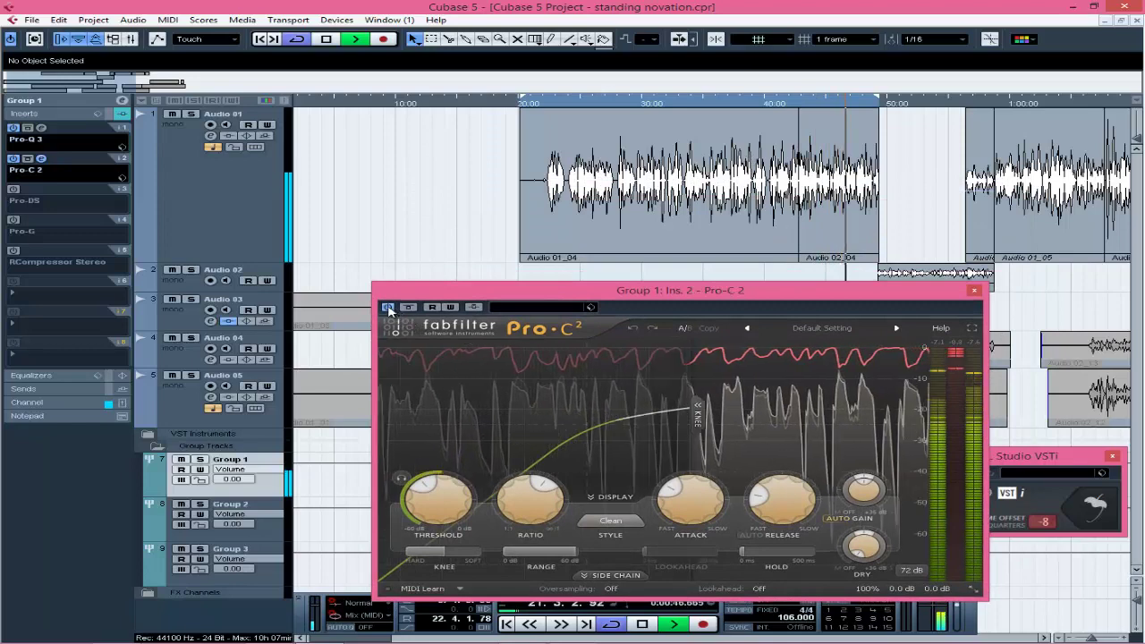
Compare the full mix with Pro-C 2 off and on, ending with it active, and close its editor after stopping playback
click(387, 307)
click(388, 307)
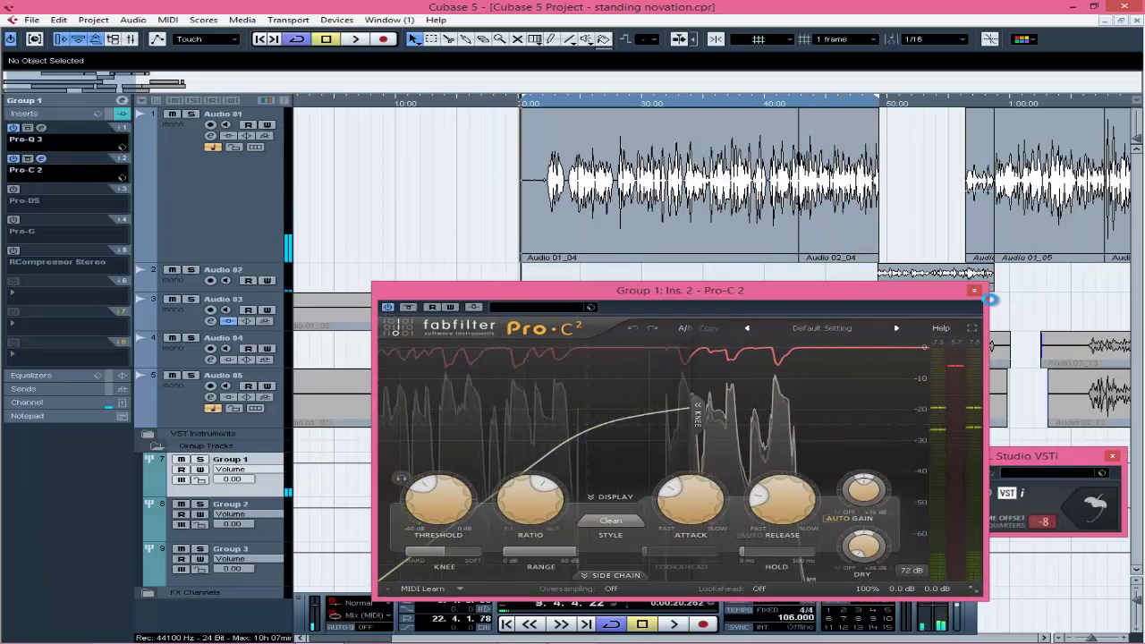
click(975, 292)
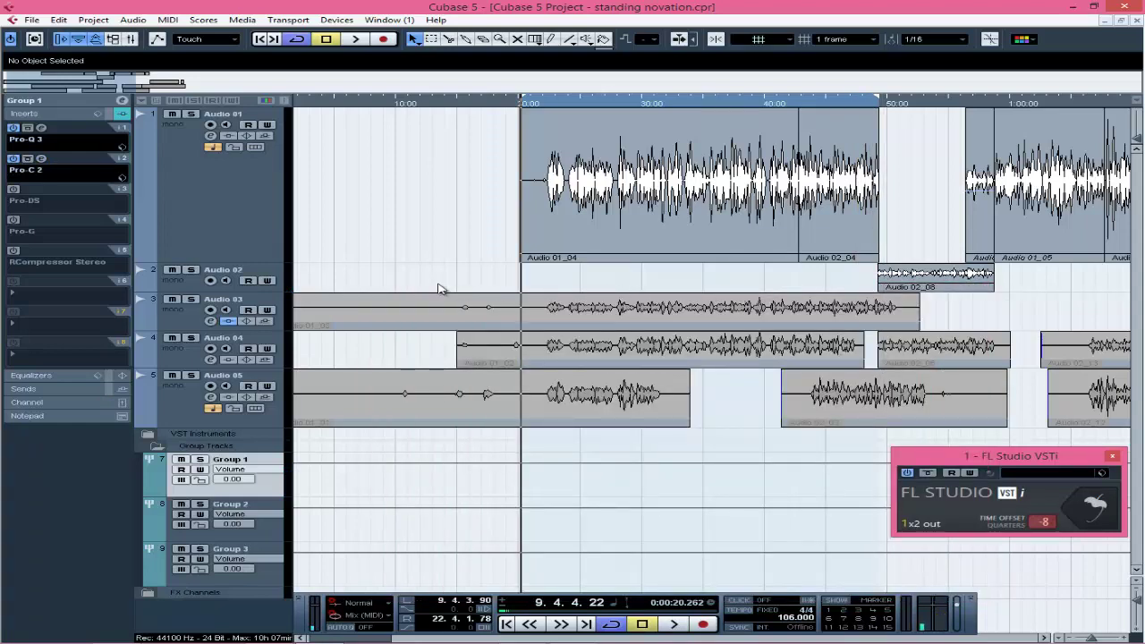
Activate Group 1's Pro-DS insert and open its editor, placing it below the Audio 01 waveform
click(13, 190)
click(41, 190)
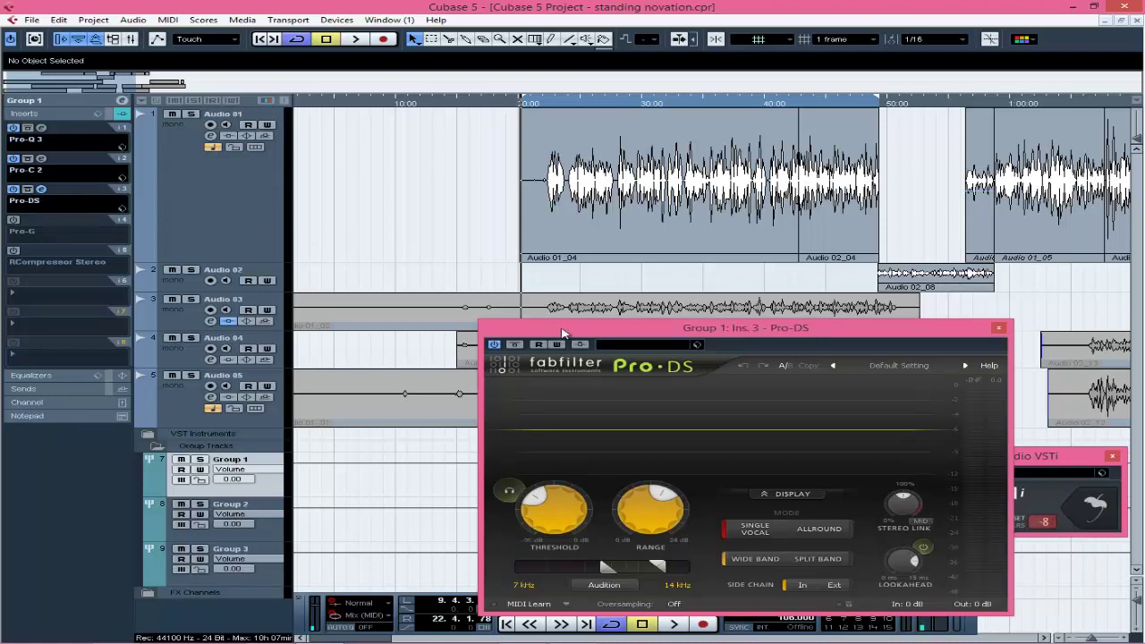
drag(638, 332, 557, 258)
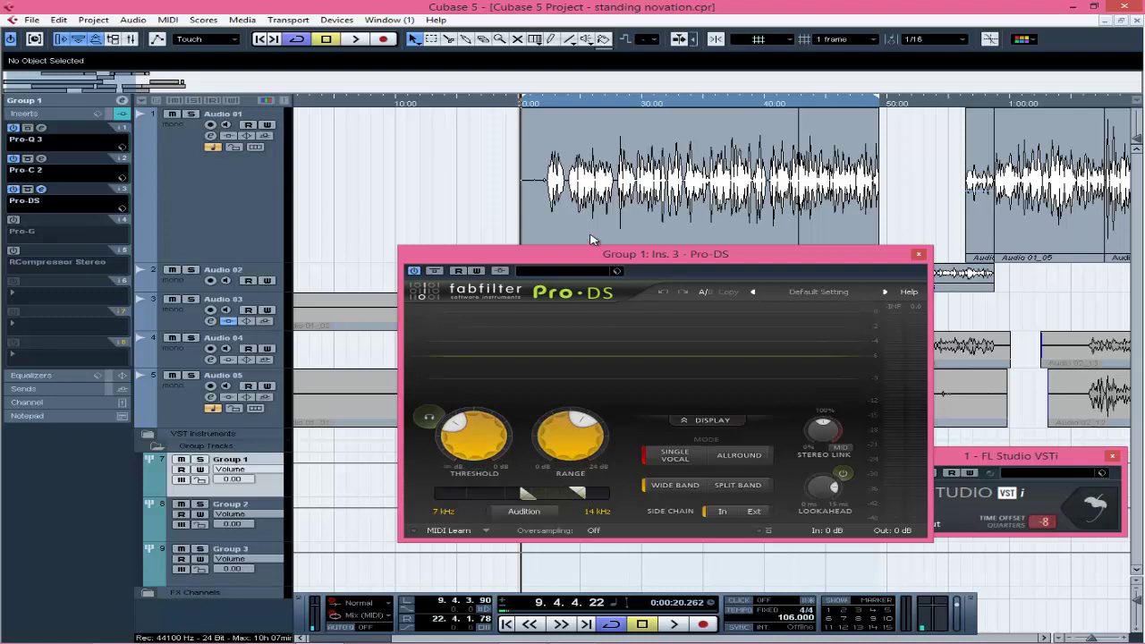
Solo Group 1 and play its vocals from about 0:22 with Pro-DS active
click(542, 106)
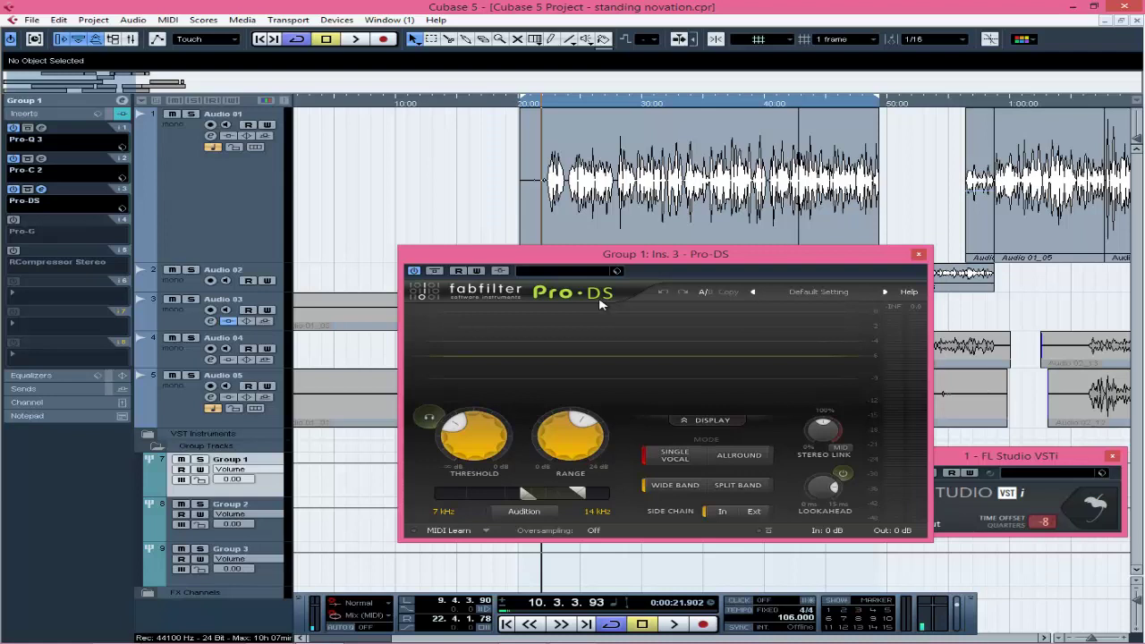
key(s)
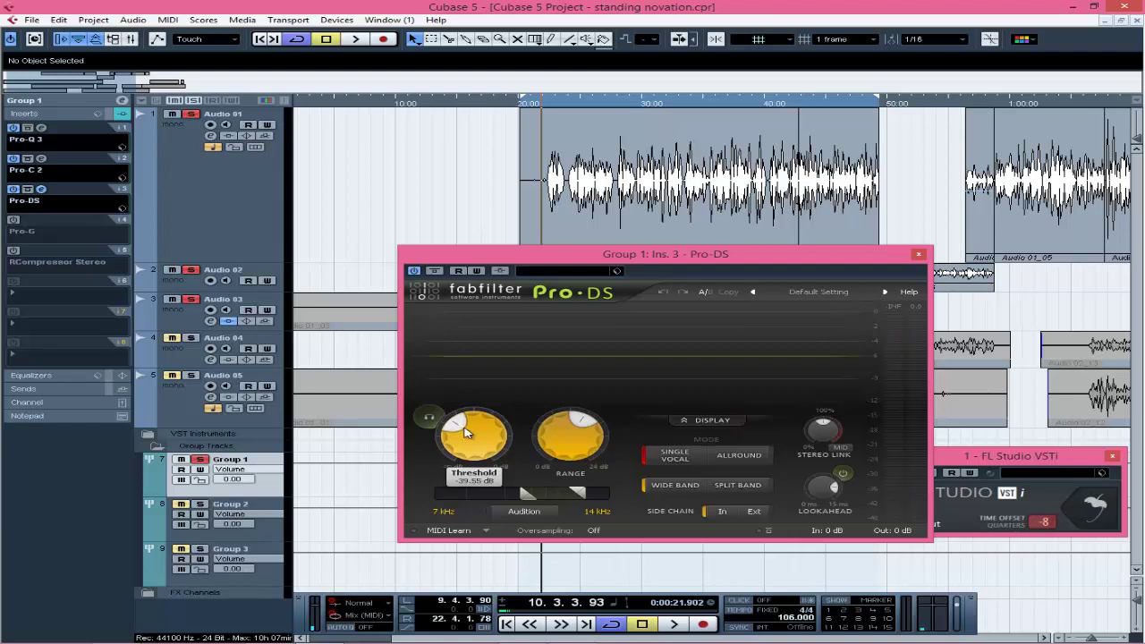
key(space)
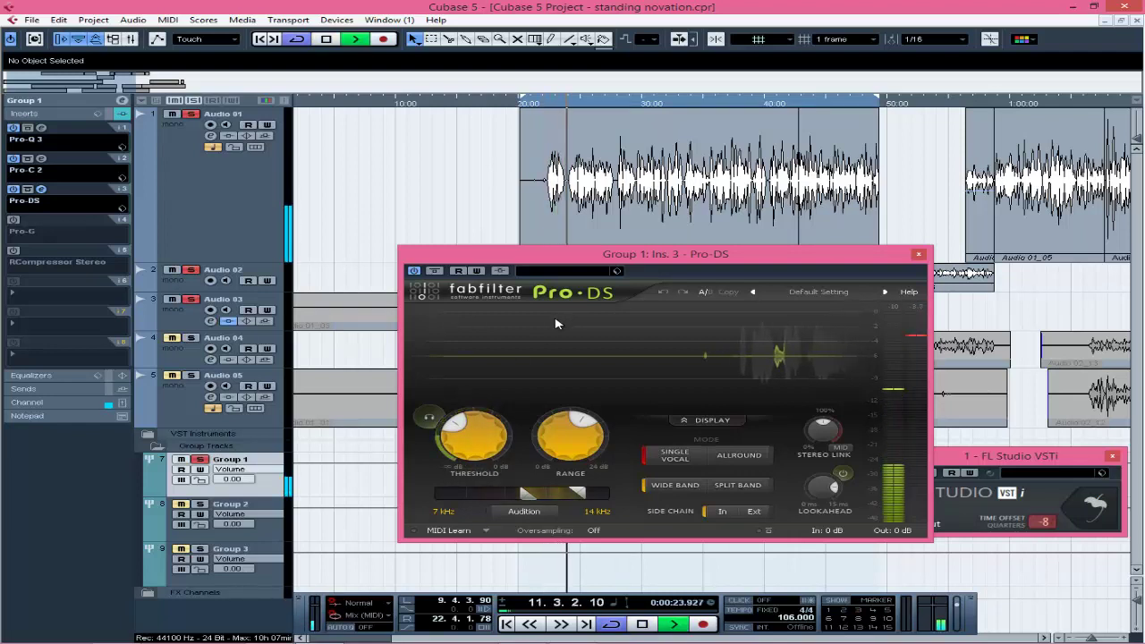
Listen briefly to only the Pro-DS trigger signal during playback, return to normal output, and close the editor after stopping
click(428, 416)
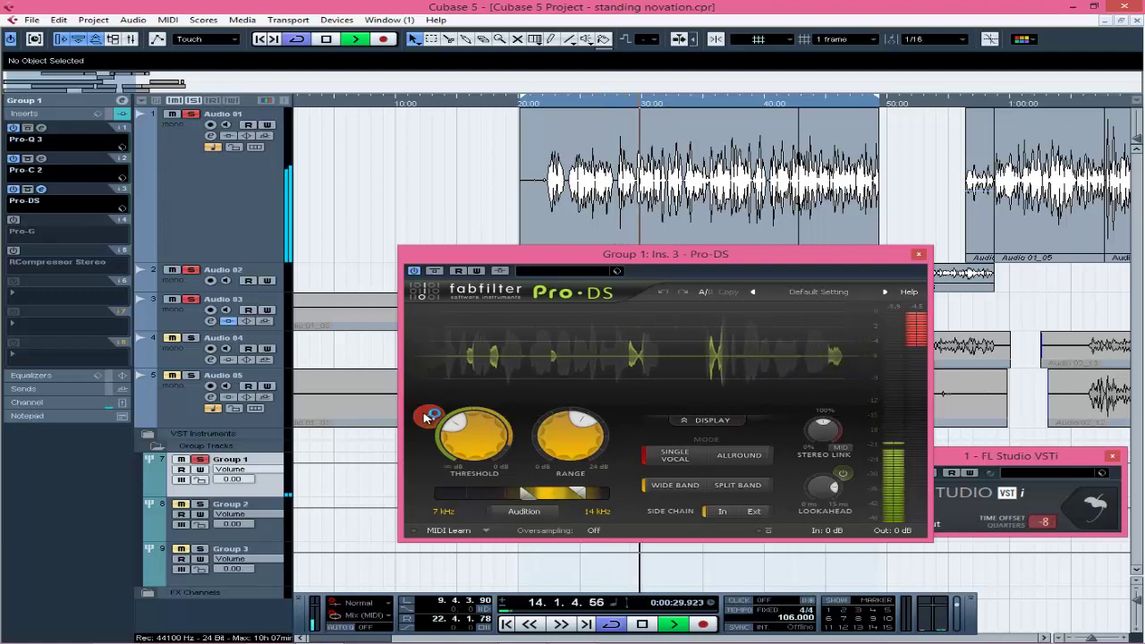
click(429, 417)
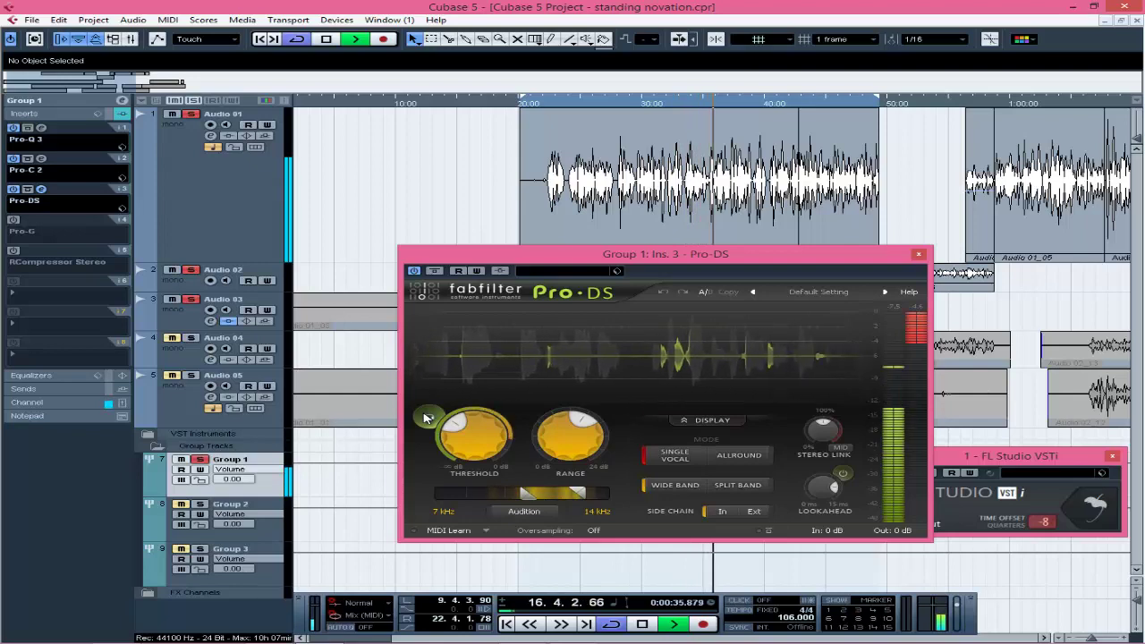
key(space)
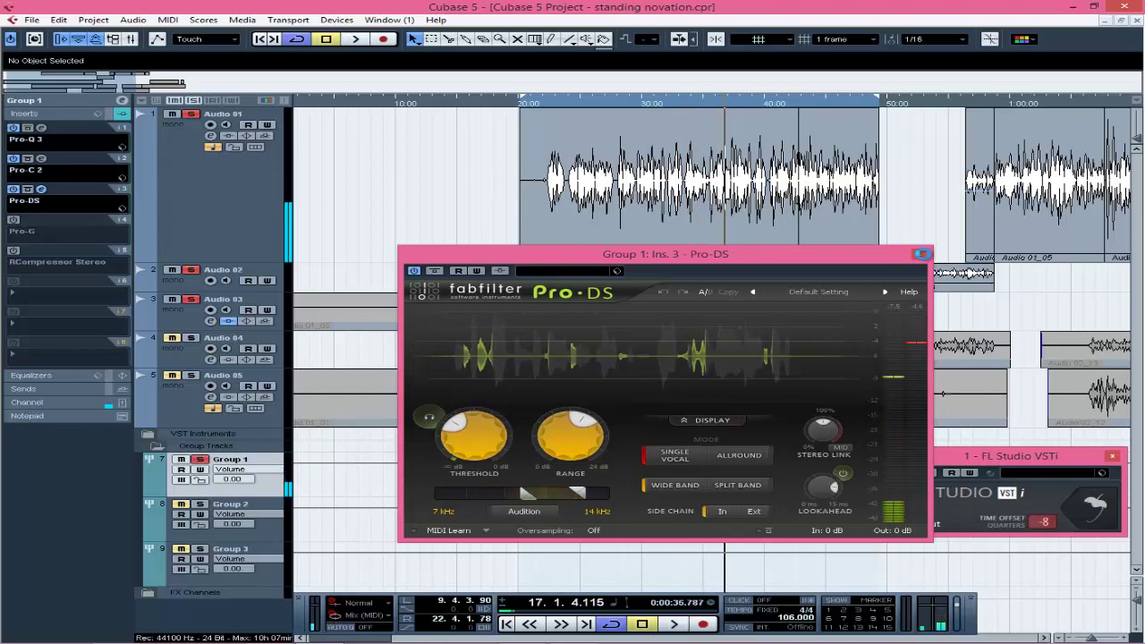
click(919, 255)
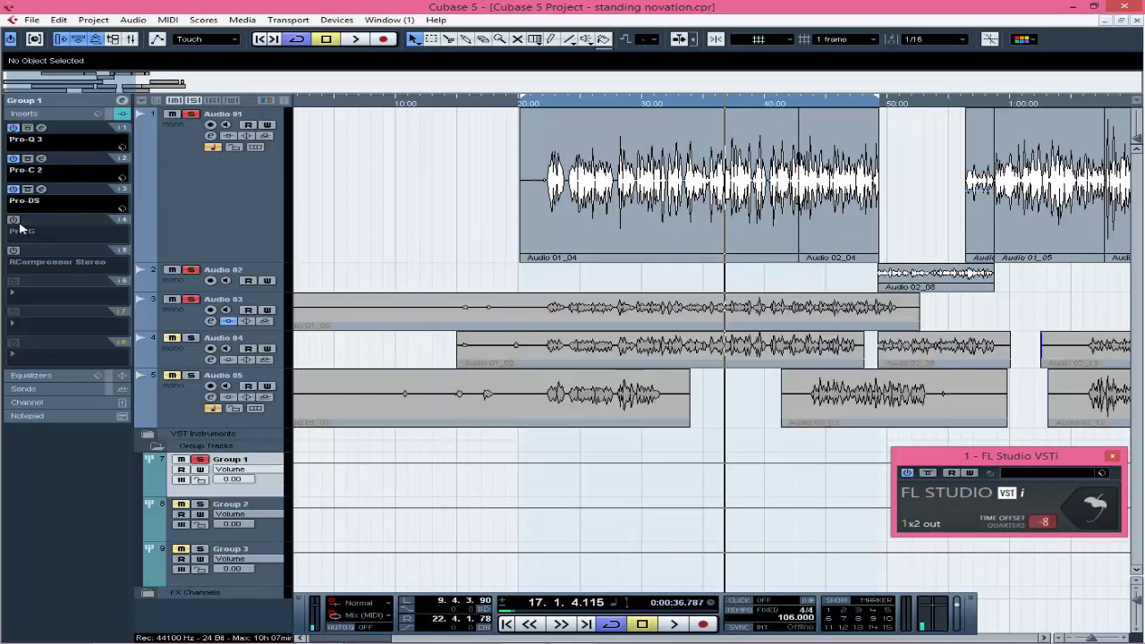
Check the insert slots of Audio 01 and Audio 03 without adding an effect
click(224, 228)
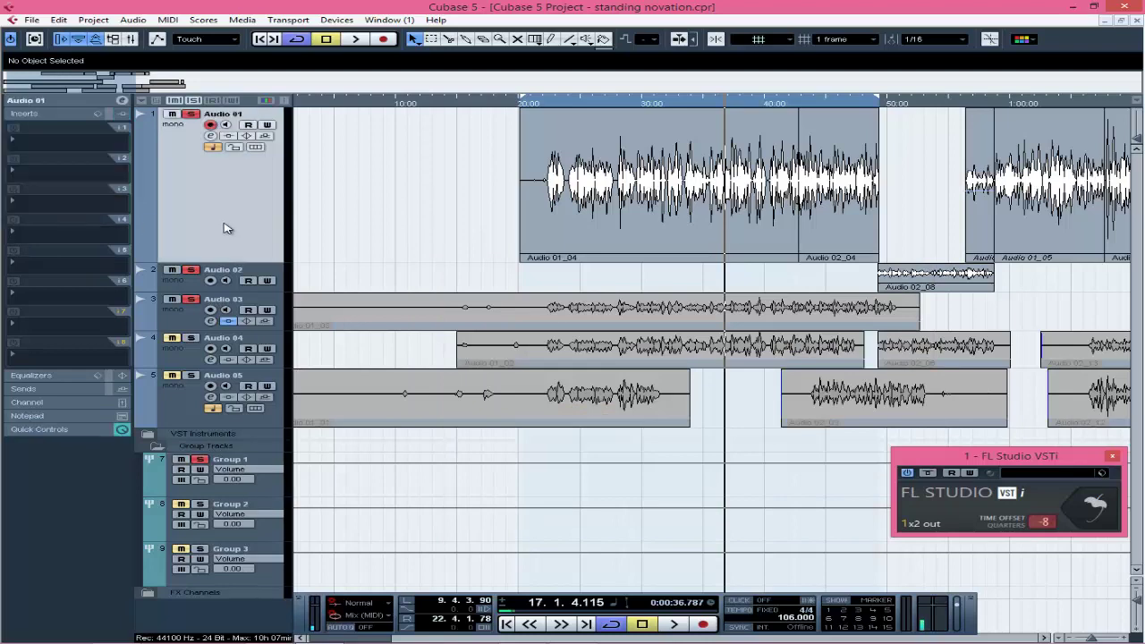
click(54, 140)
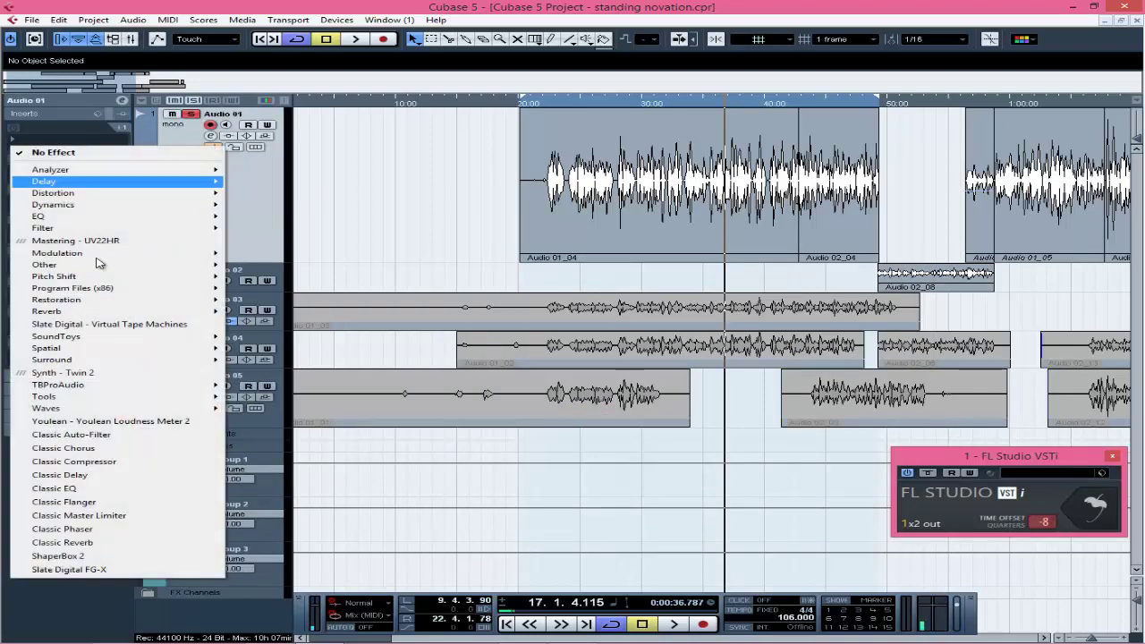
click(280, 258)
click(195, 310)
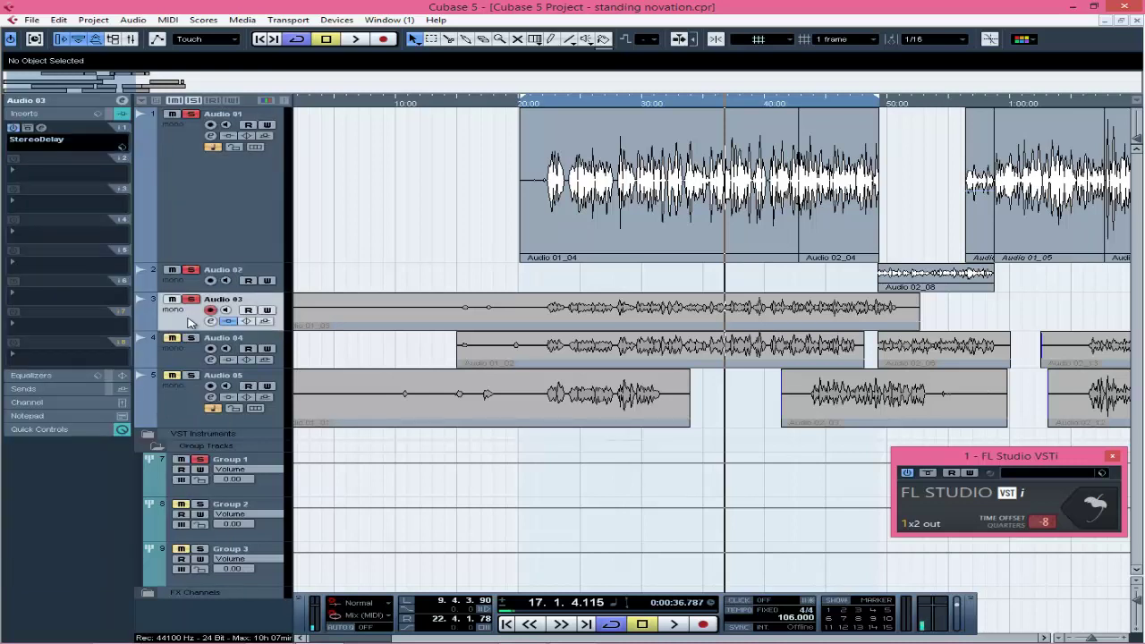
Activate Group 1's Pro-G insert and open its editor
click(264, 463)
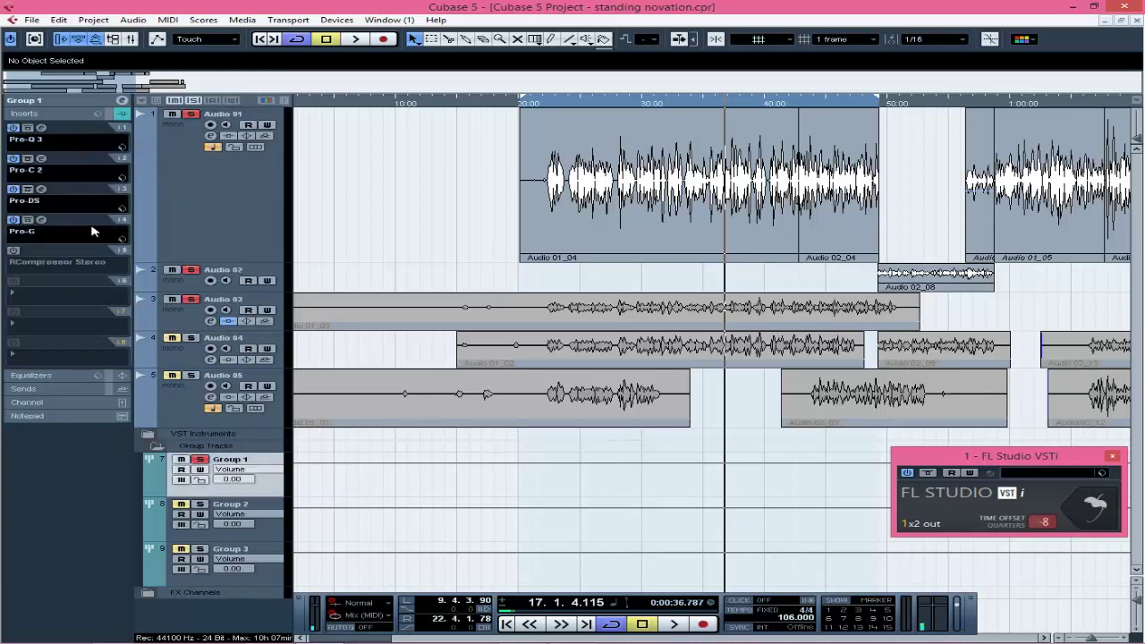
click(40, 220)
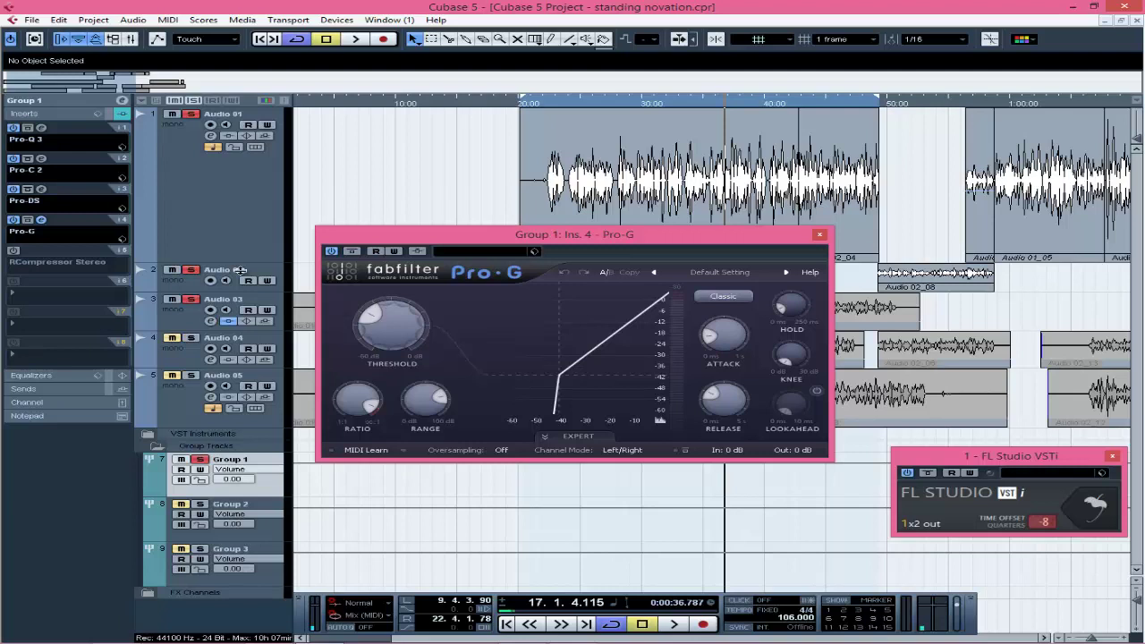
View the inserts of Audio 02 and Audio 03 and return to Group 1's inserts with the Pro-G editor open
click(196, 235)
click(186, 289)
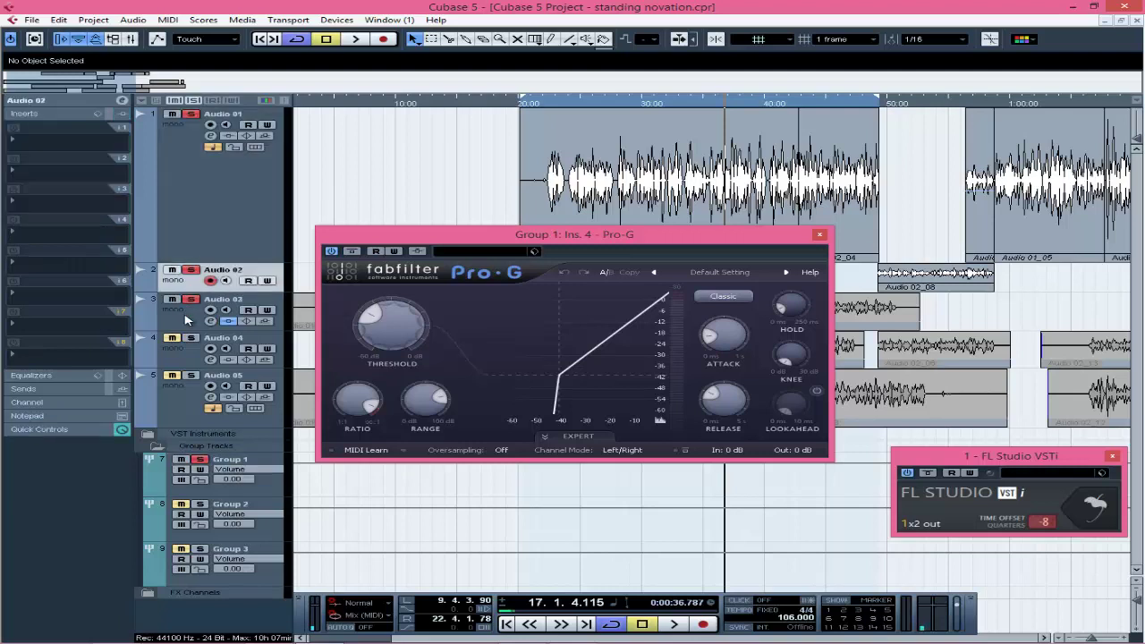
click(186, 319)
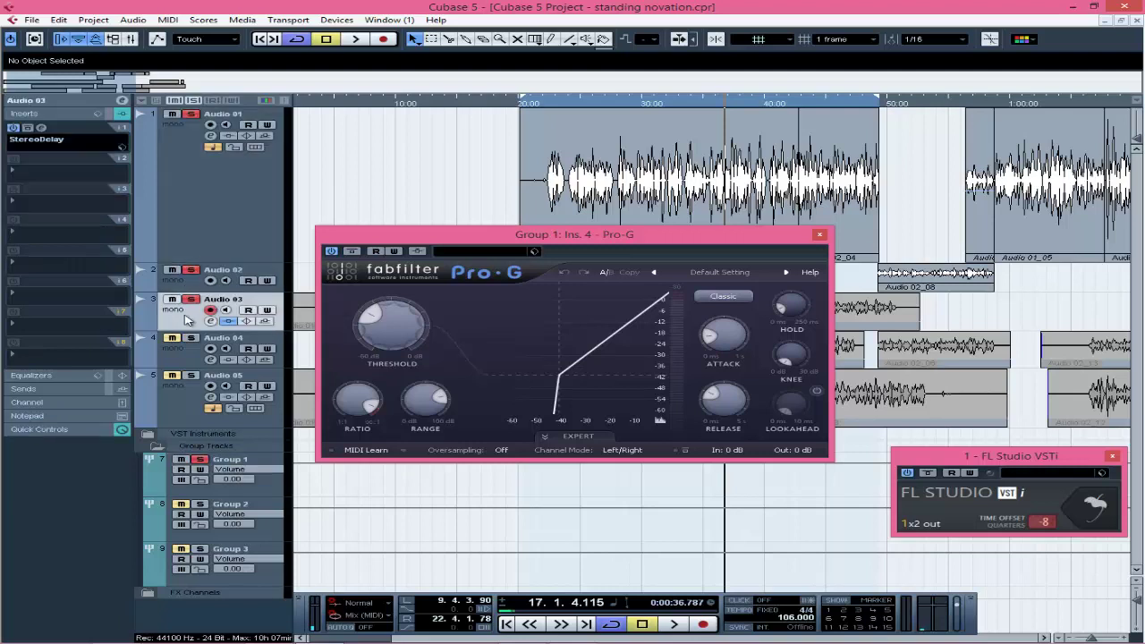
click(256, 461)
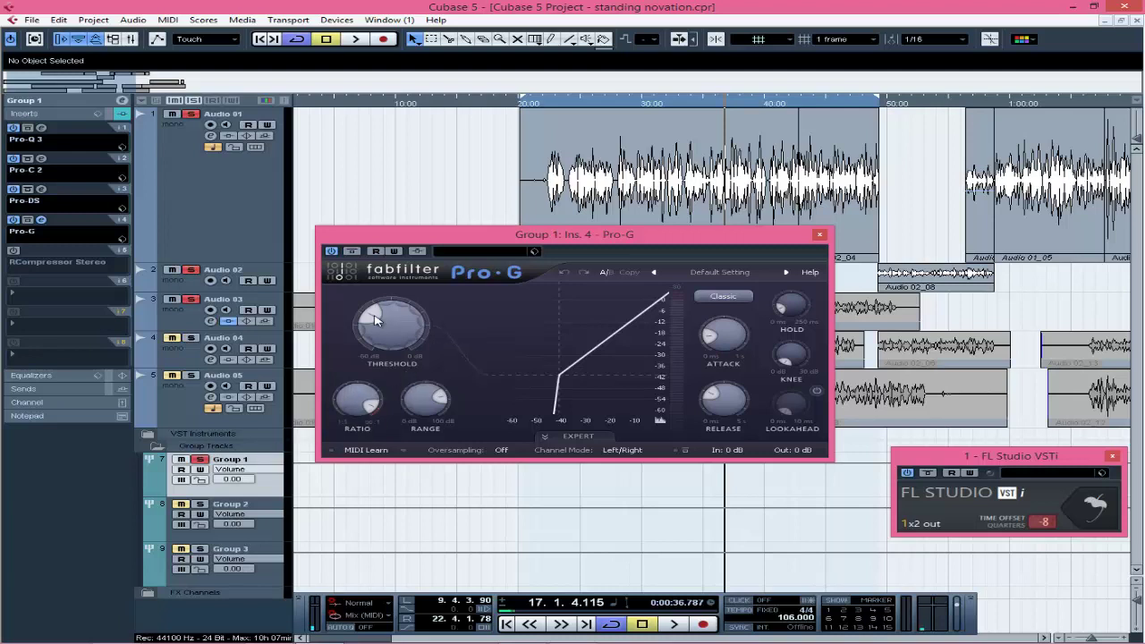
Examine the threshold, ratio, range, attack and release settings of Group 1's Pro-G
mouse_move(371, 316)
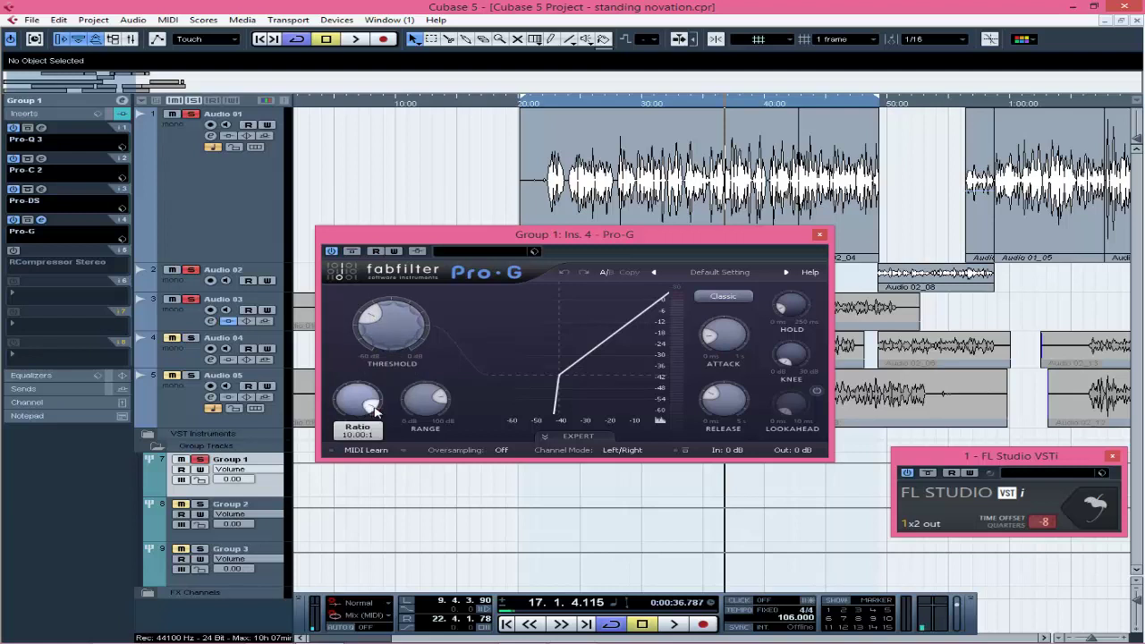
mouse_move(438, 412)
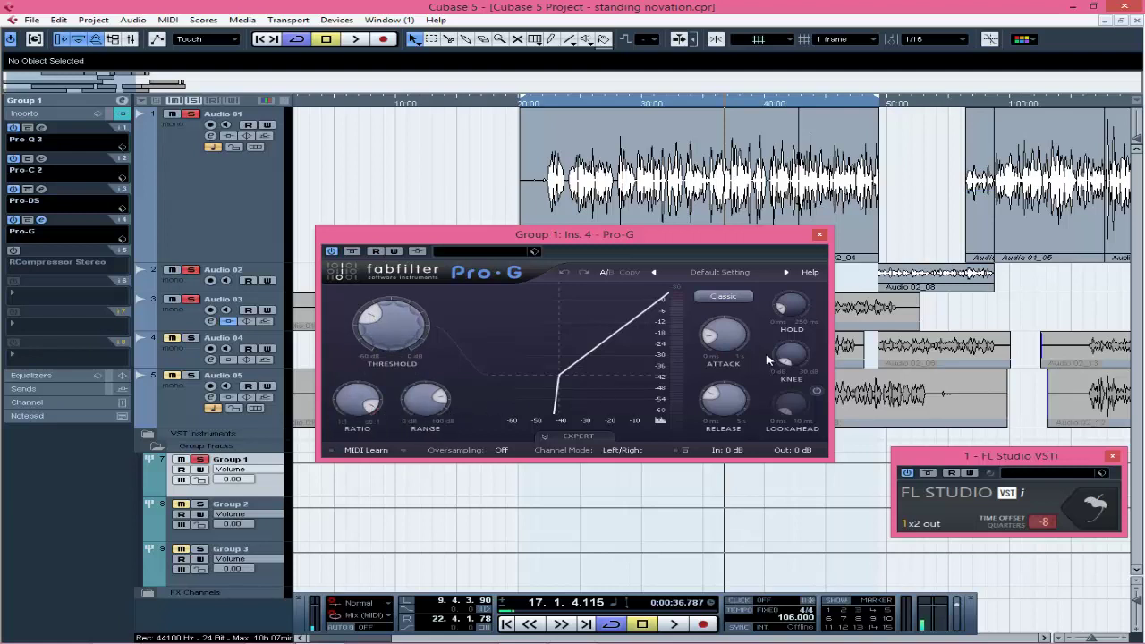
mouse_move(712, 338)
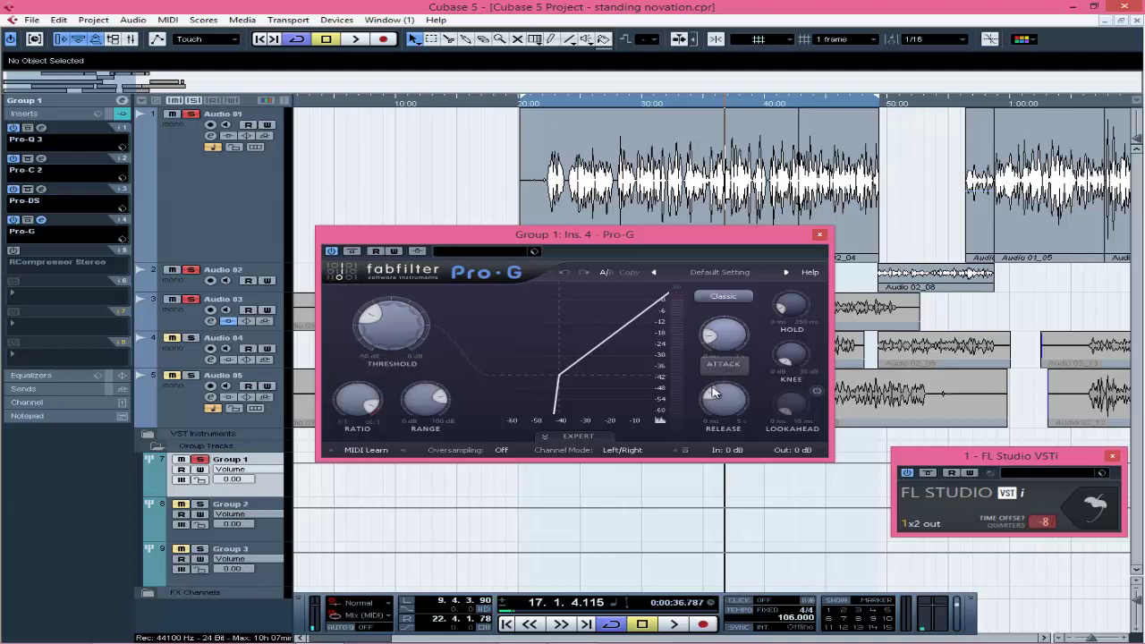
mouse_move(713, 396)
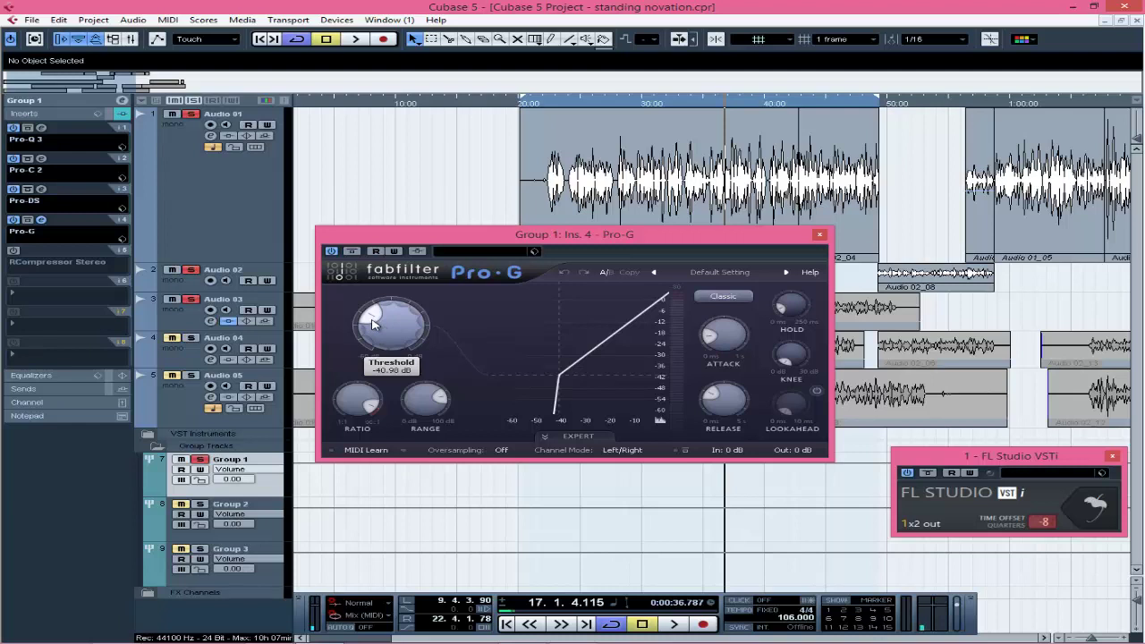
Raise the Pro-G threshold to about -18.7 dB and play the soloed vocals briefly from about 0:22
drag(374, 323, 409, 311)
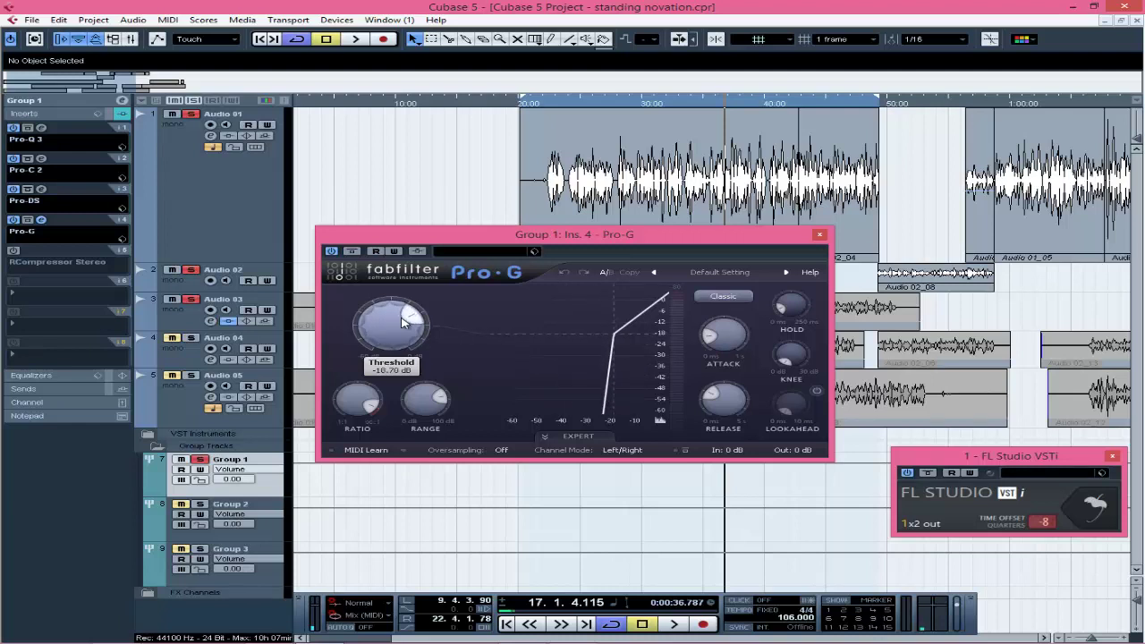
click(547, 106)
key(space)
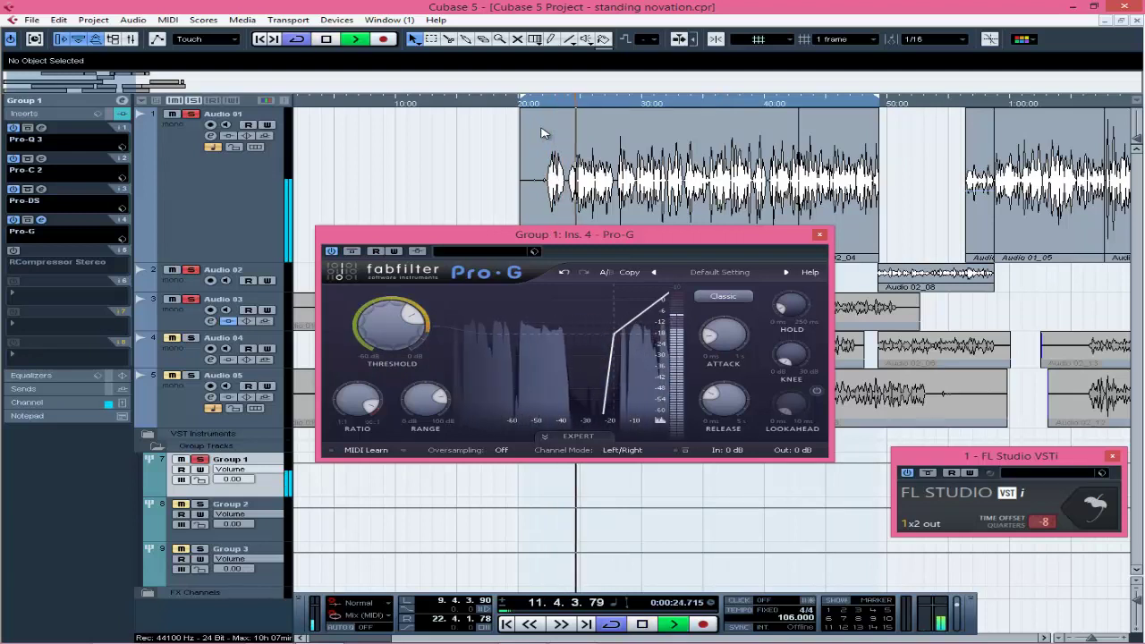
key(space)
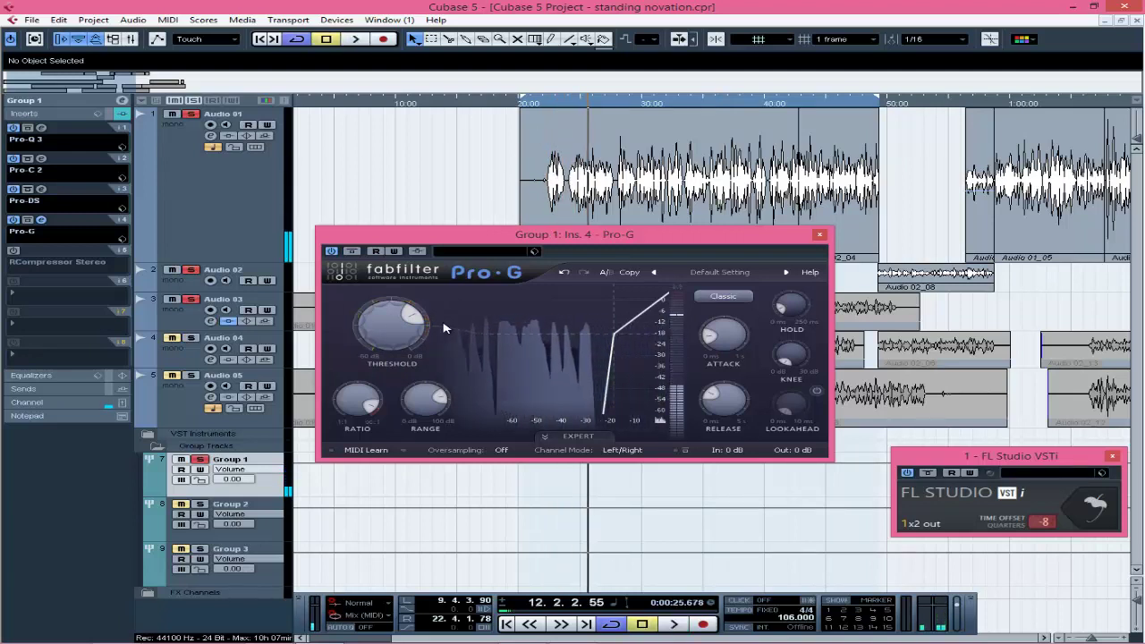
Set the Pro-G threshold to about -40 dB and play the soloed vocals from about 0:22
drag(400, 306, 376, 317)
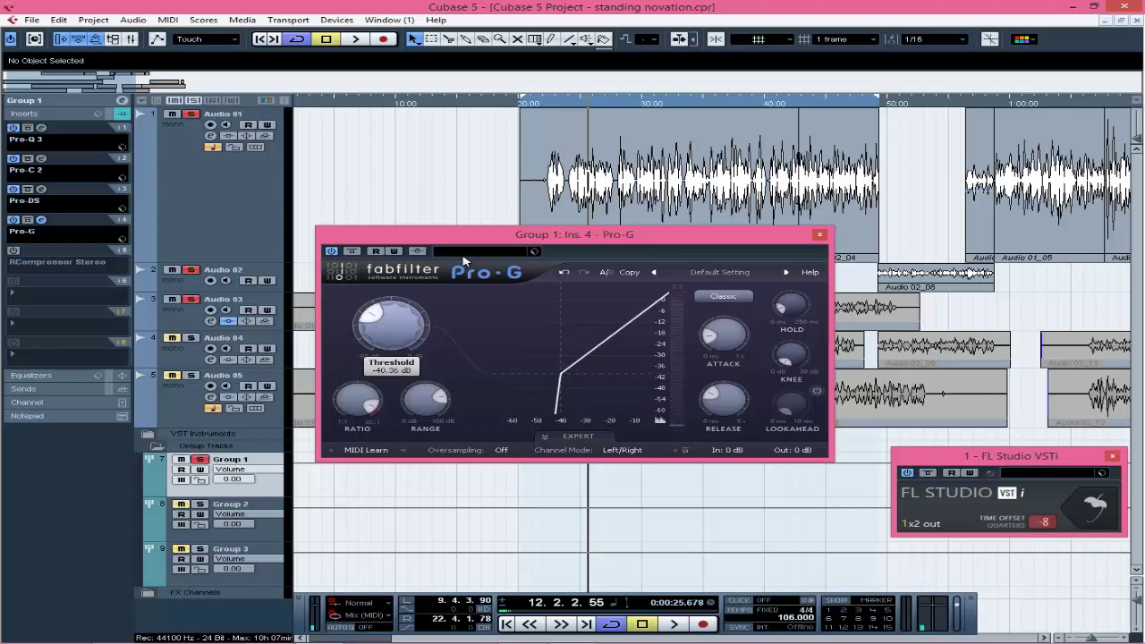
click(546, 107)
key(space)
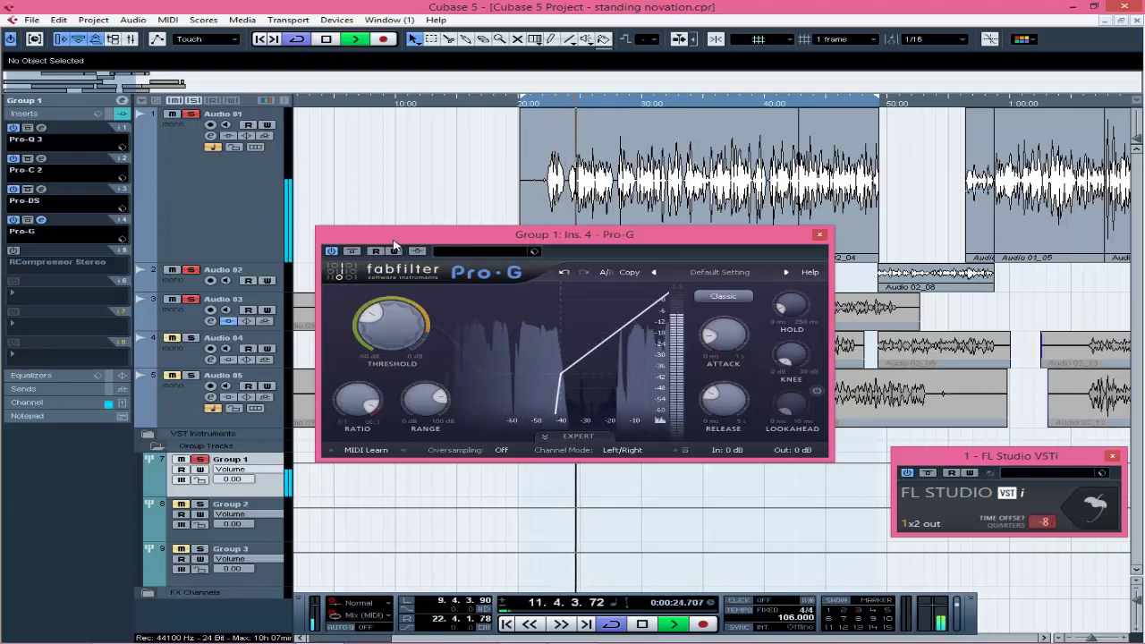
Compare the soloed vocals with Pro-G off and on during playback, ending with it active, and close its editor after stopping
click(332, 253)
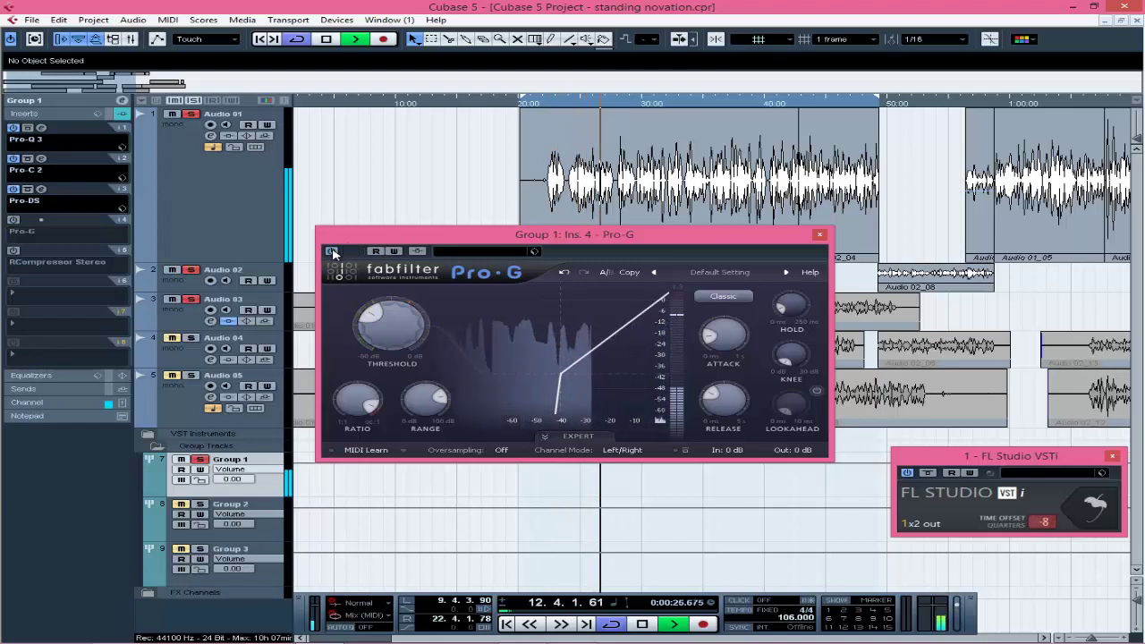
click(332, 253)
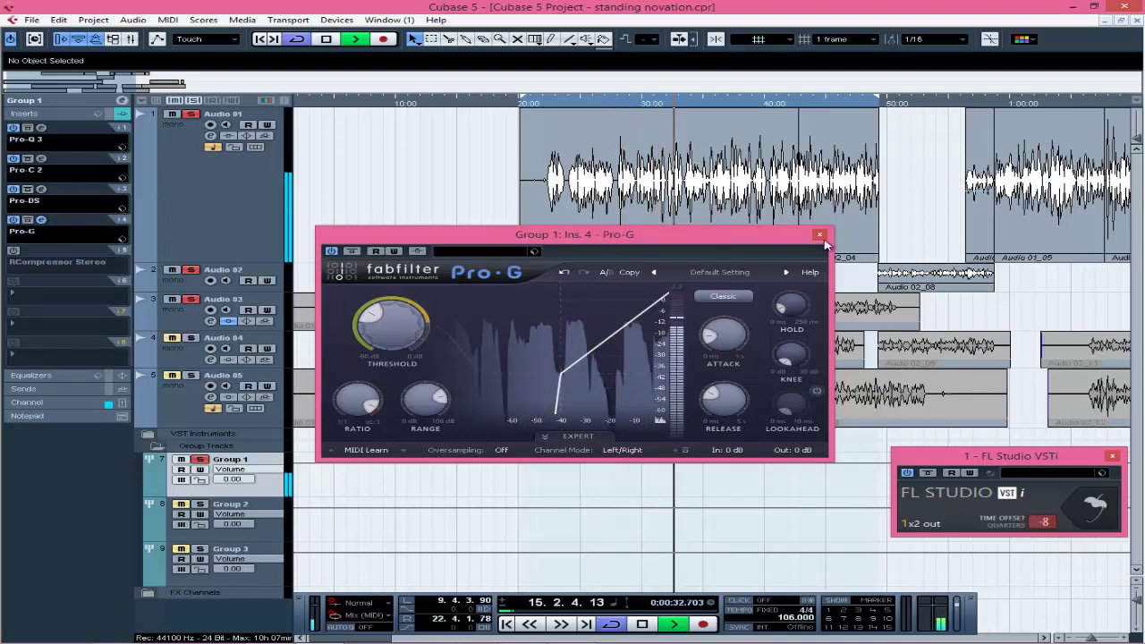
key(space)
key(Escape)
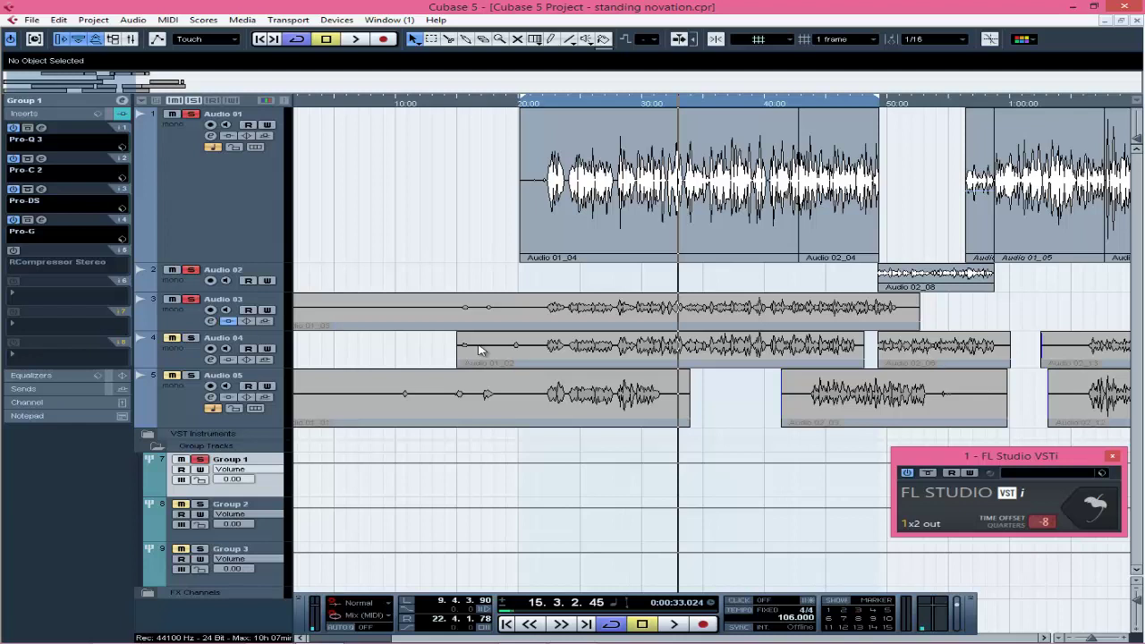
Reopen Pro-G and play the soloed vocals from about 0:33 with the gate deactivated, reactivating it during playback
click(41, 221)
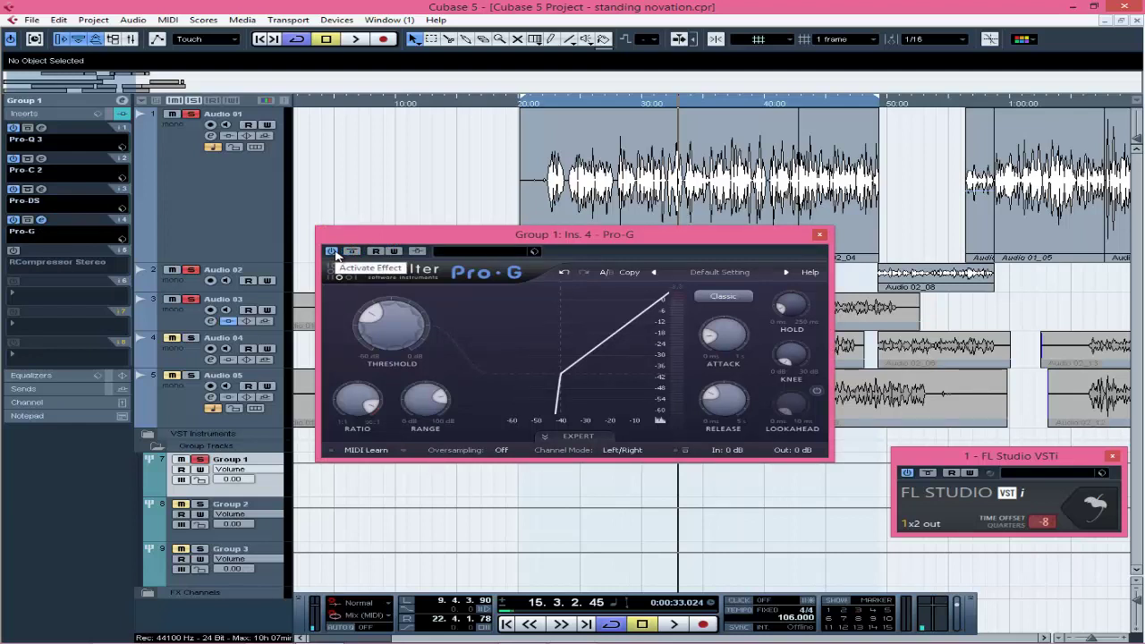
click(331, 251)
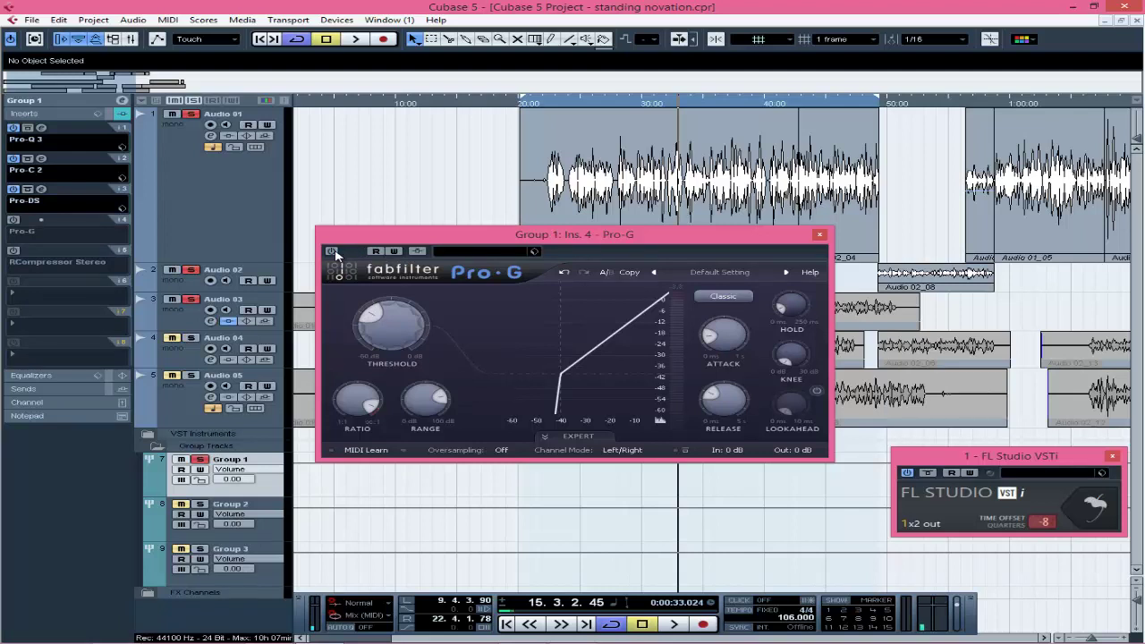
key(space)
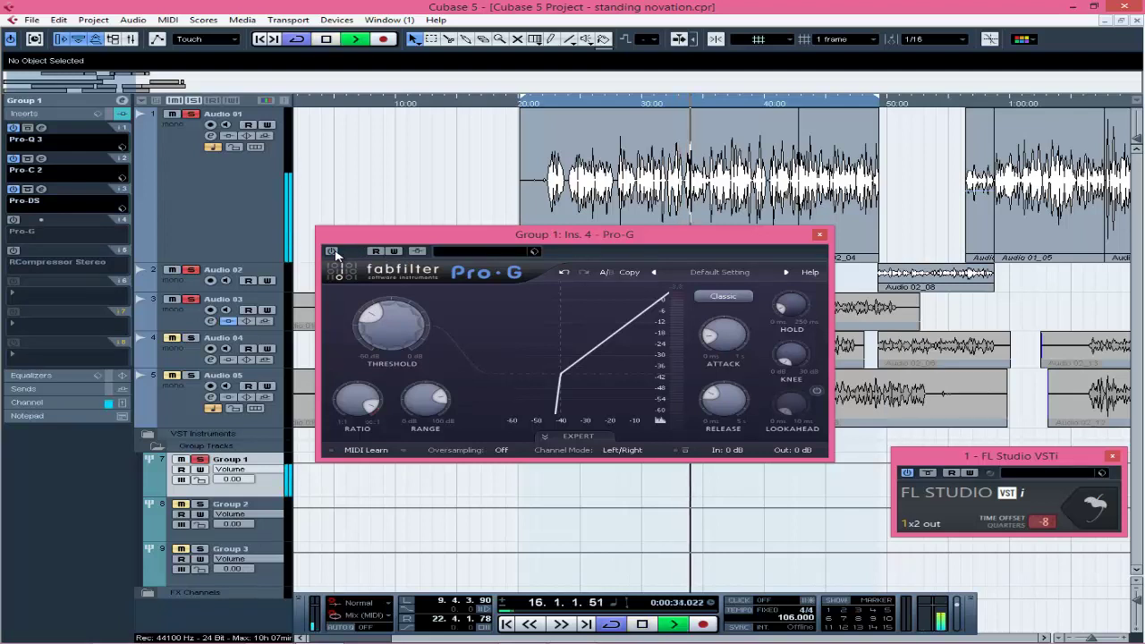
click(331, 252)
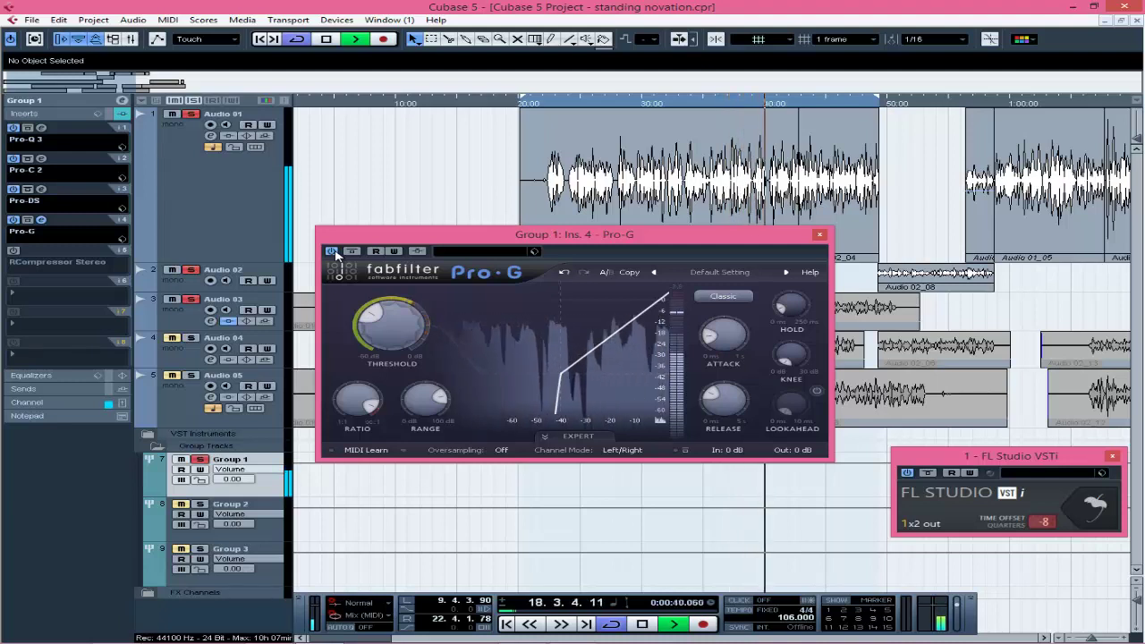
Compare the soloed vocals with Pro-G off and on during playback, ending with it active, then stop and close its editor
click(331, 251)
click(331, 252)
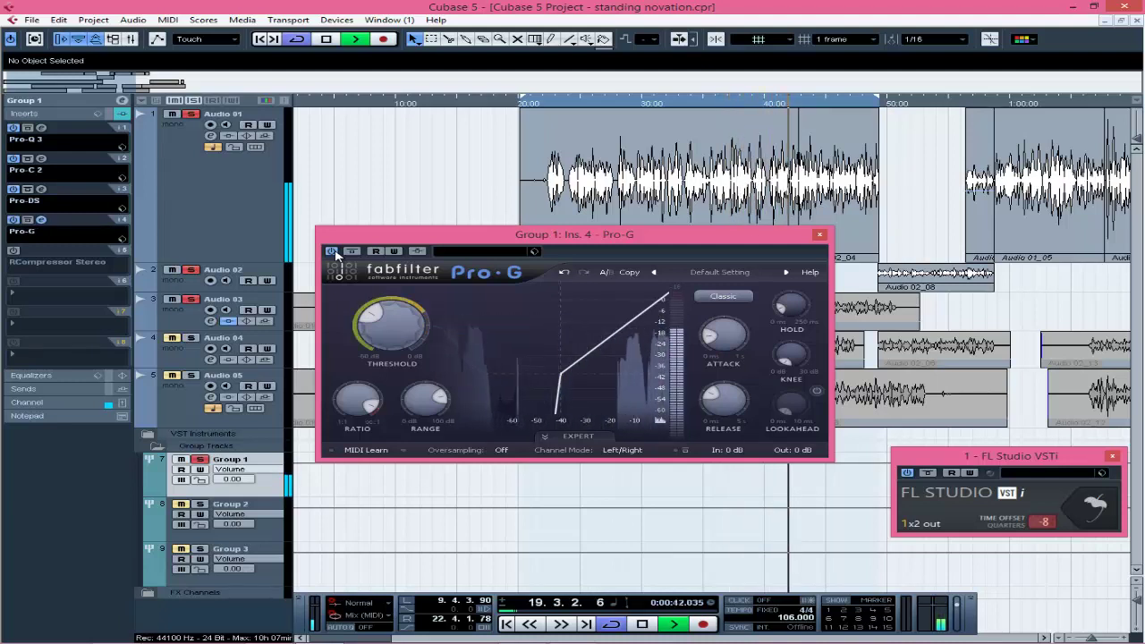
key(space)
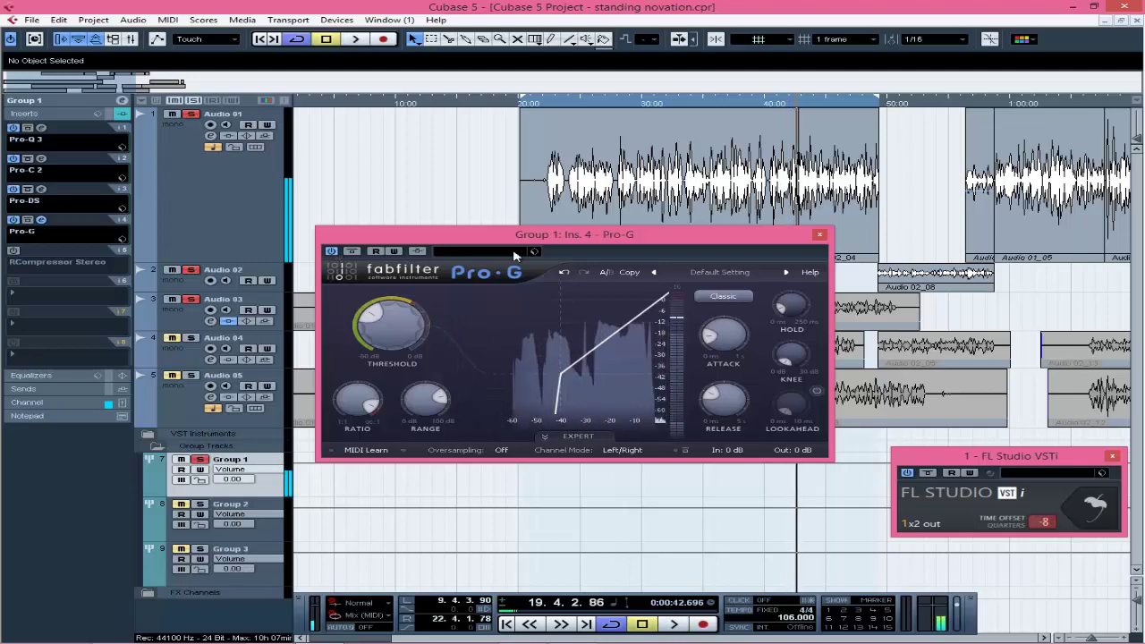
click(819, 235)
Reactivate RCompressor Stereo on Group 1 and open its editor, moving it clear of the FL Studio VSTi window
click(15, 251)
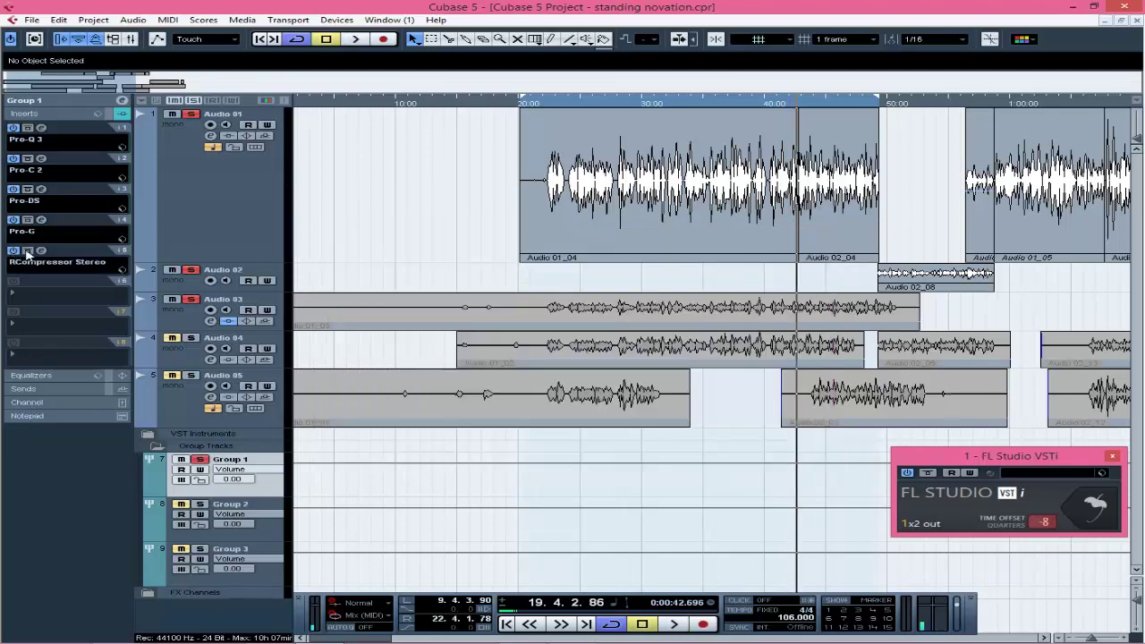
click(42, 251)
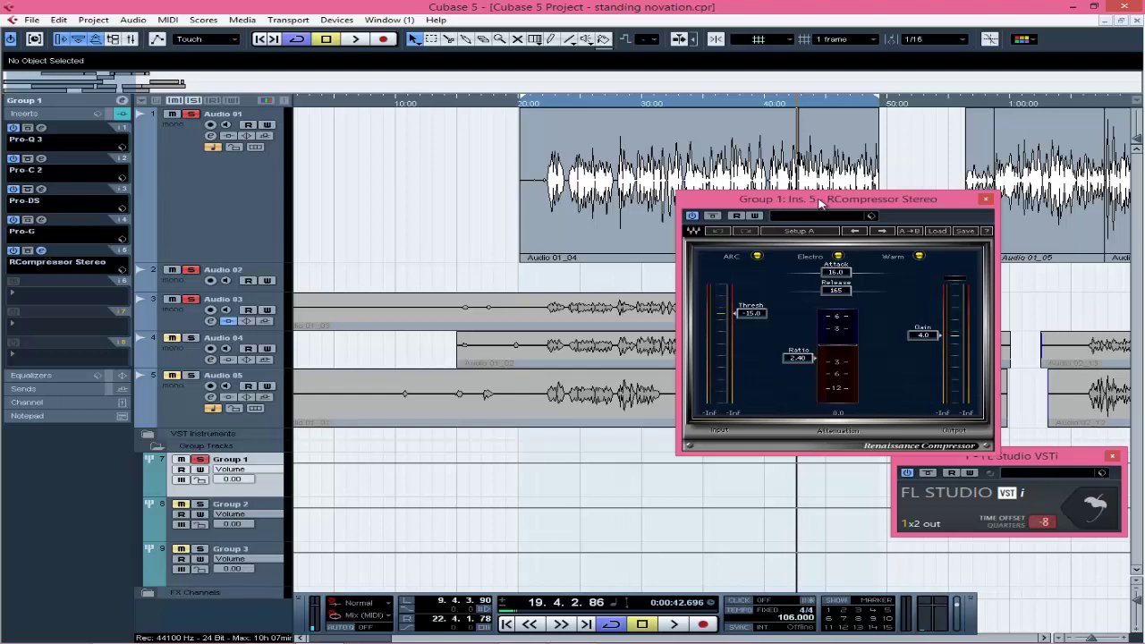
drag(818, 203, 496, 279)
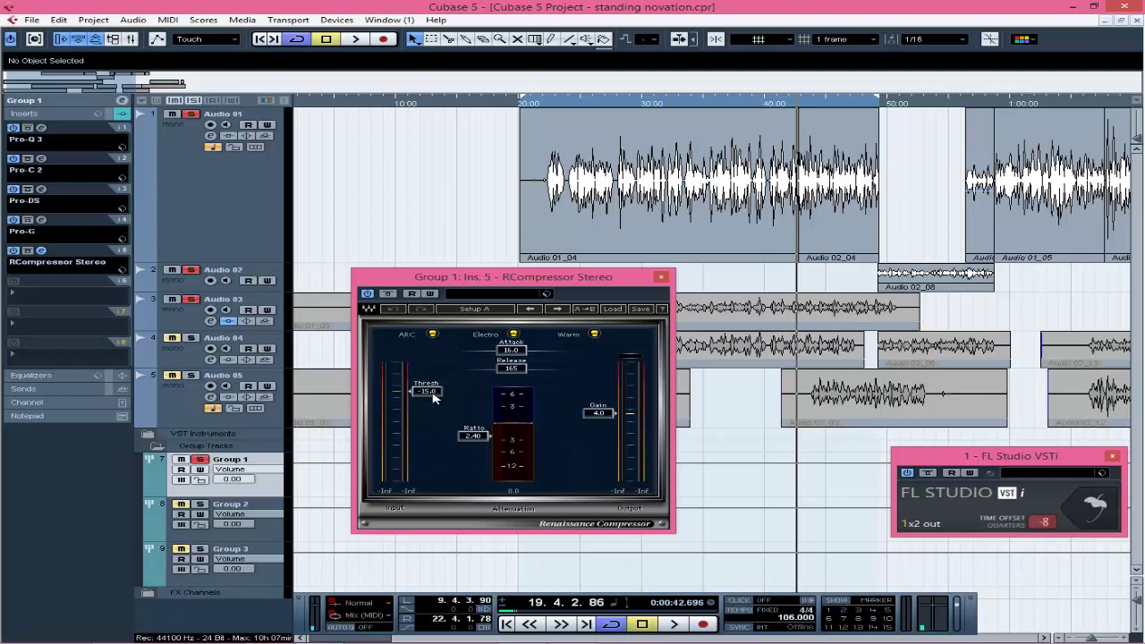
Play the soloed vocals from about 0:22 and compare RCompressor off and on, ending with it active and playback stopped
click(544, 103)
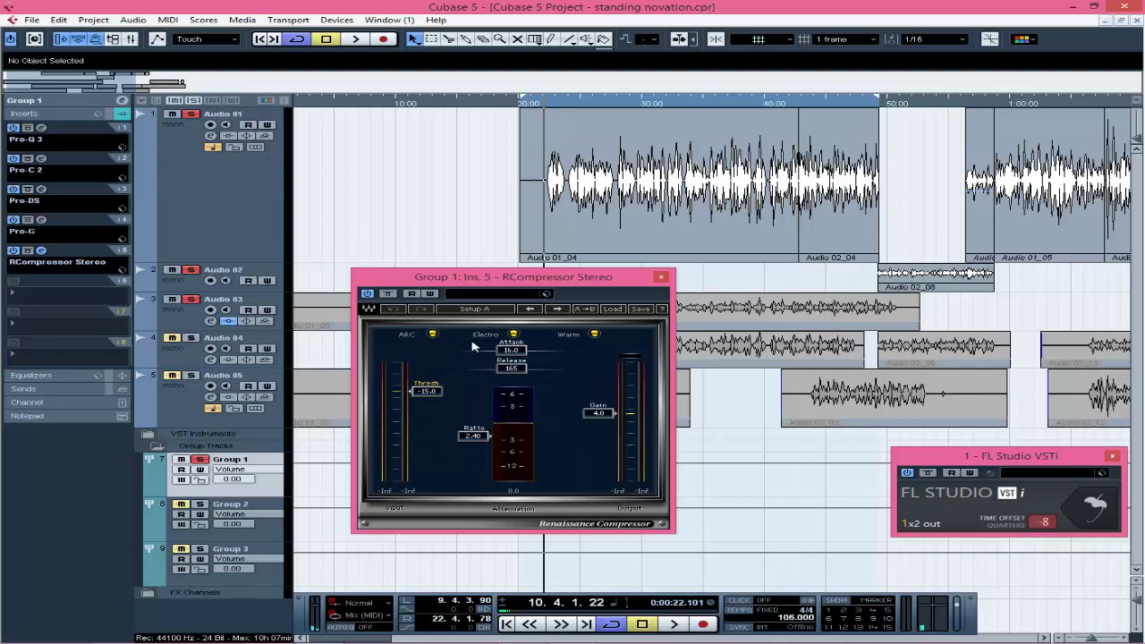
click(367, 295)
key(space)
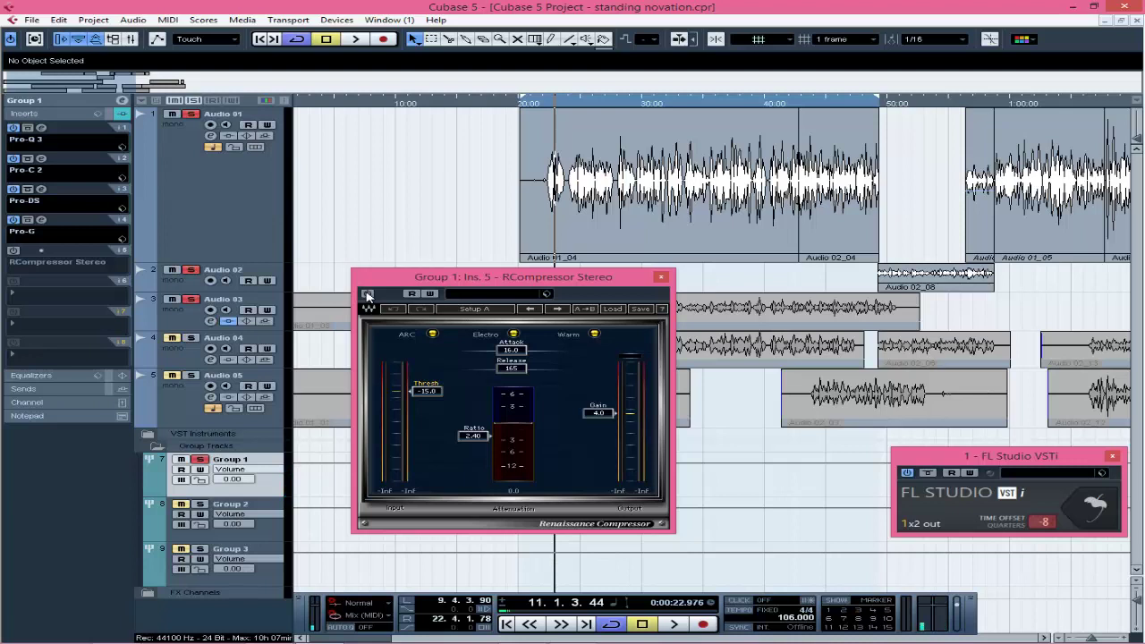
key(space)
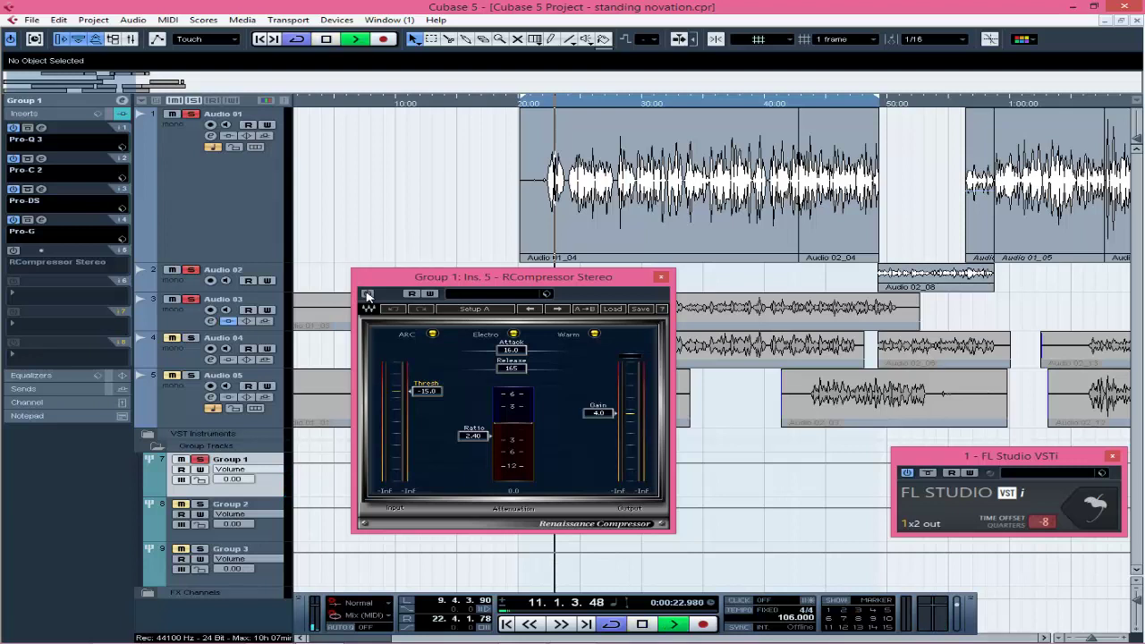
click(367, 295)
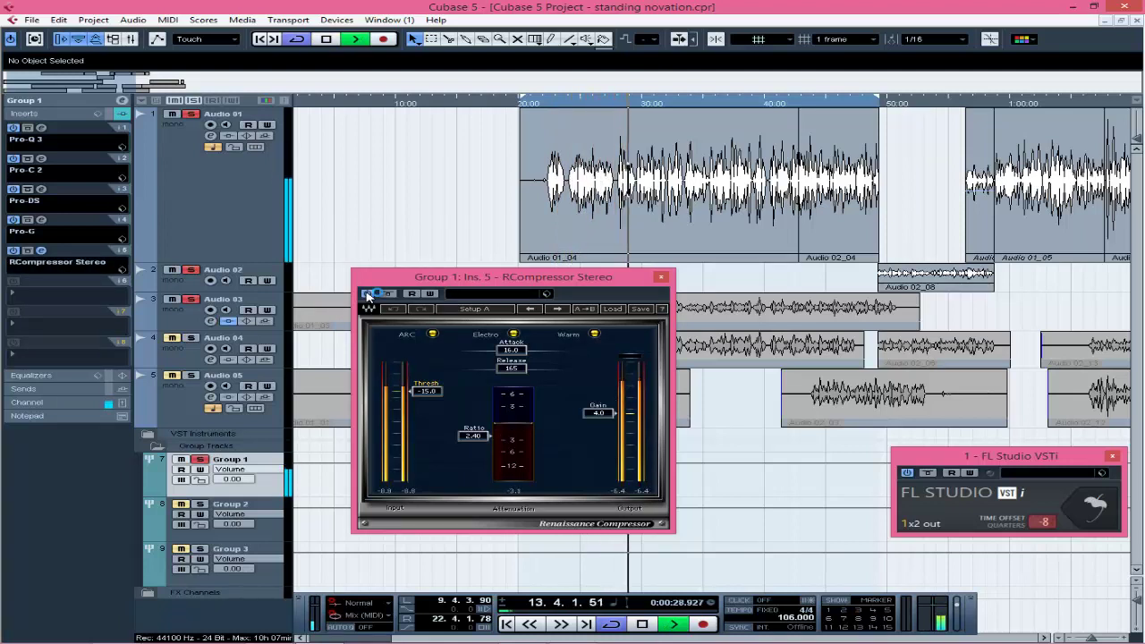
click(367, 295)
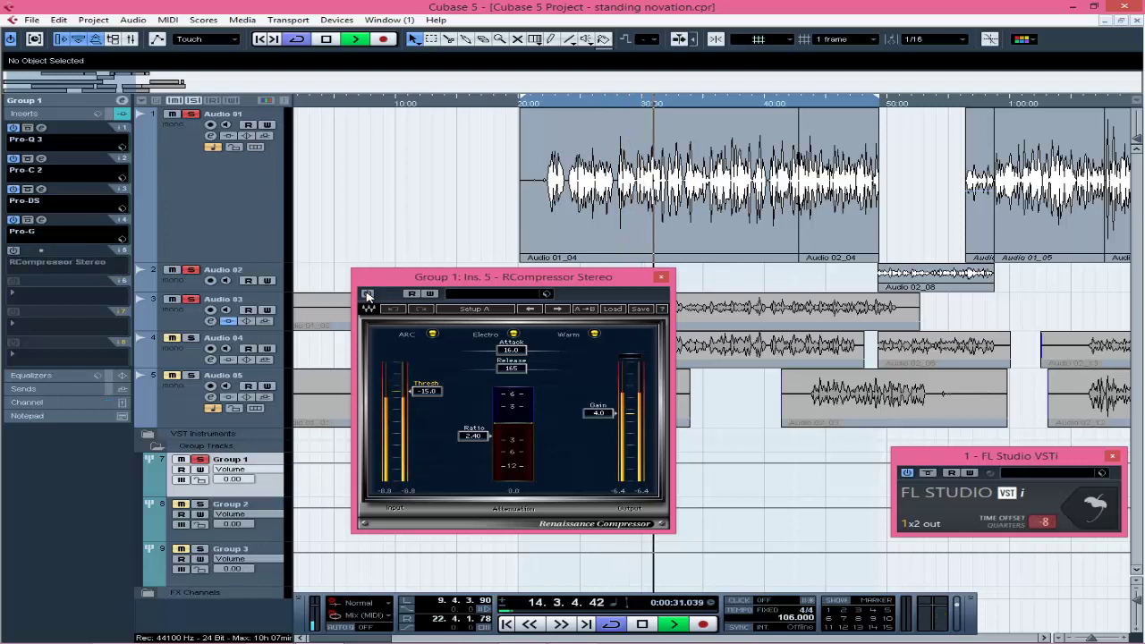
click(367, 295)
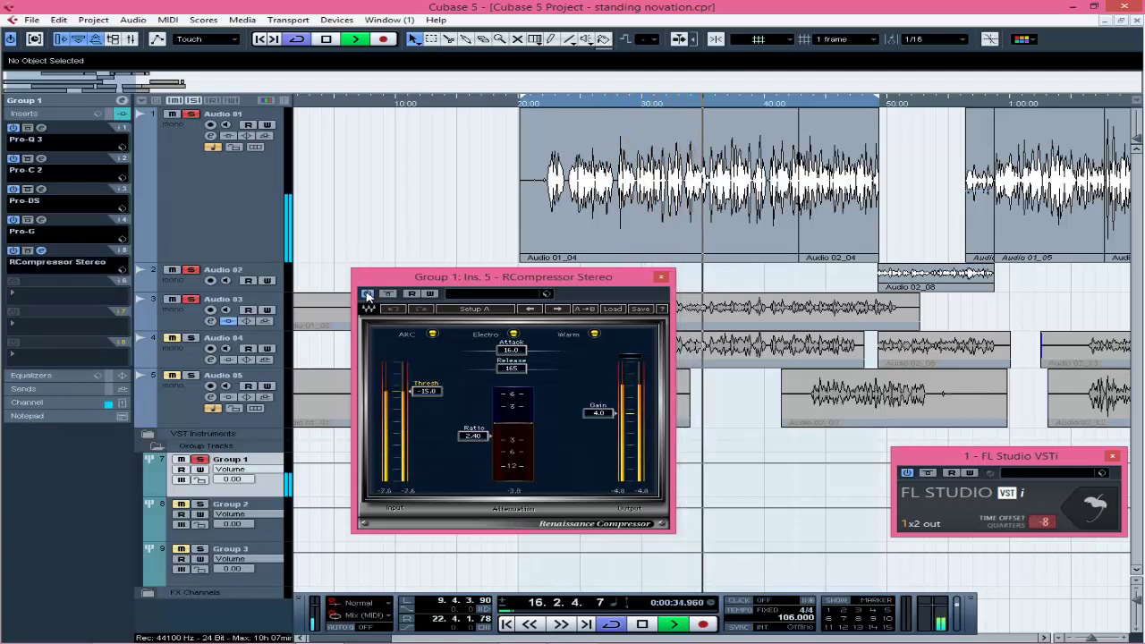
key(space)
Unsolo Group 1 and compare RCompressor off and on in the full mix, then stop with it active and close its editor
click(200, 460)
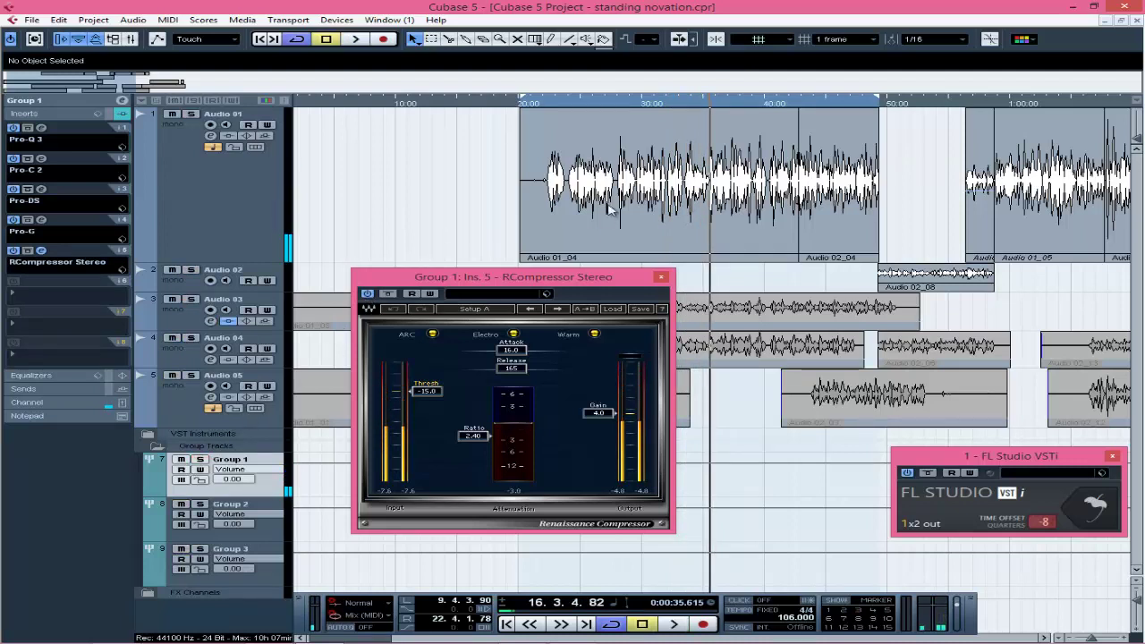
key(space)
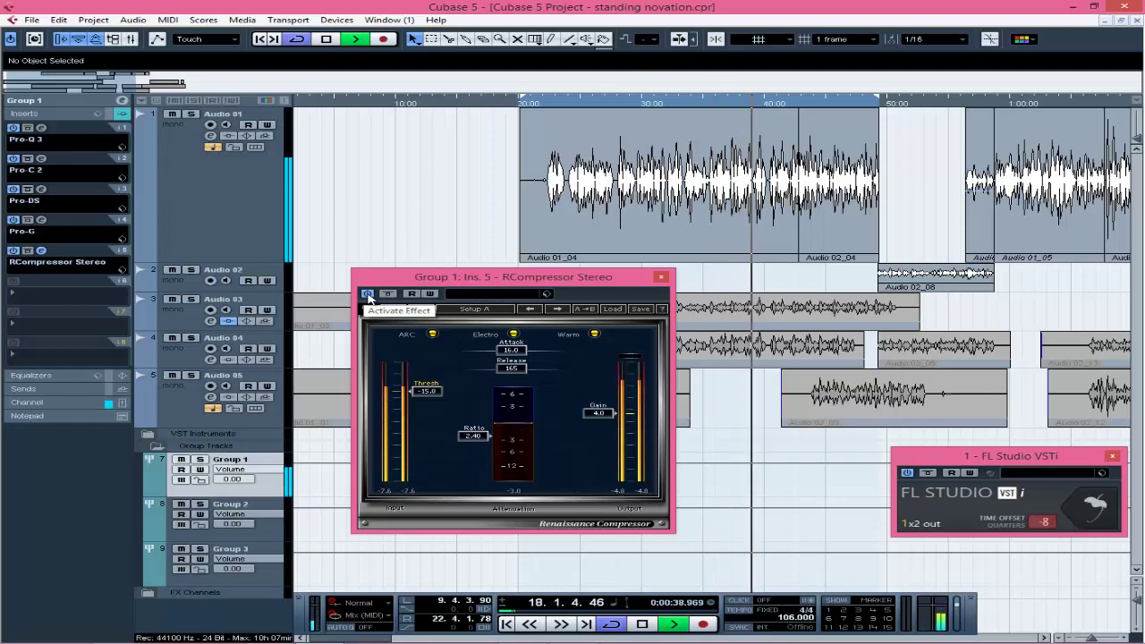
click(367, 294)
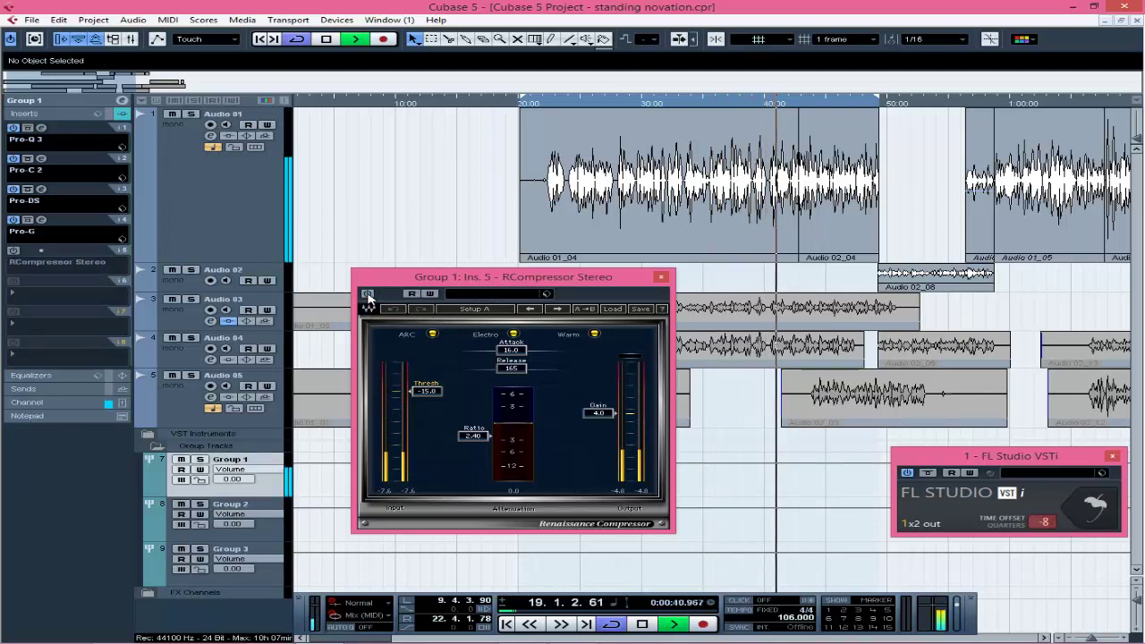
click(368, 294)
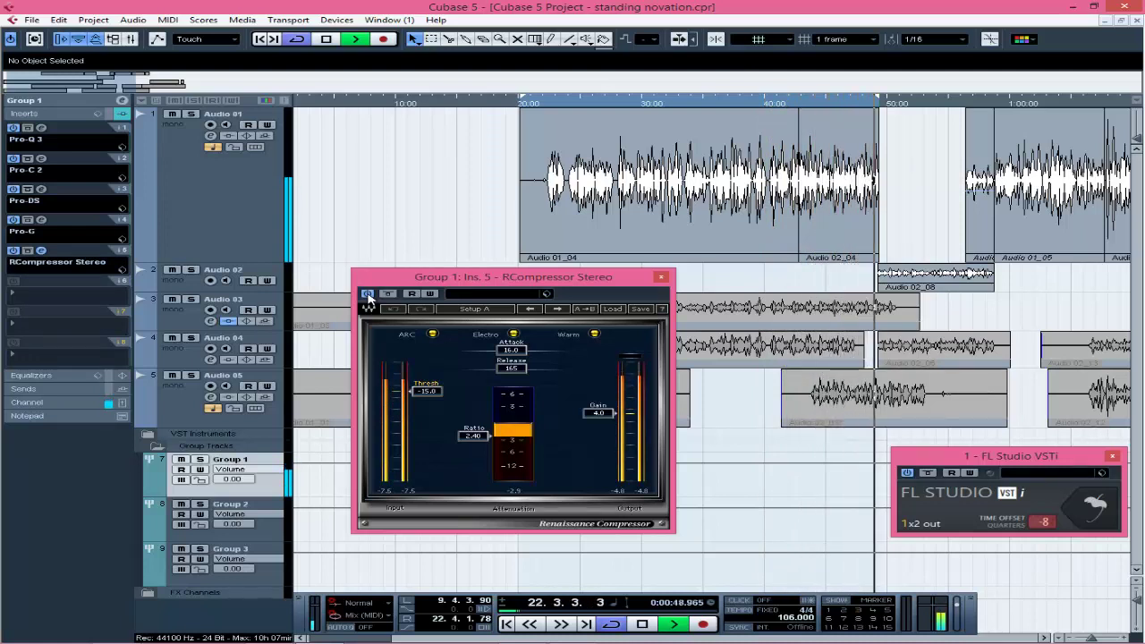
key(space)
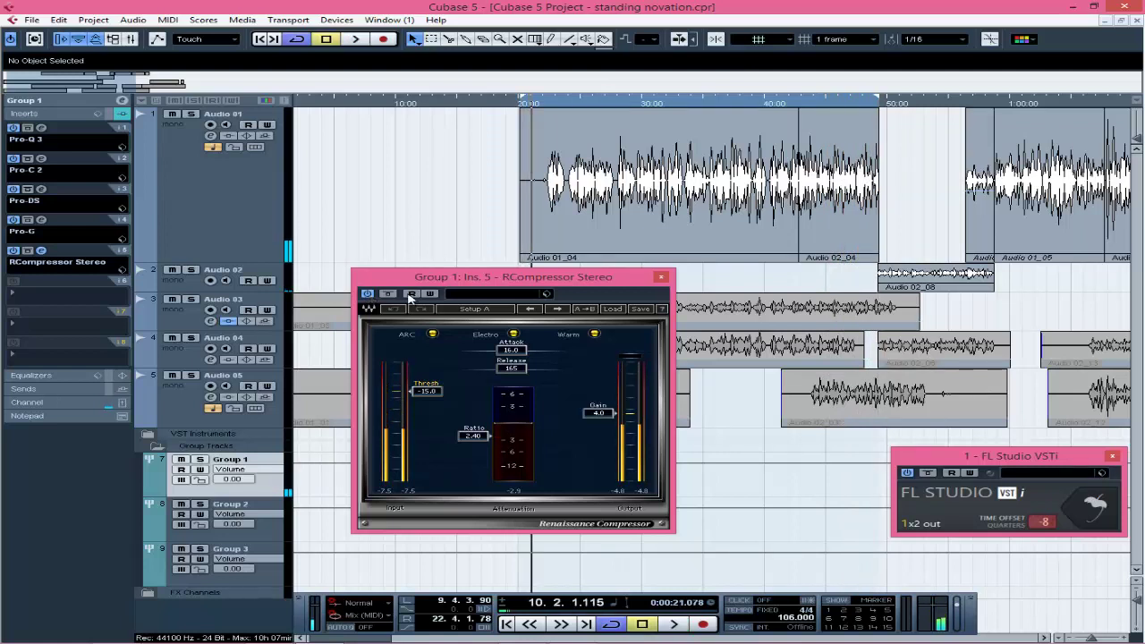
click(661, 276)
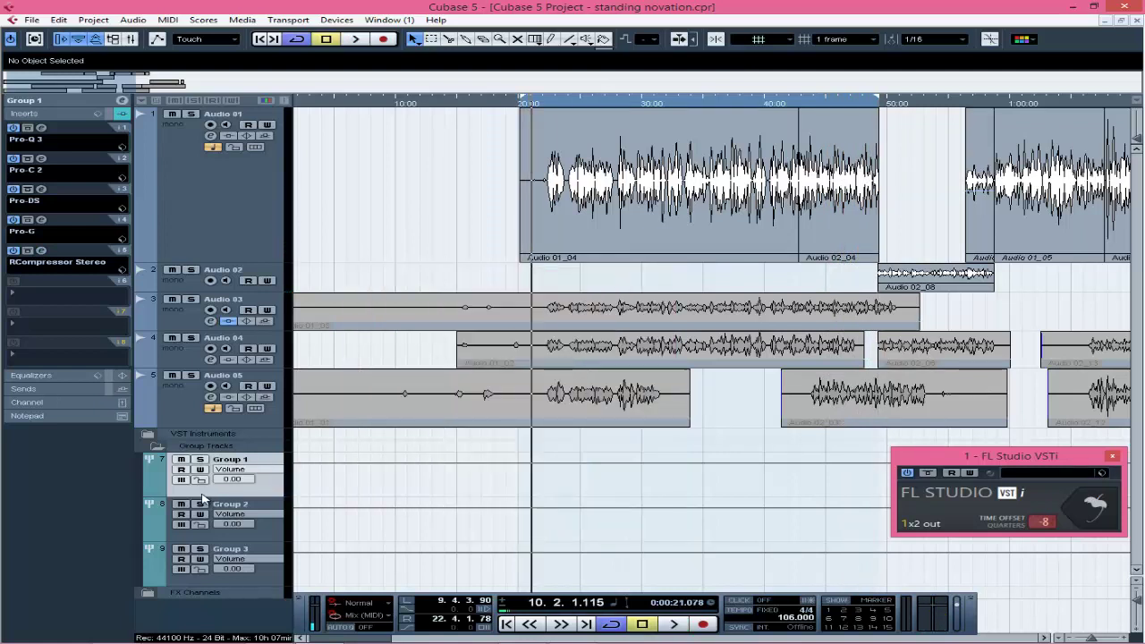
click(54, 391)
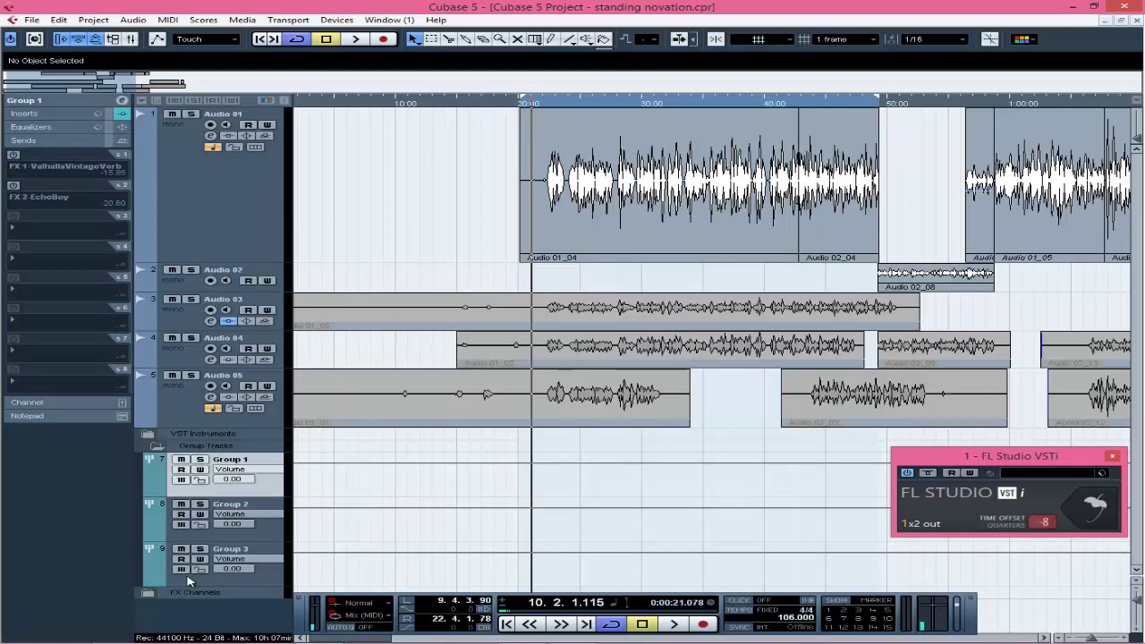
right_click(211, 617)
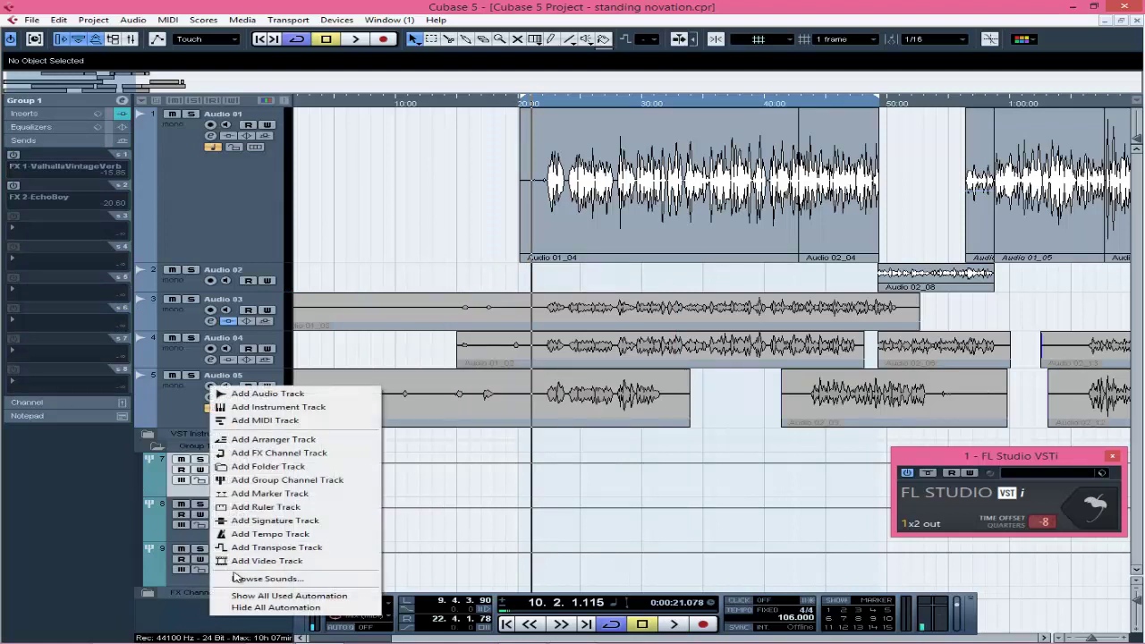
click(291, 453)
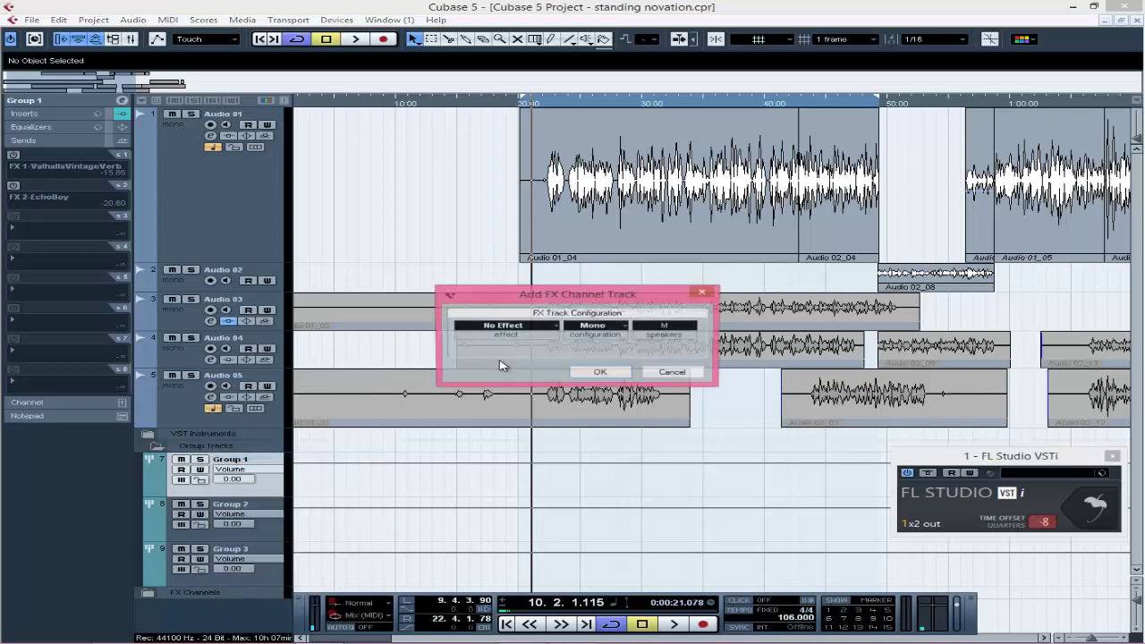
click(535, 328)
click(676, 358)
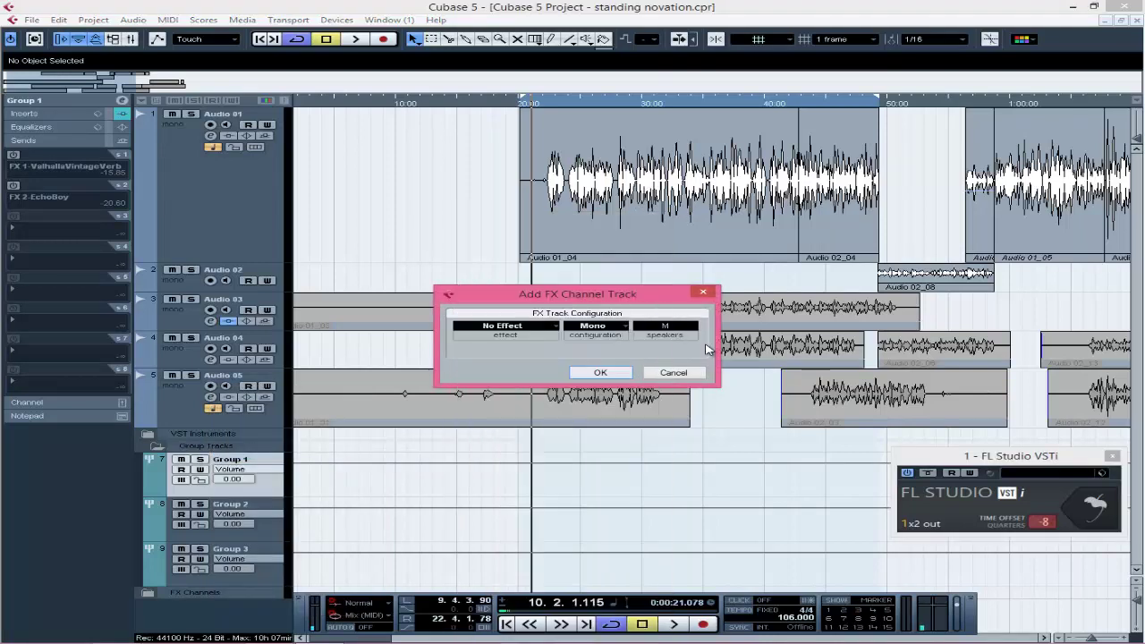
click(612, 327)
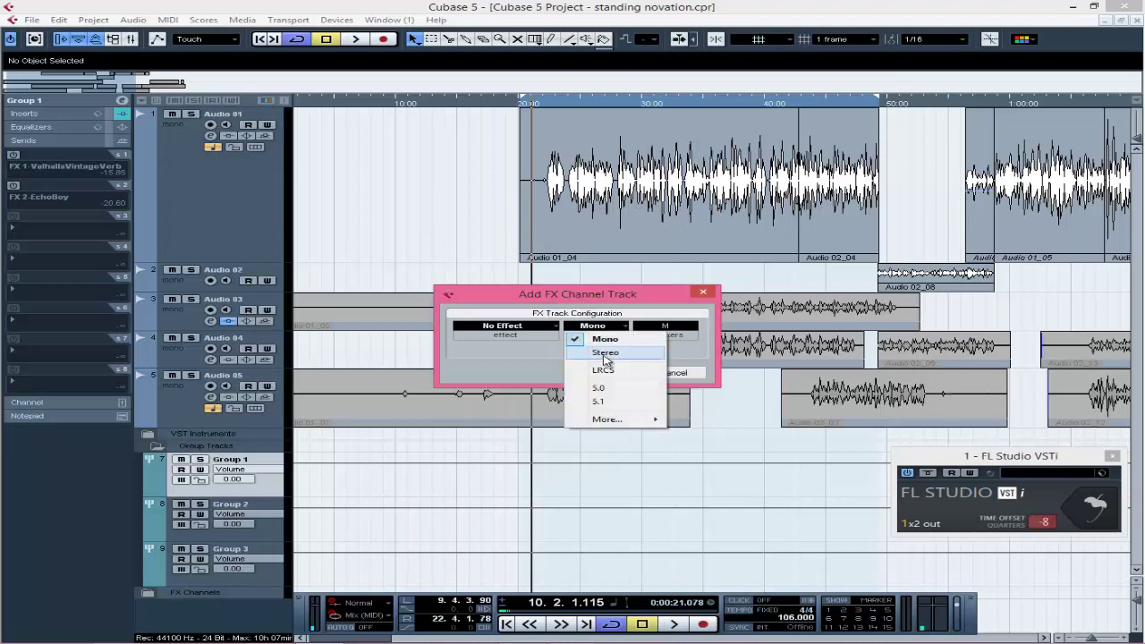
click(628, 306)
click(673, 372)
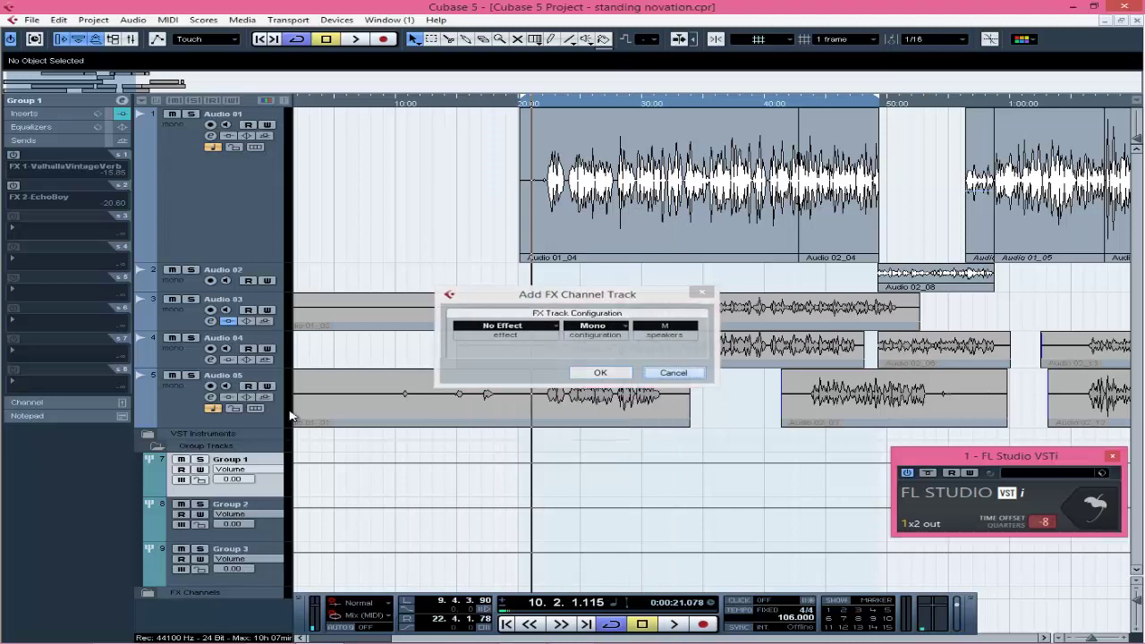
Expand the FX Channels folder, examine the ValhallaVintageVerb insert's settings on the FX 1 track, and close its editor
click(149, 593)
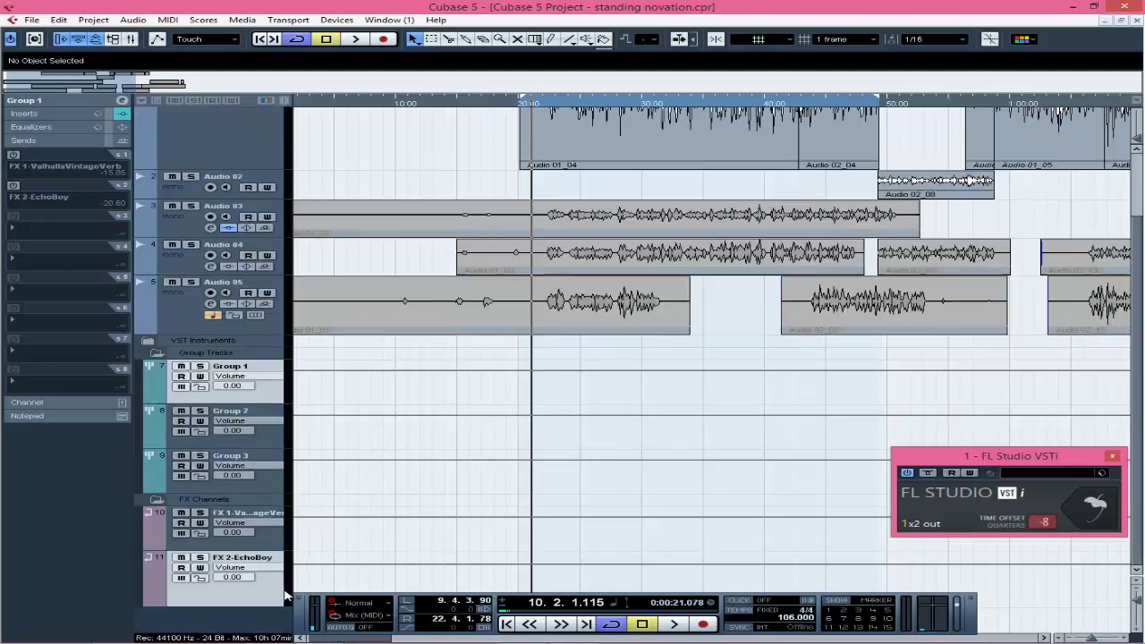
click(259, 543)
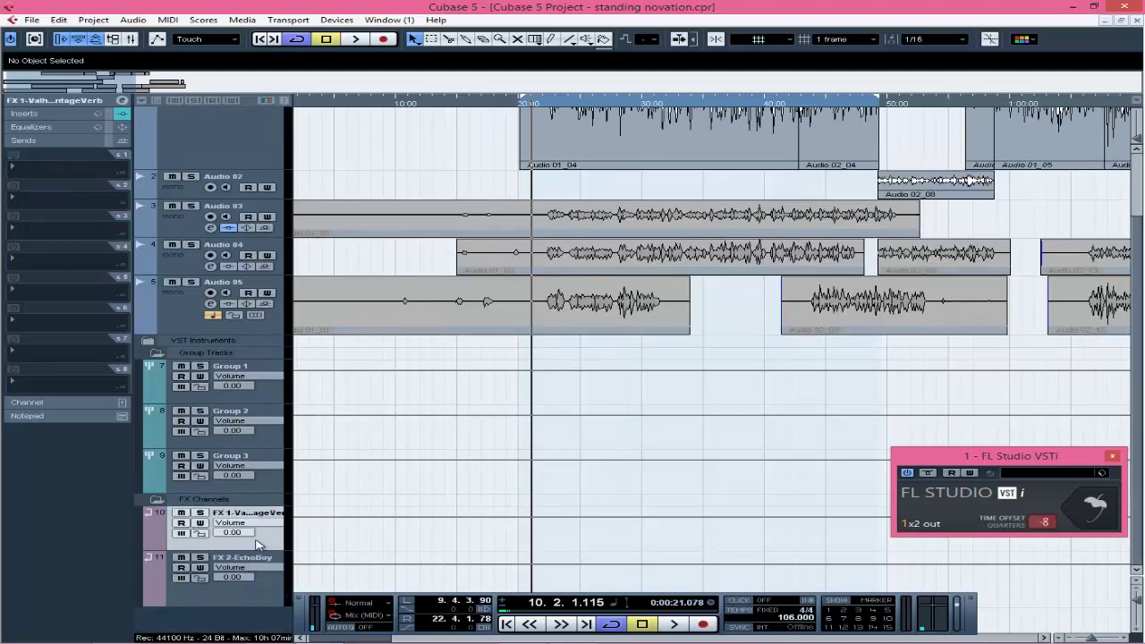
click(25, 113)
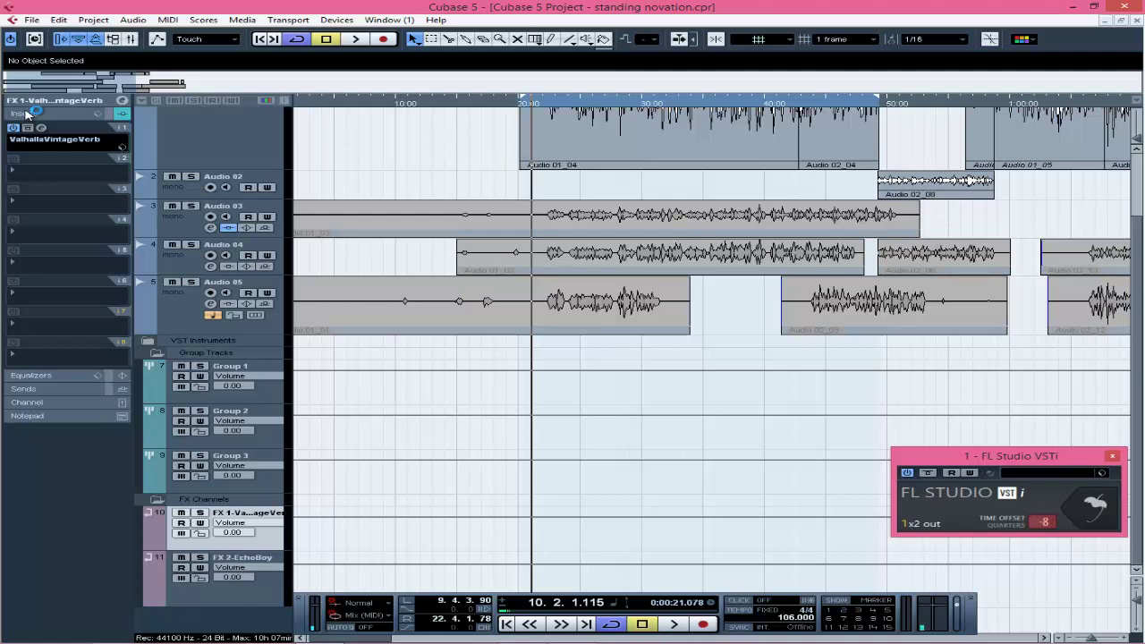
click(42, 129)
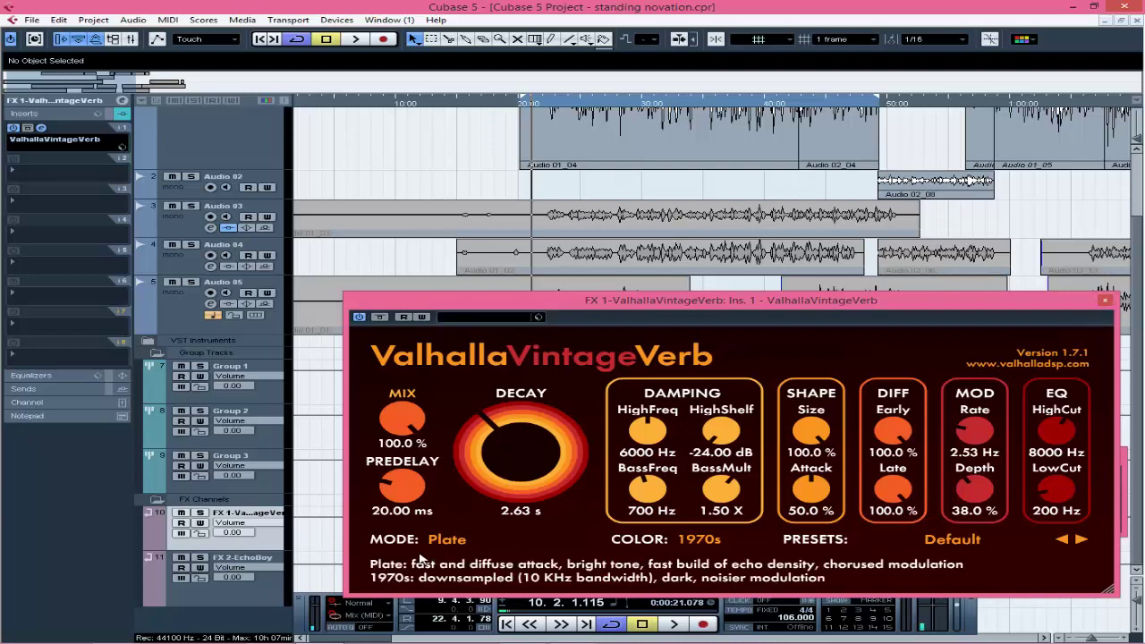
click(1106, 299)
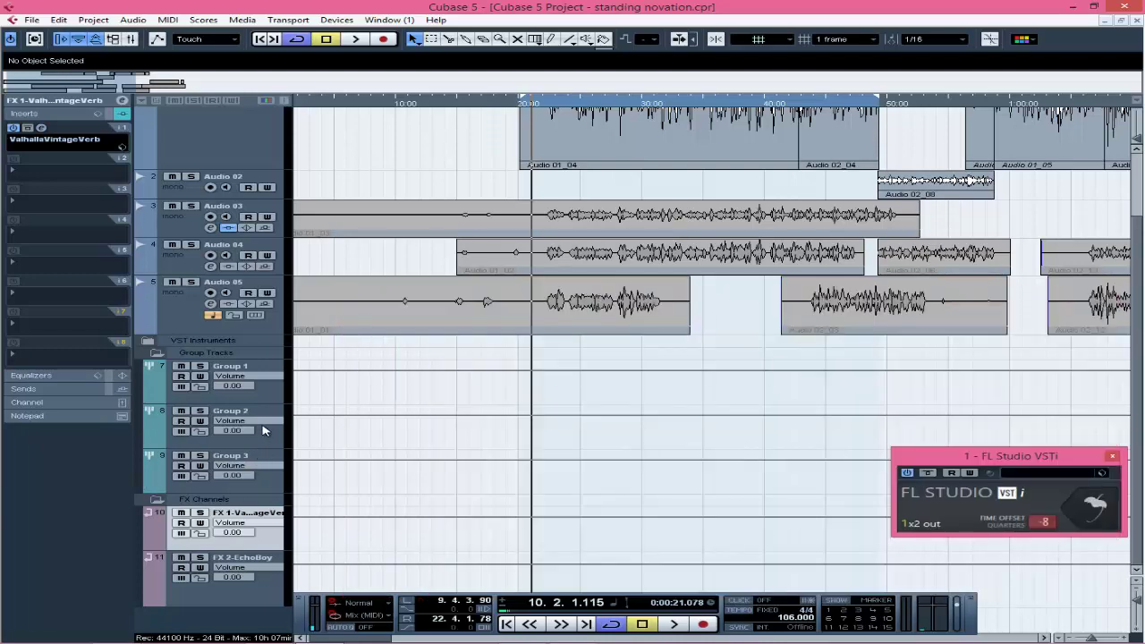
Activate Group 1's send to FX 1-ValhallaVintageVerb and solo the group
click(156, 391)
click(65, 388)
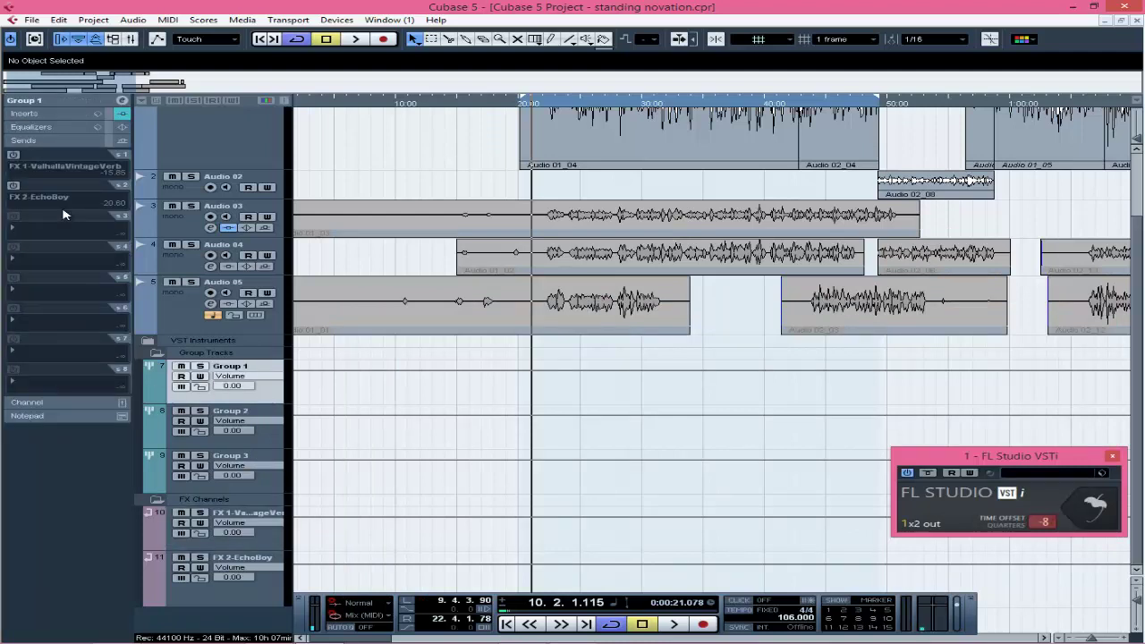
click(15, 157)
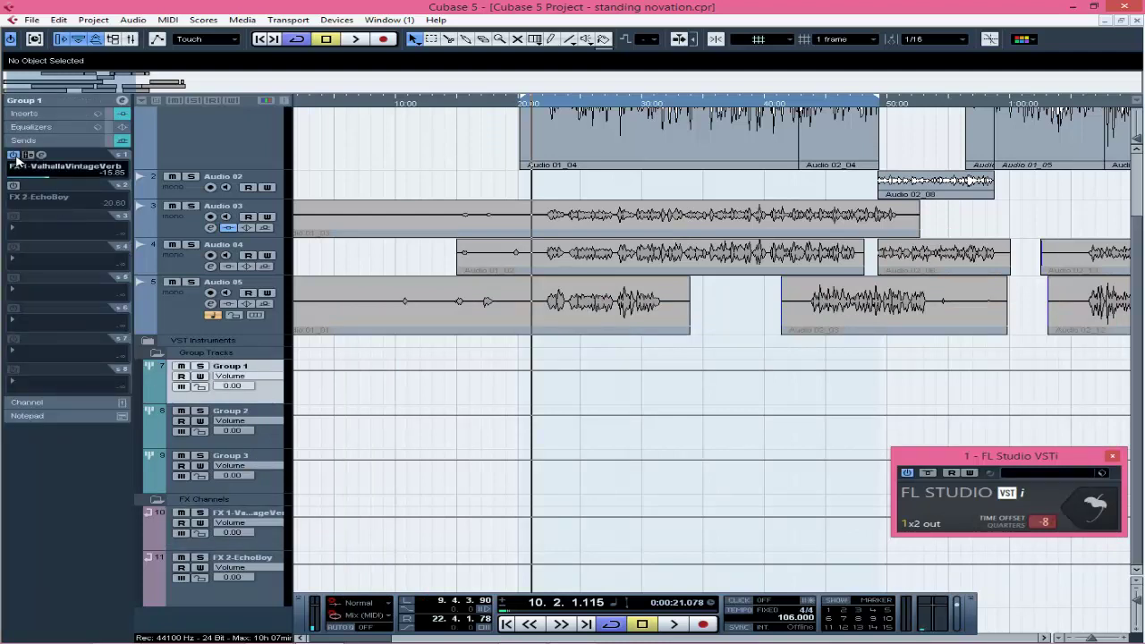
key(s)
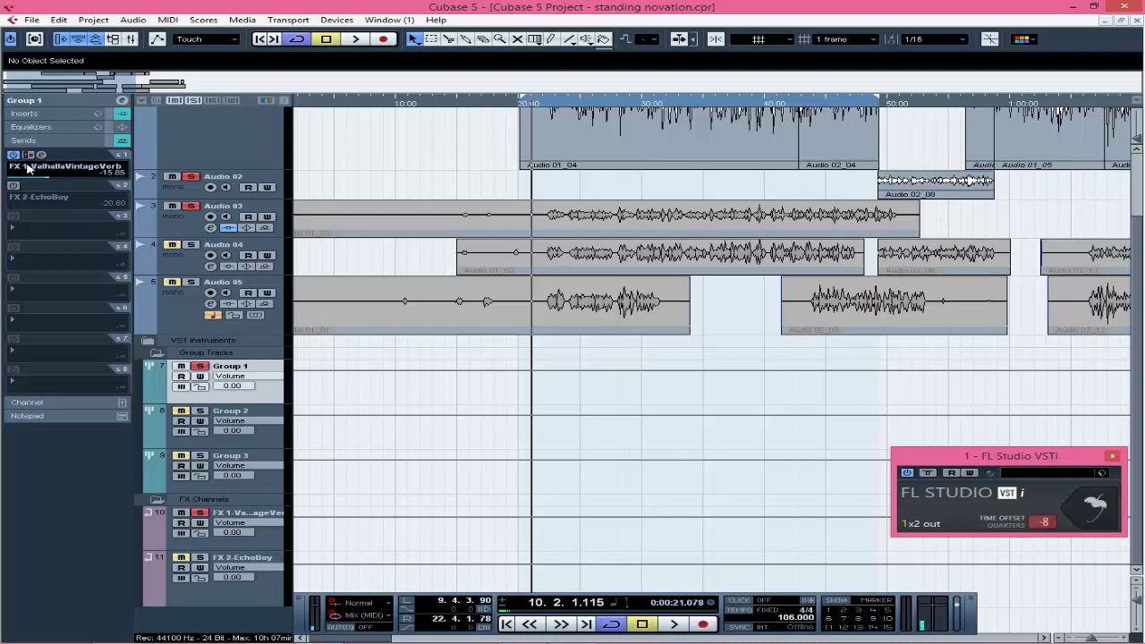
Play the soloed vocals from about 0:21, comparing the ValhallaVintageVerb send off and on, and stop with it active
key(space)
click(13, 156)
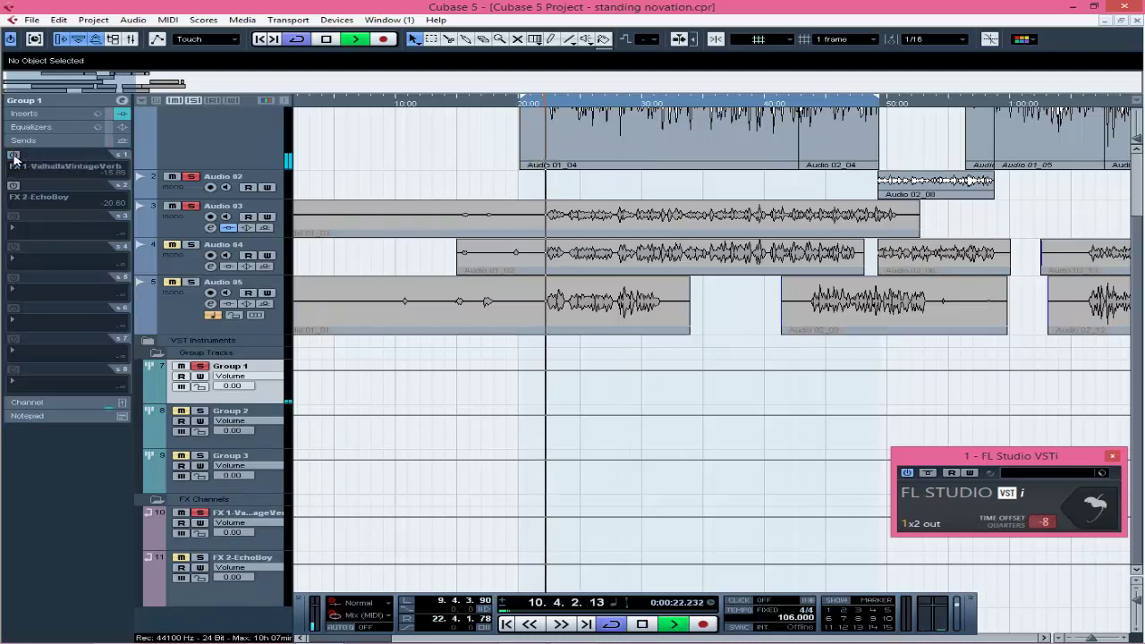
scroll(349, 248, up, 2)
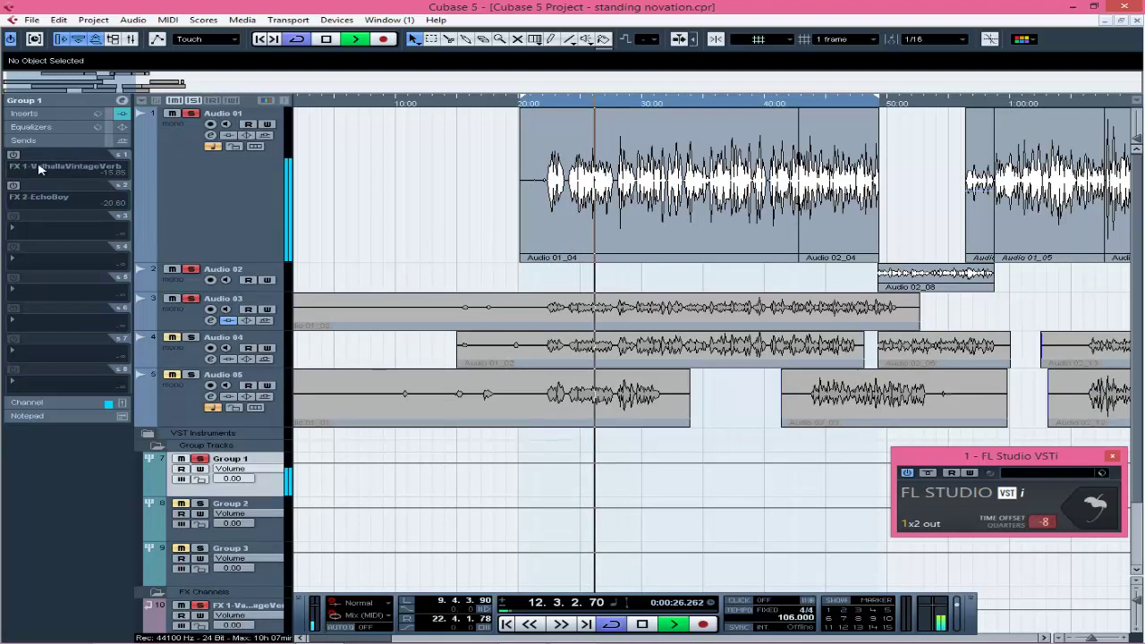
click(14, 156)
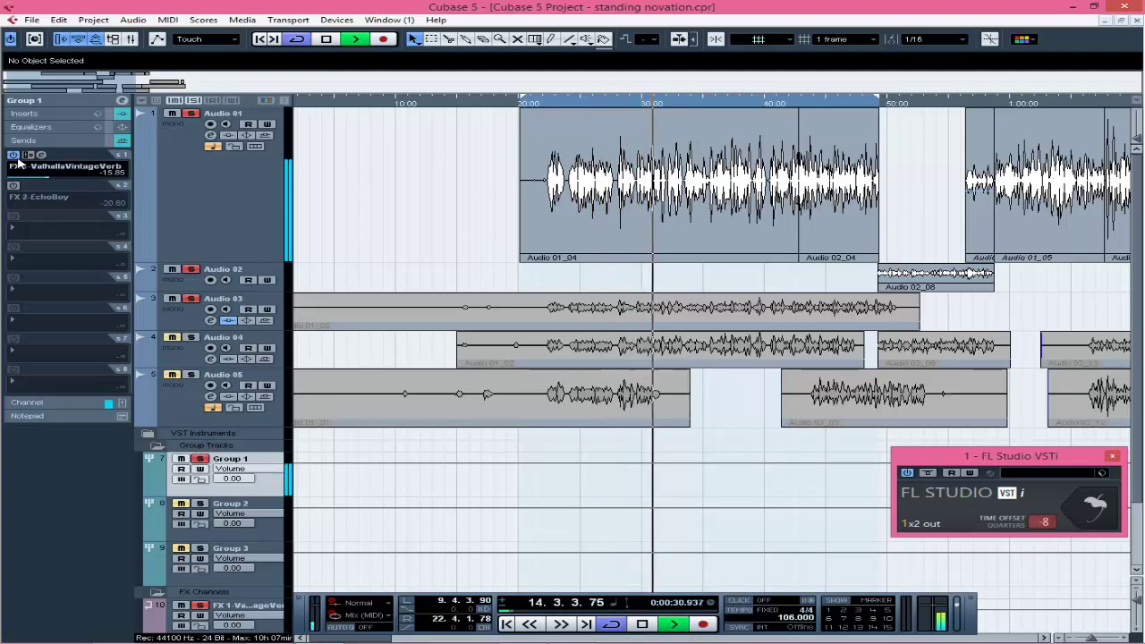
key(space)
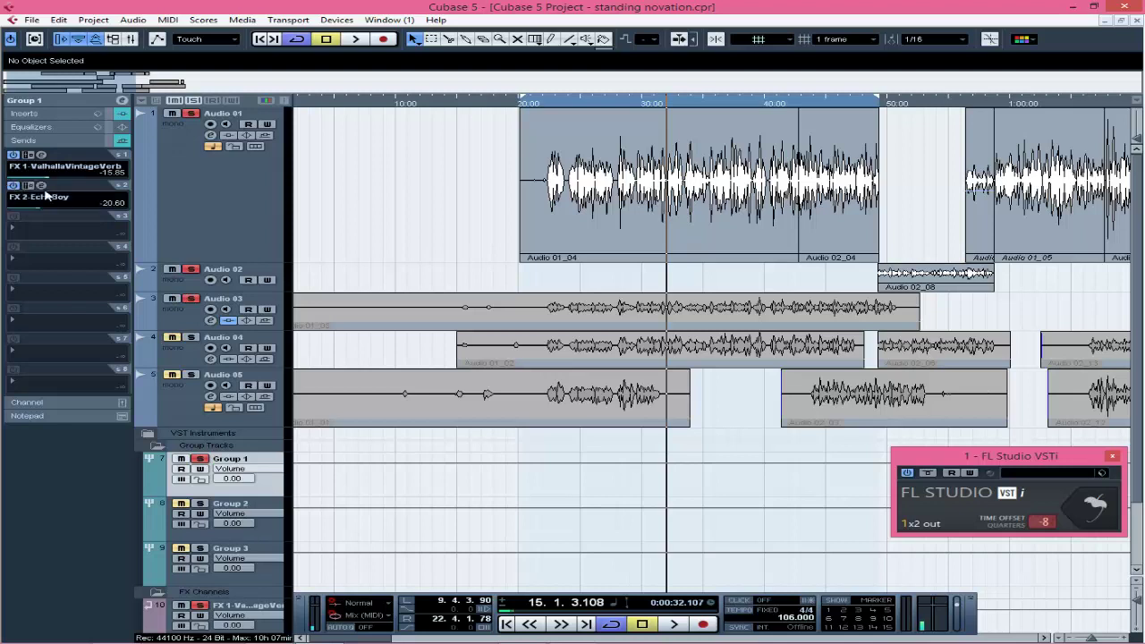
Examine the EchoBoy settings behind Group 1's FX 2 send, close the editor, and audition the soloed vocals from about 0:21
click(41, 186)
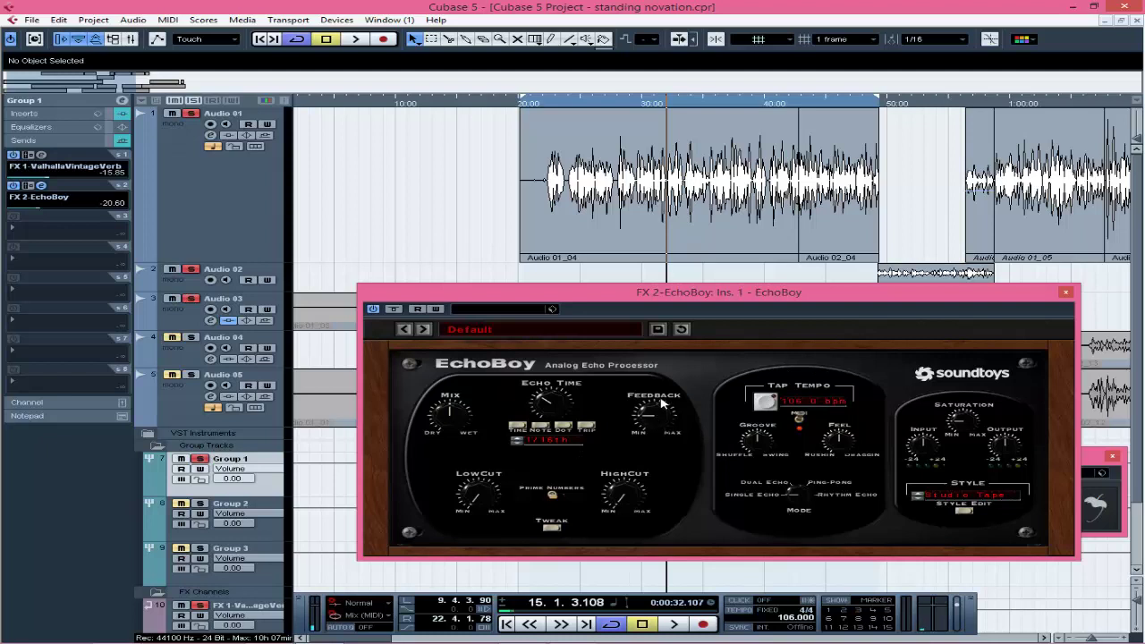
click(1065, 293)
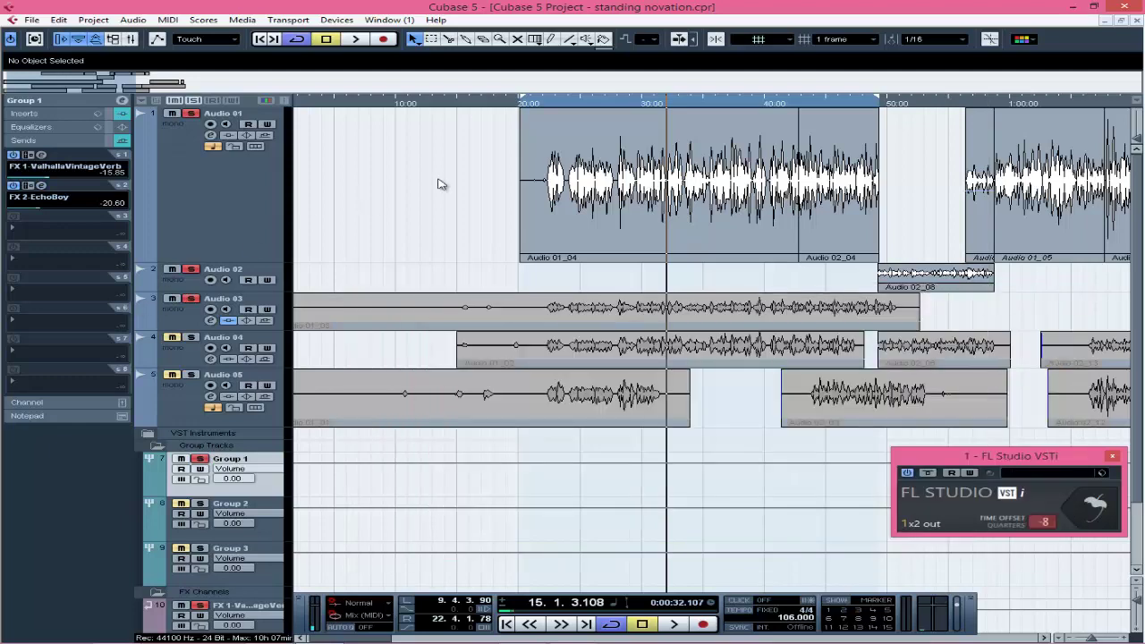
click(539, 106)
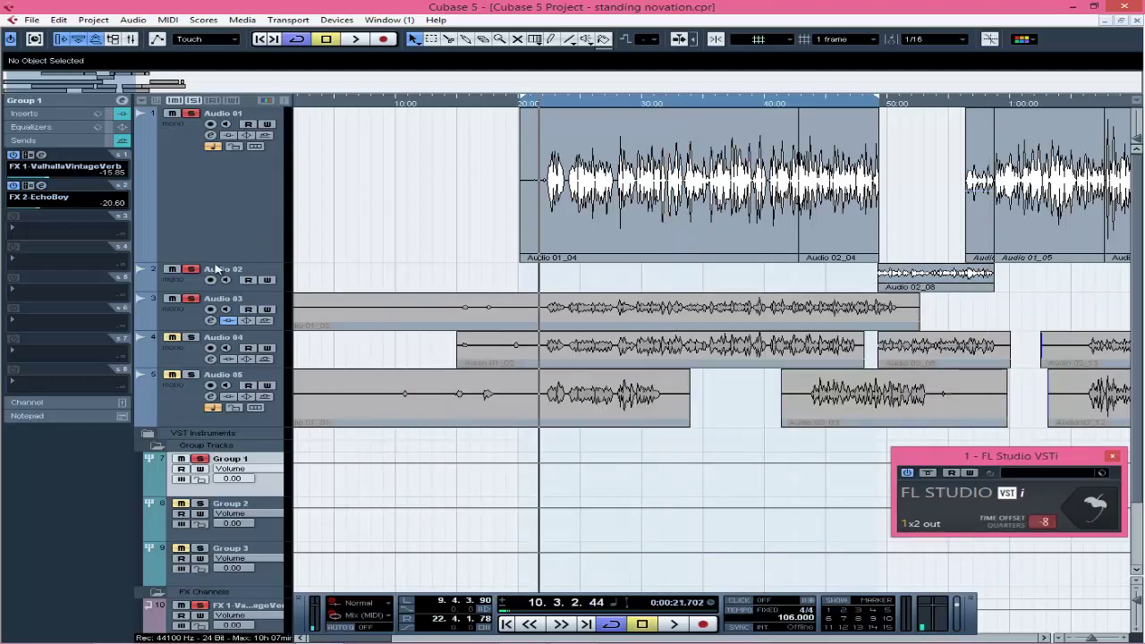
key(space)
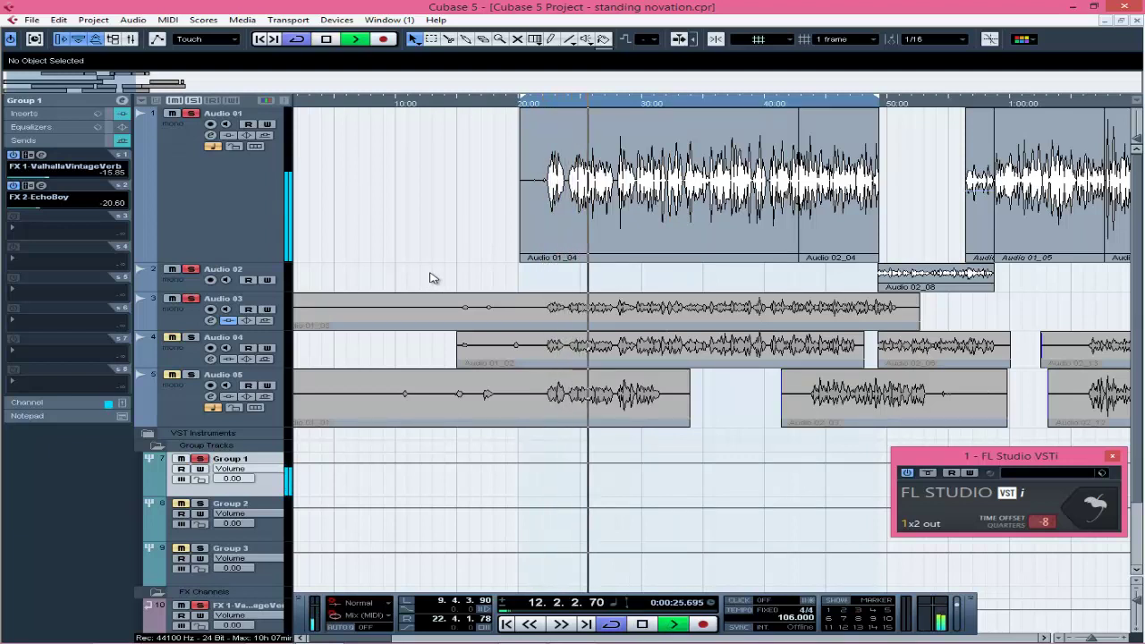
key(space)
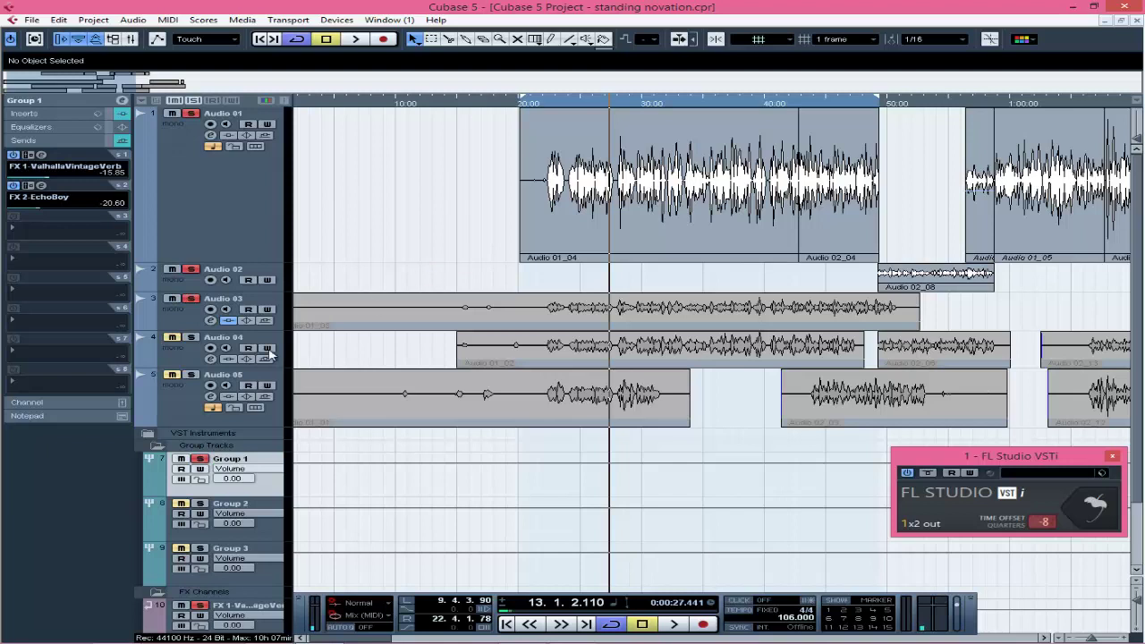
Unsolo Group 1 and play the full mix from the left locator at about 0:20
click(199, 460)
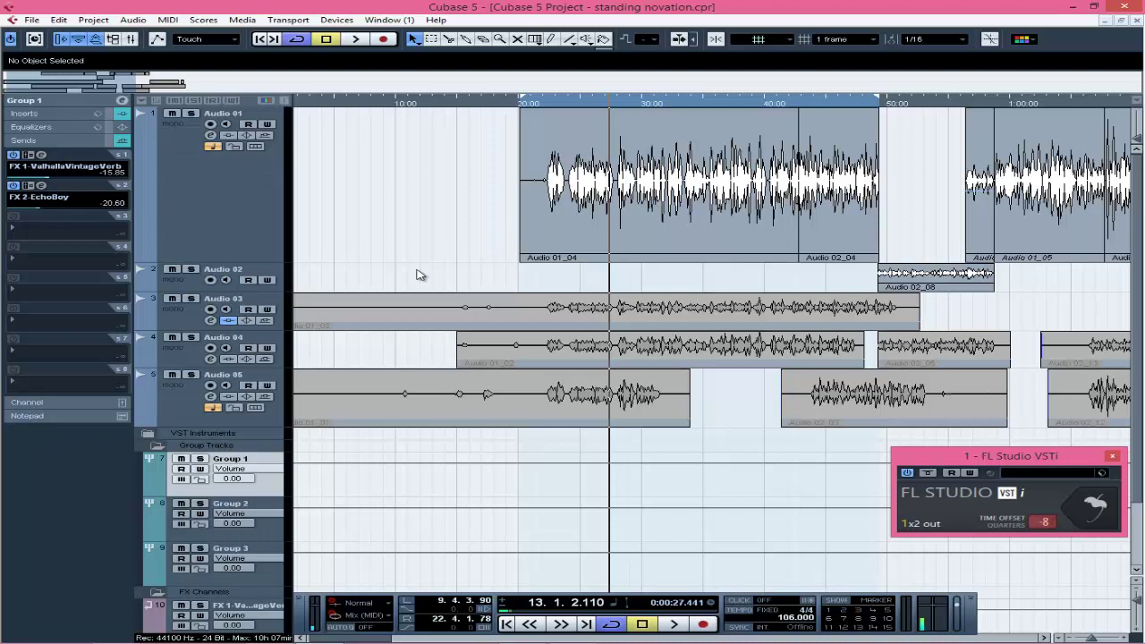
key(space)
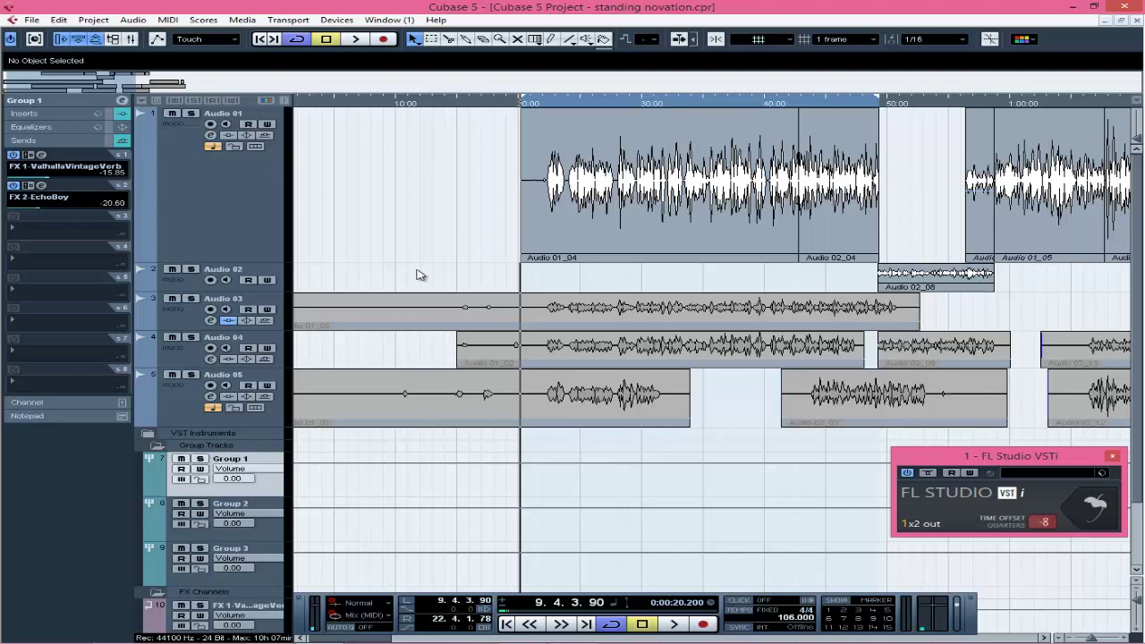
key(space)
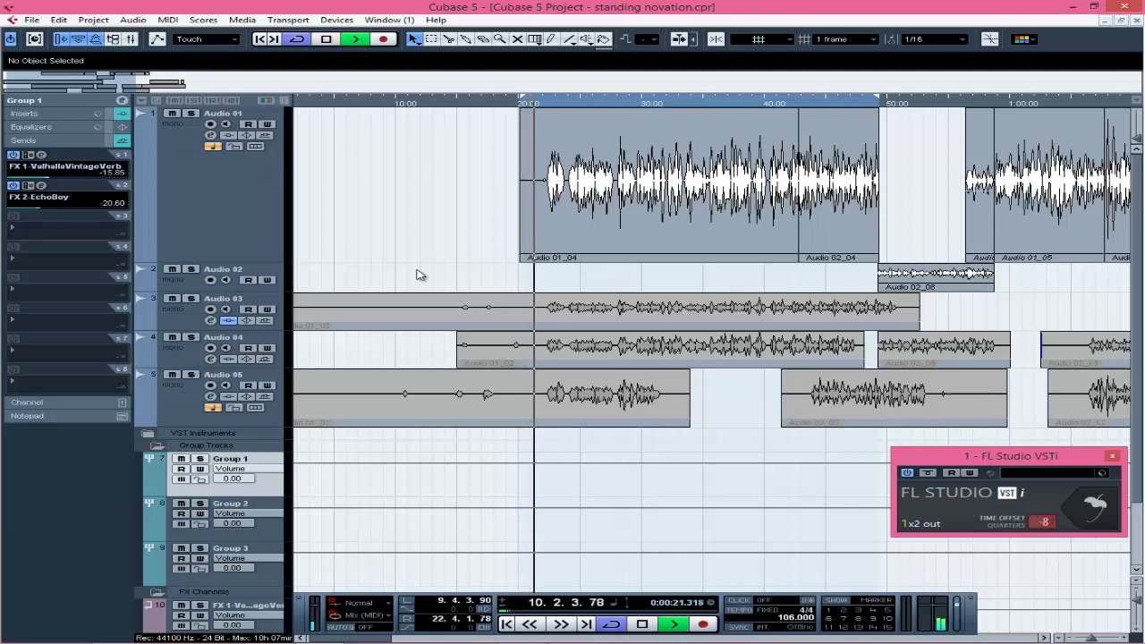